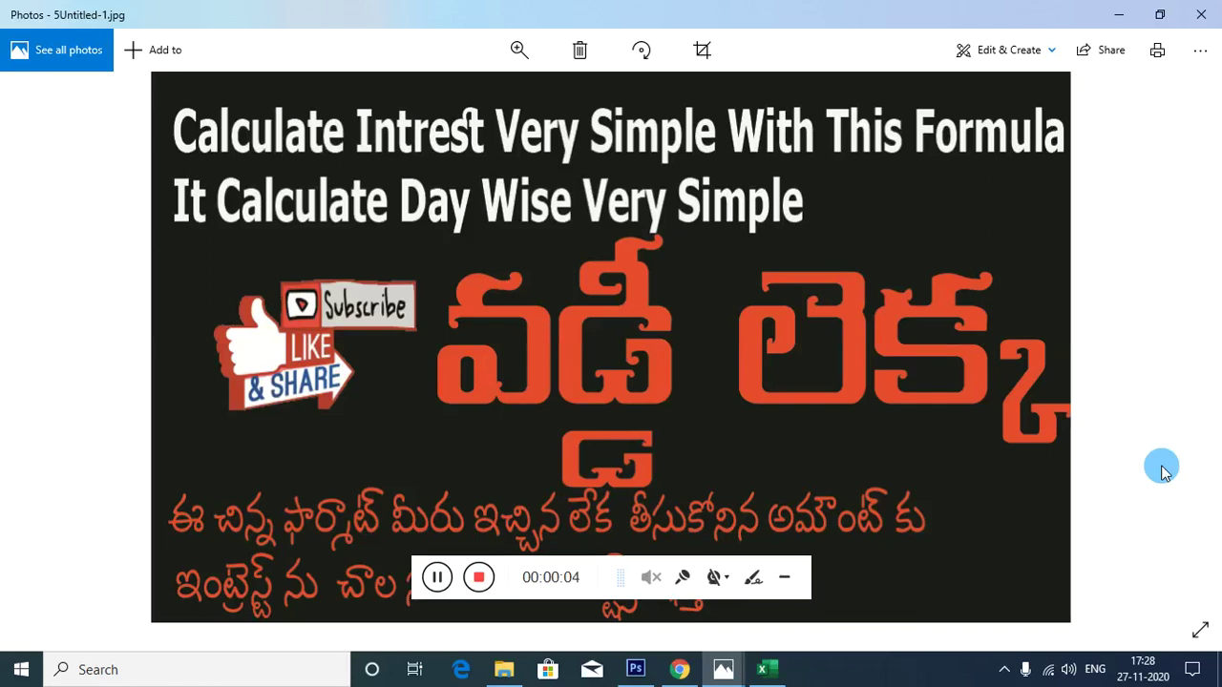
Step: Launch Excel with a blank workbook and maximize its window
click(784, 577)
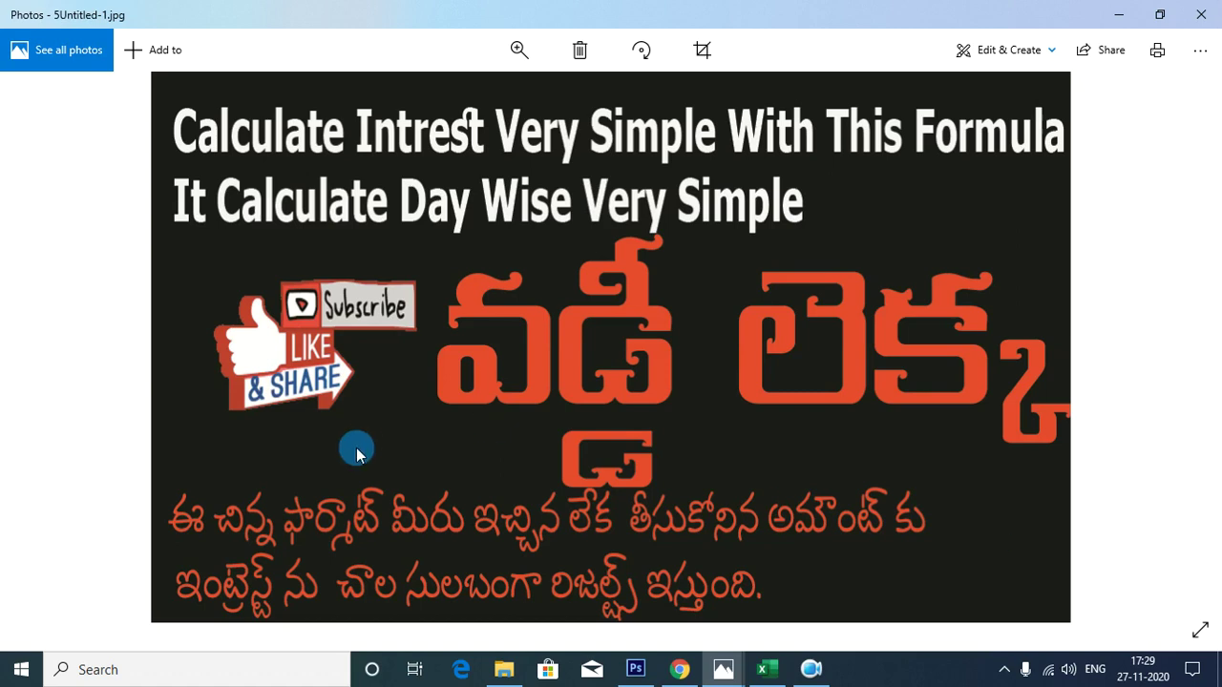
key(super+r)
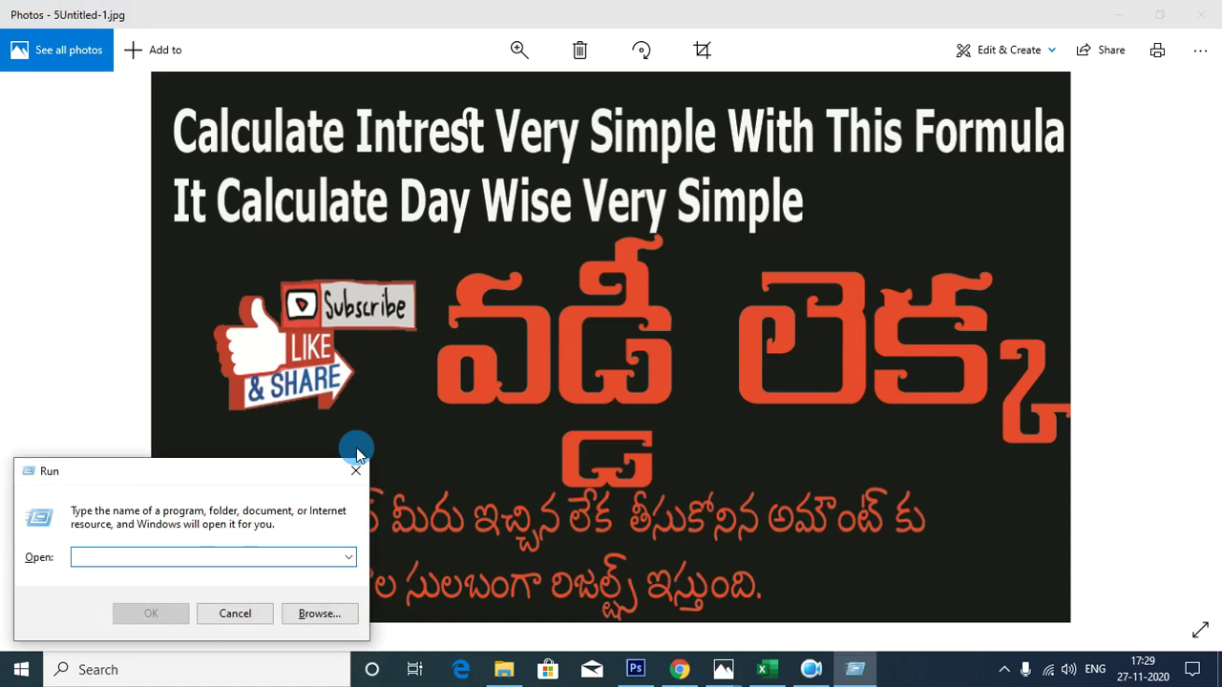
text(Excel)
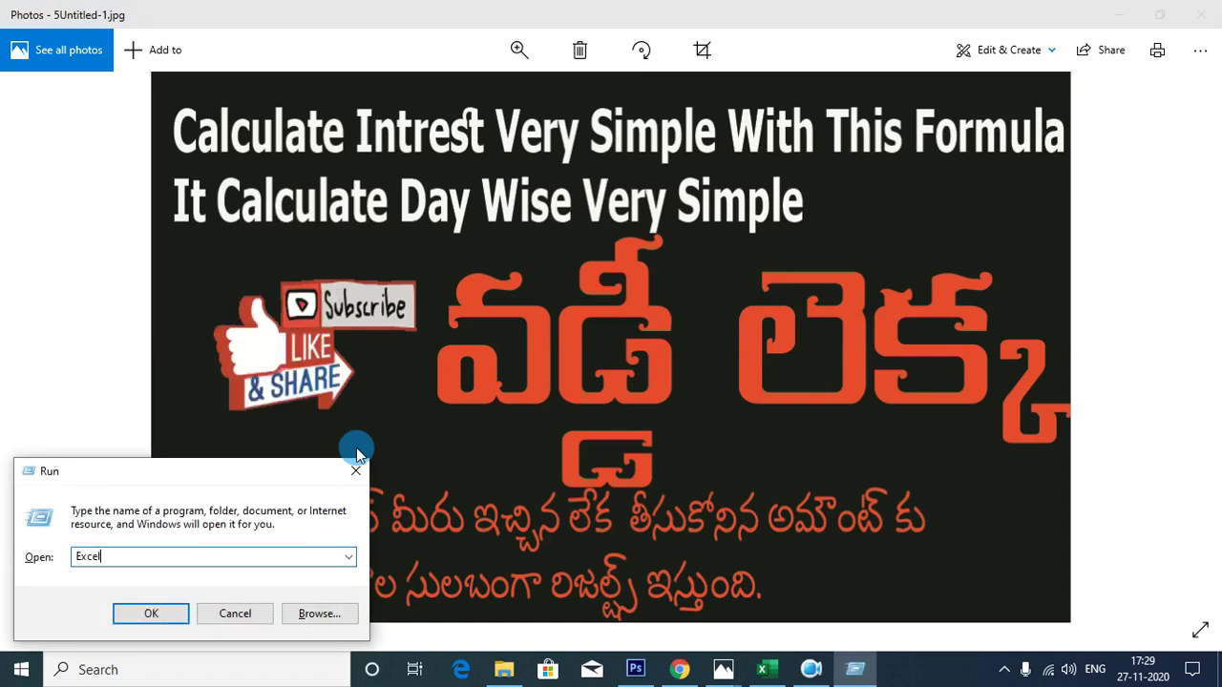
key(Return)
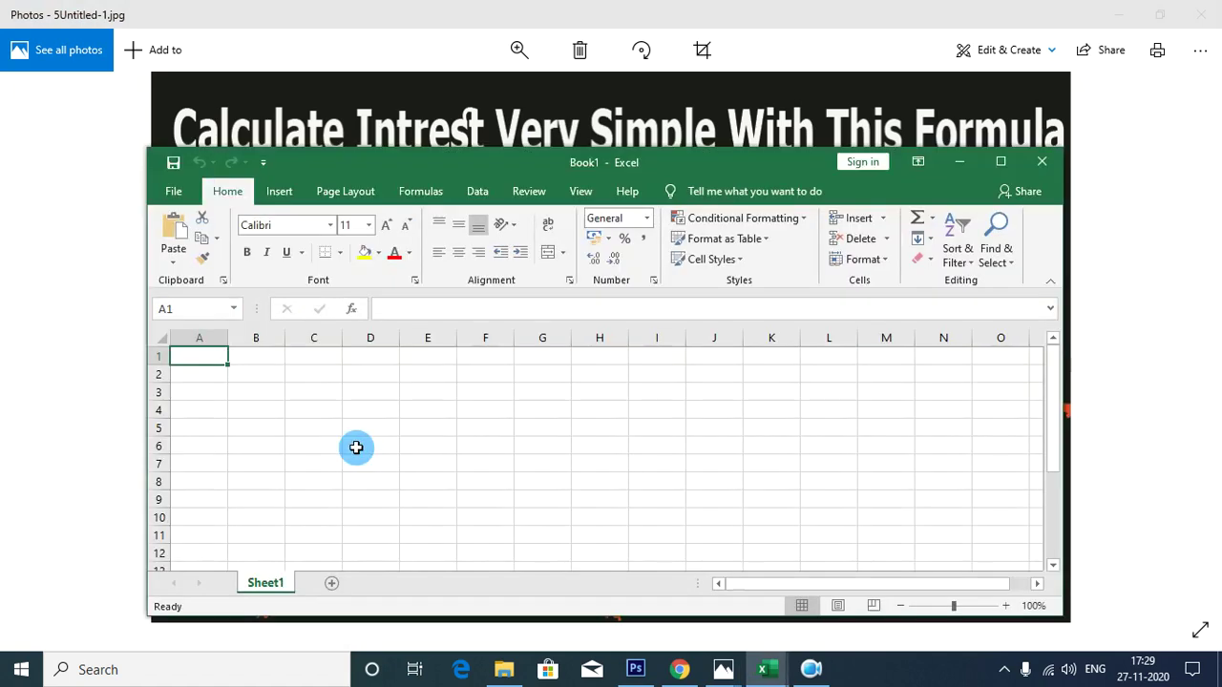
click(1000, 161)
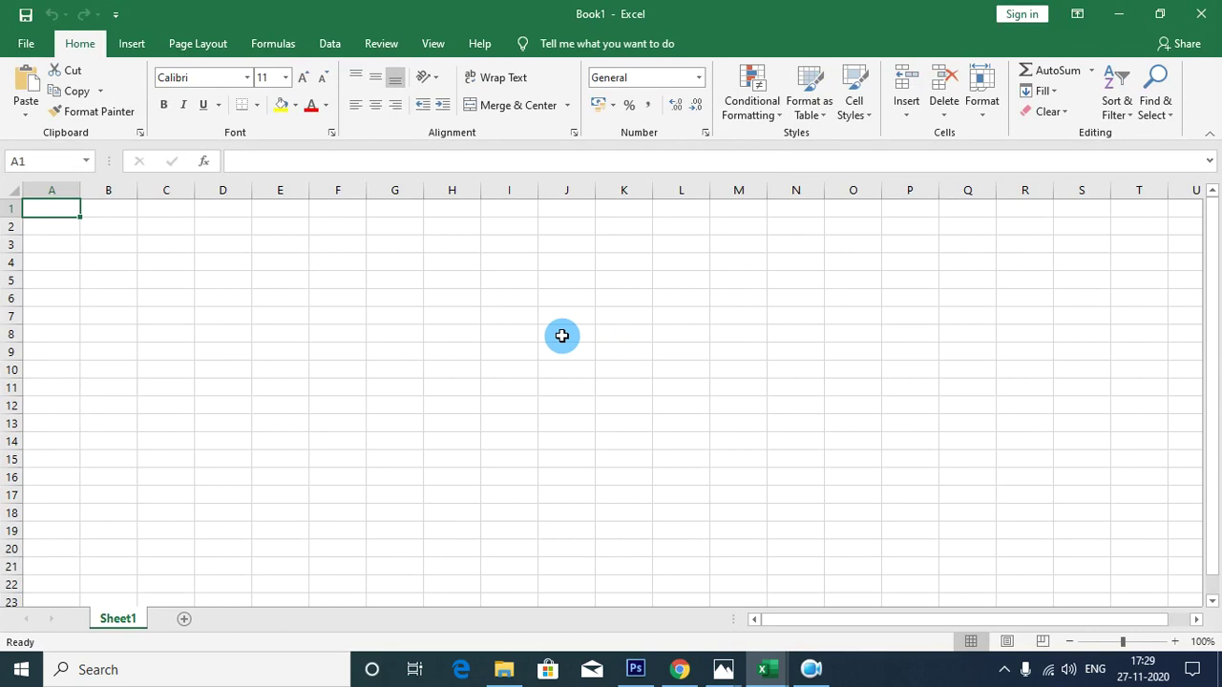
Step: Enter the headers Lending Date in A1 and Present Date in B1, fitting column A to its header
text(Lending Date)
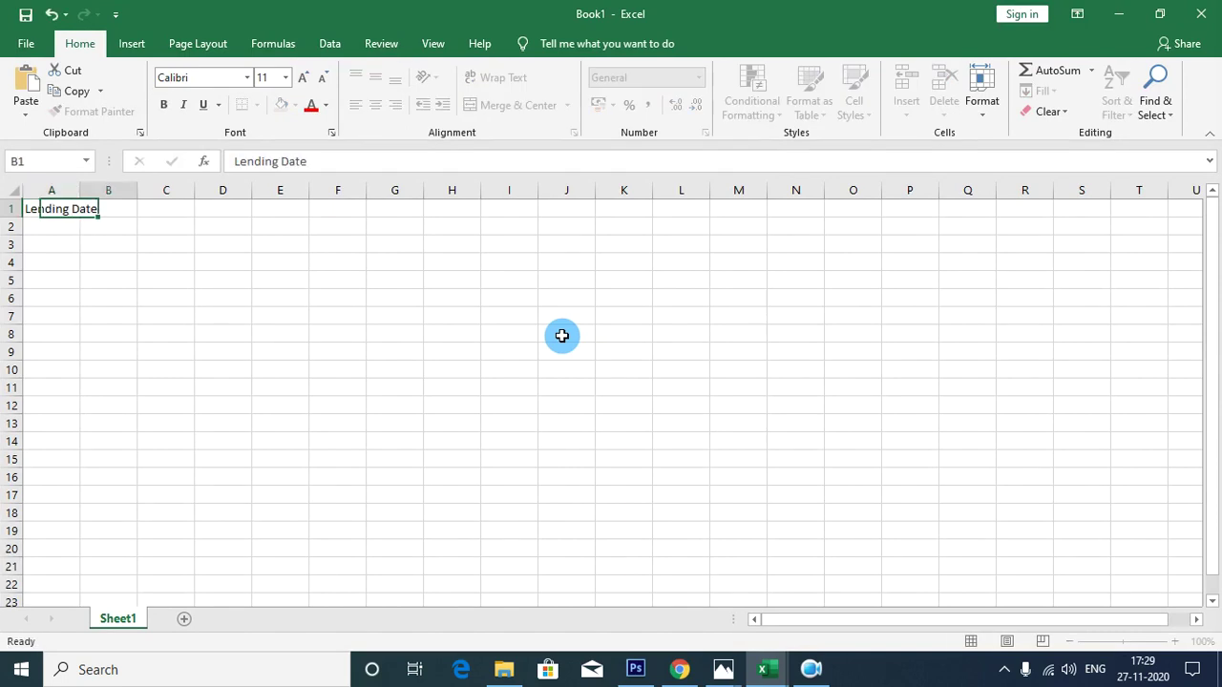
key(Tab)
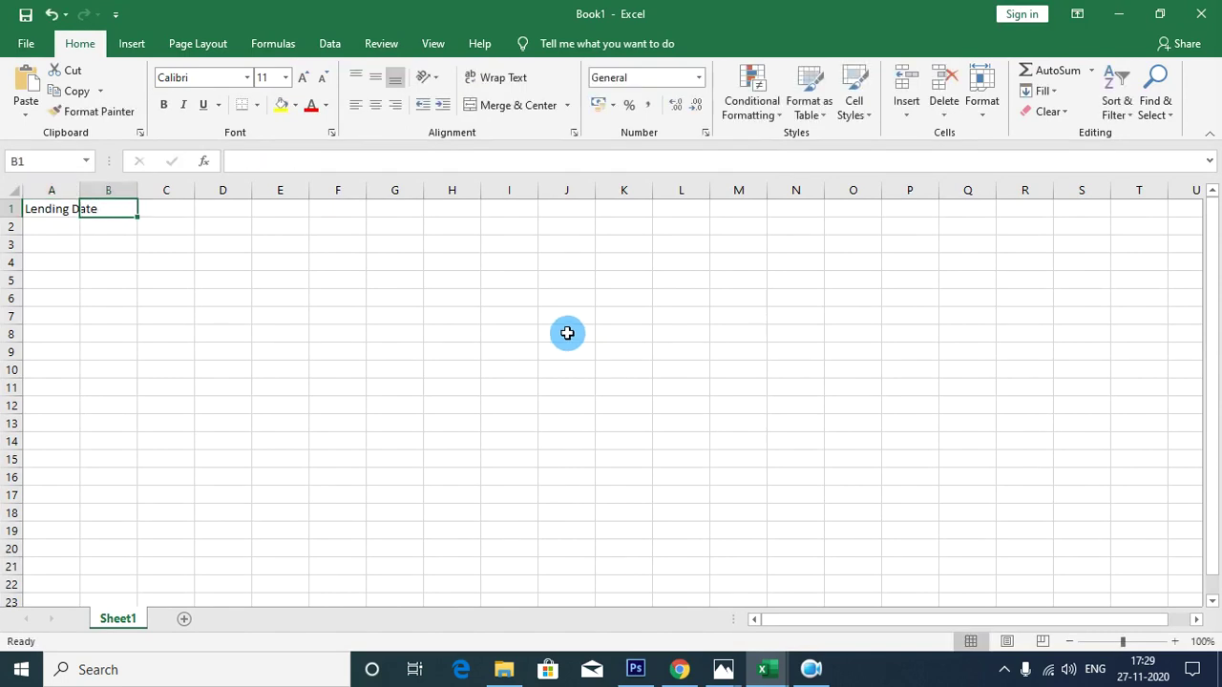
double_click(84, 190)
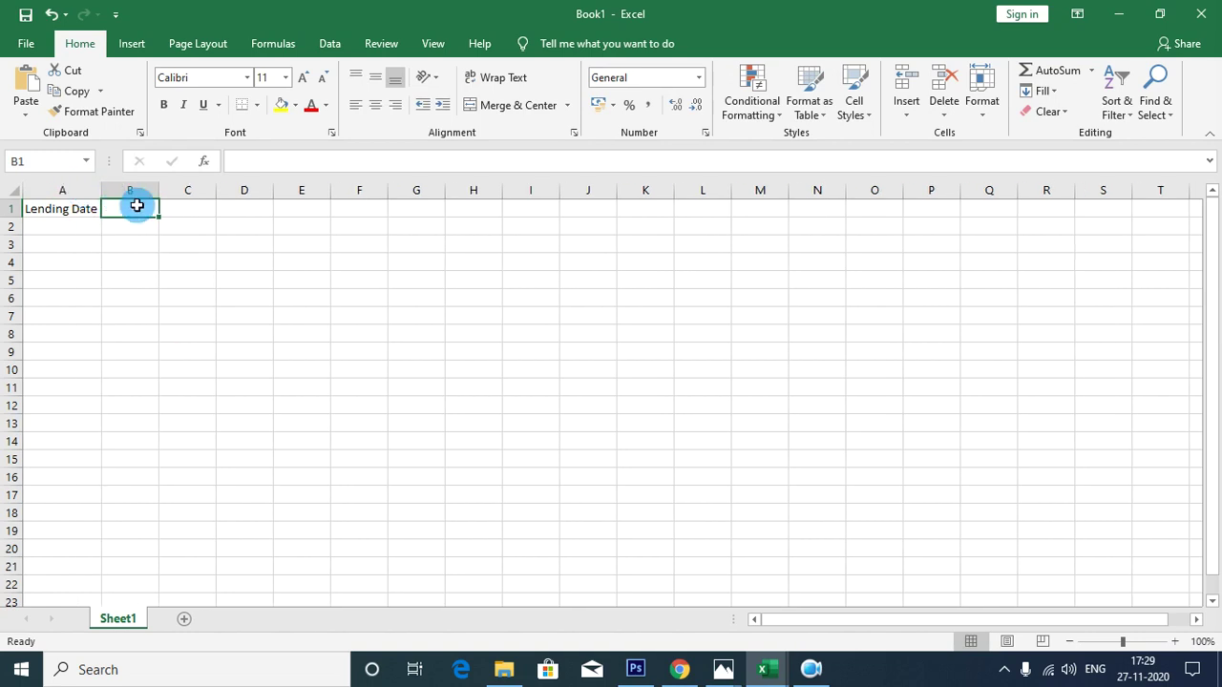
text(Pr)
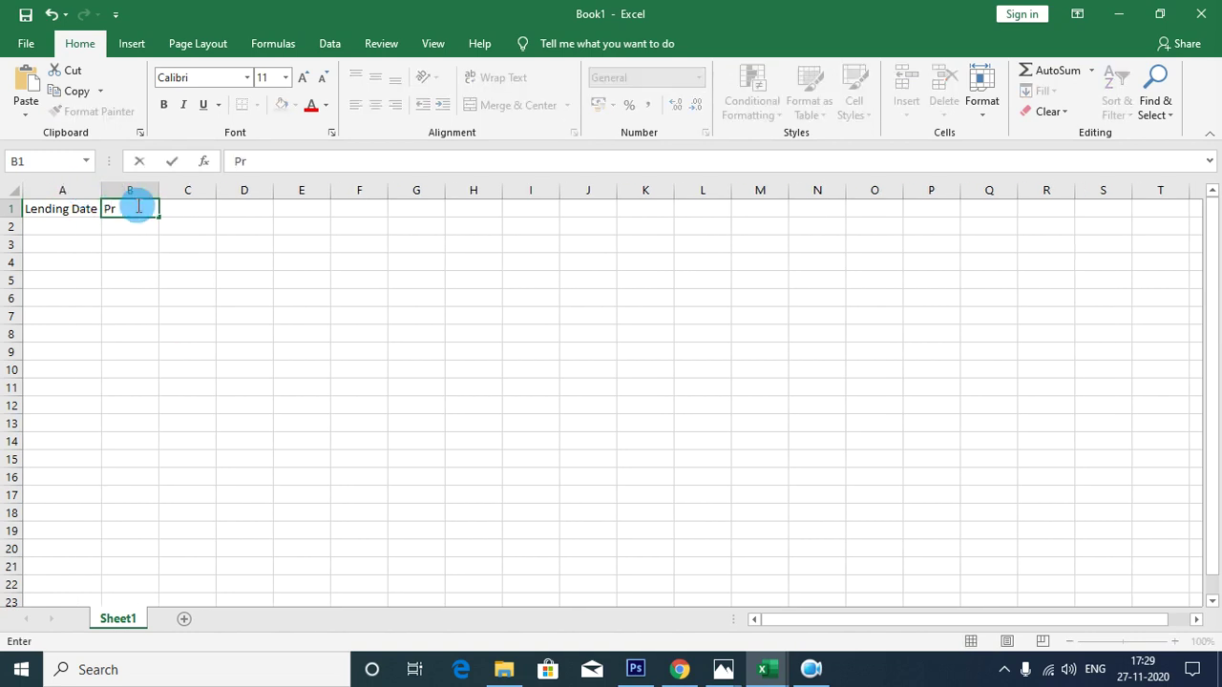
text(esent Date)
key(Return)
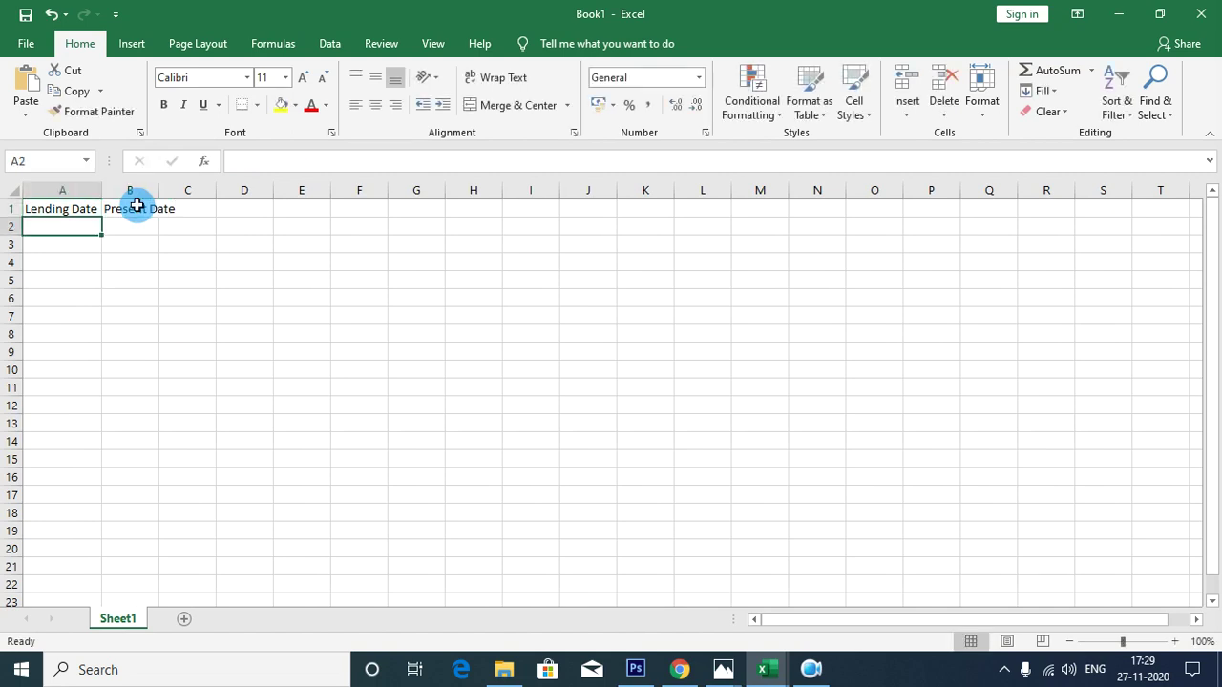
Step: Try to fill cell B2 with the formula =toda(), and clear the cell
key(Right)
text(=)
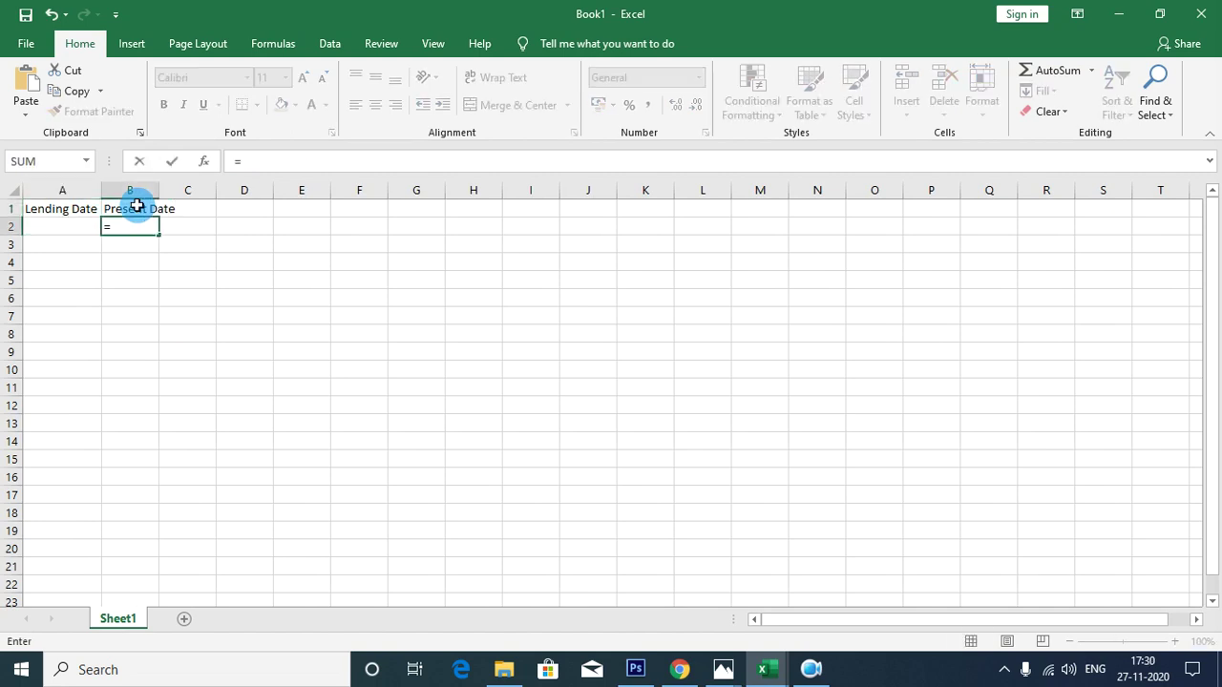
text(toda())
key(Return)
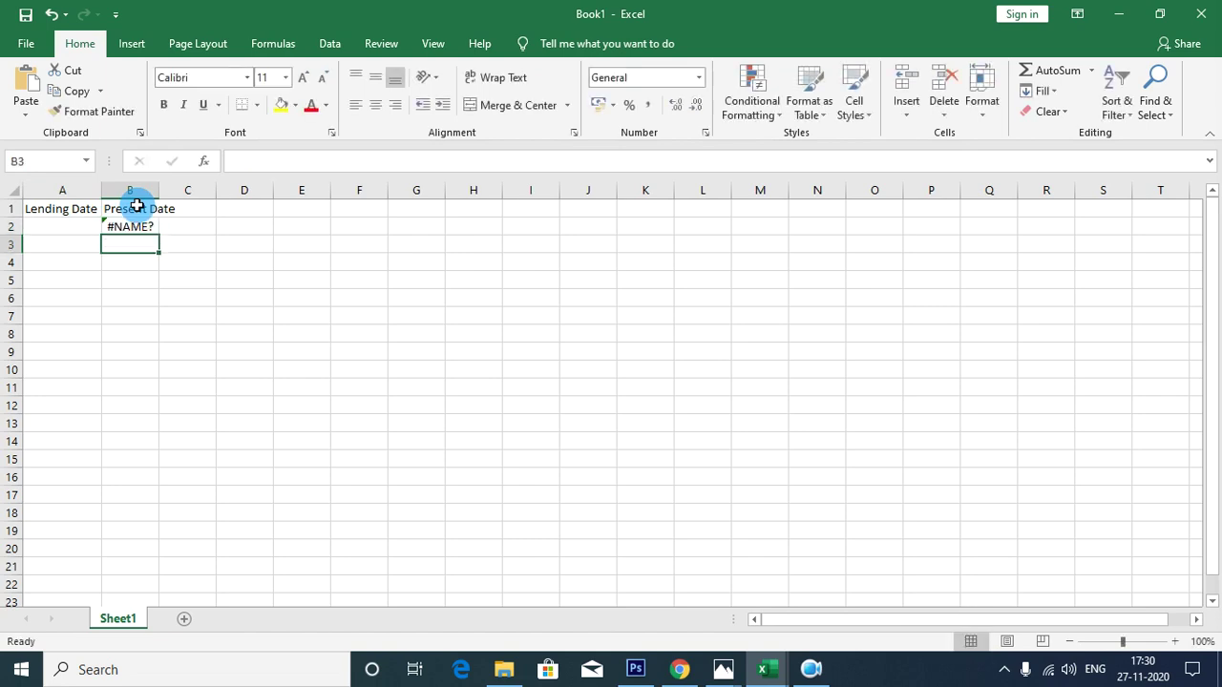
key(Up)
key(F2)
text(;)
key(Return)
key(Return)
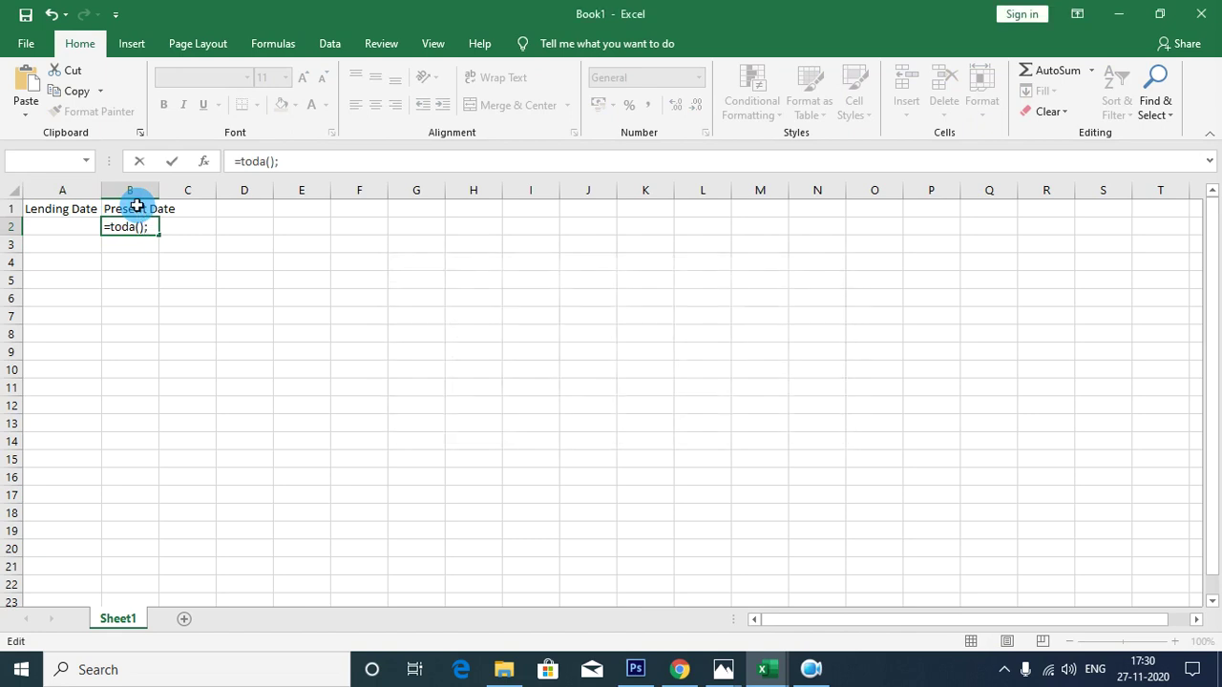
key(BackSpace)
key(ctrl+Return)
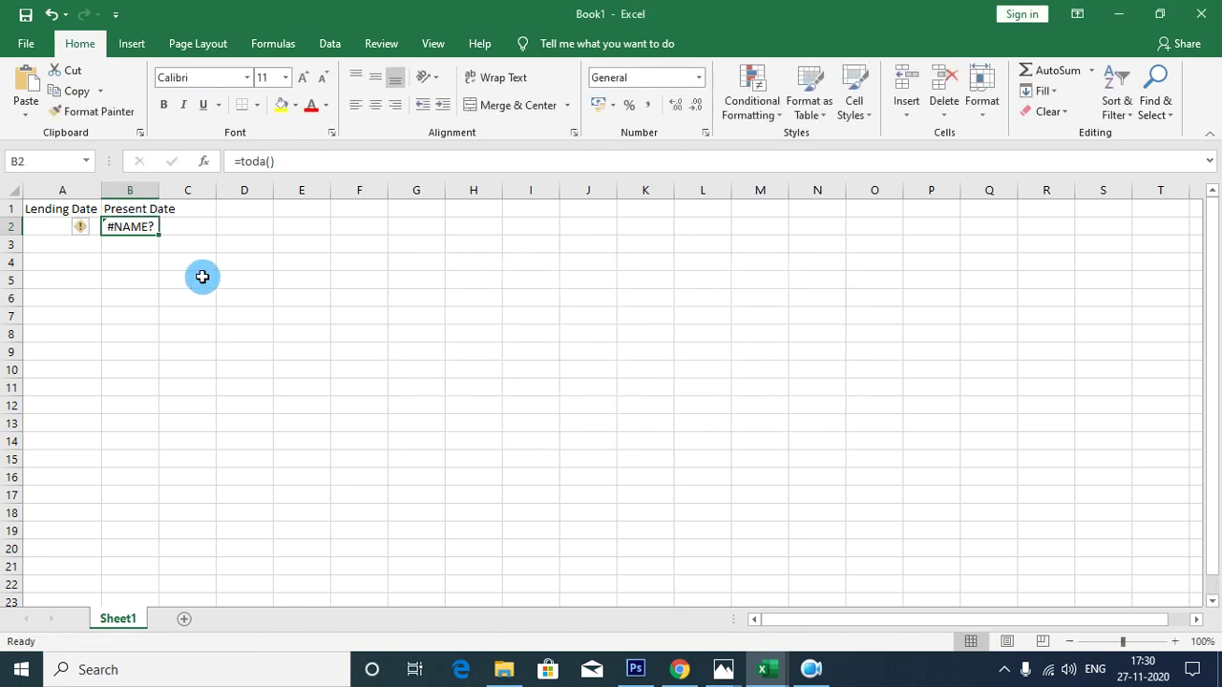
key(Delete)
Step: Enter the formula =TODAY() in cell B2 and fit column B to its contents
text(=to)
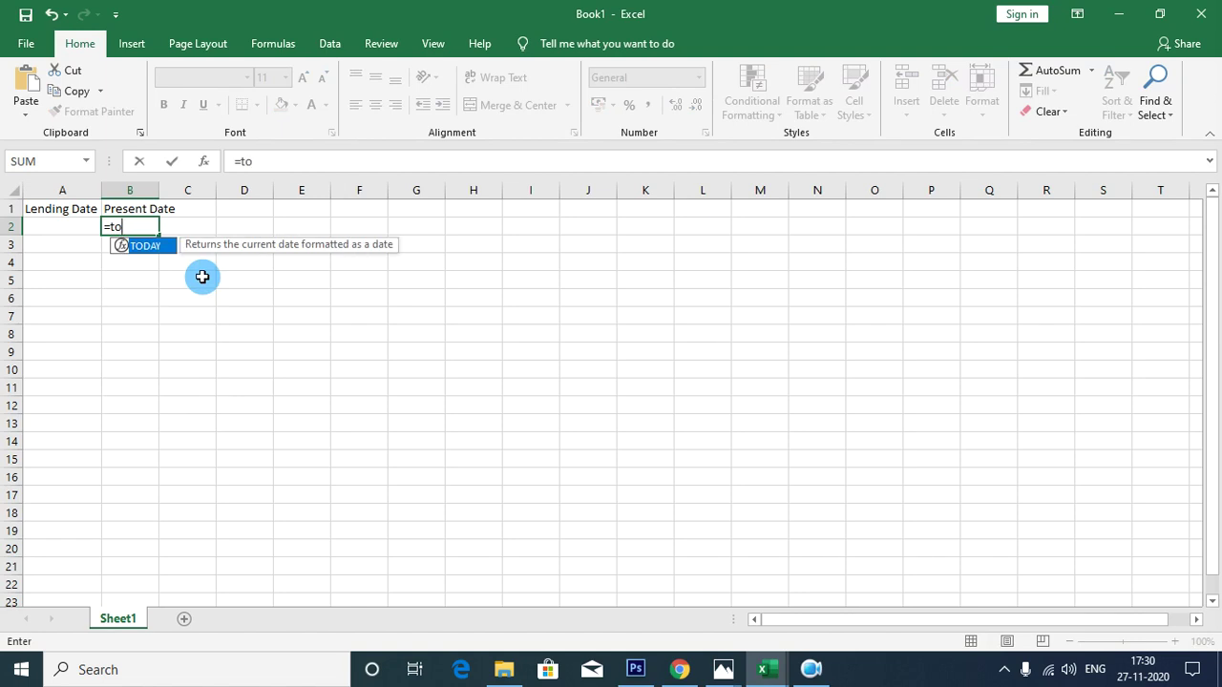
text(()
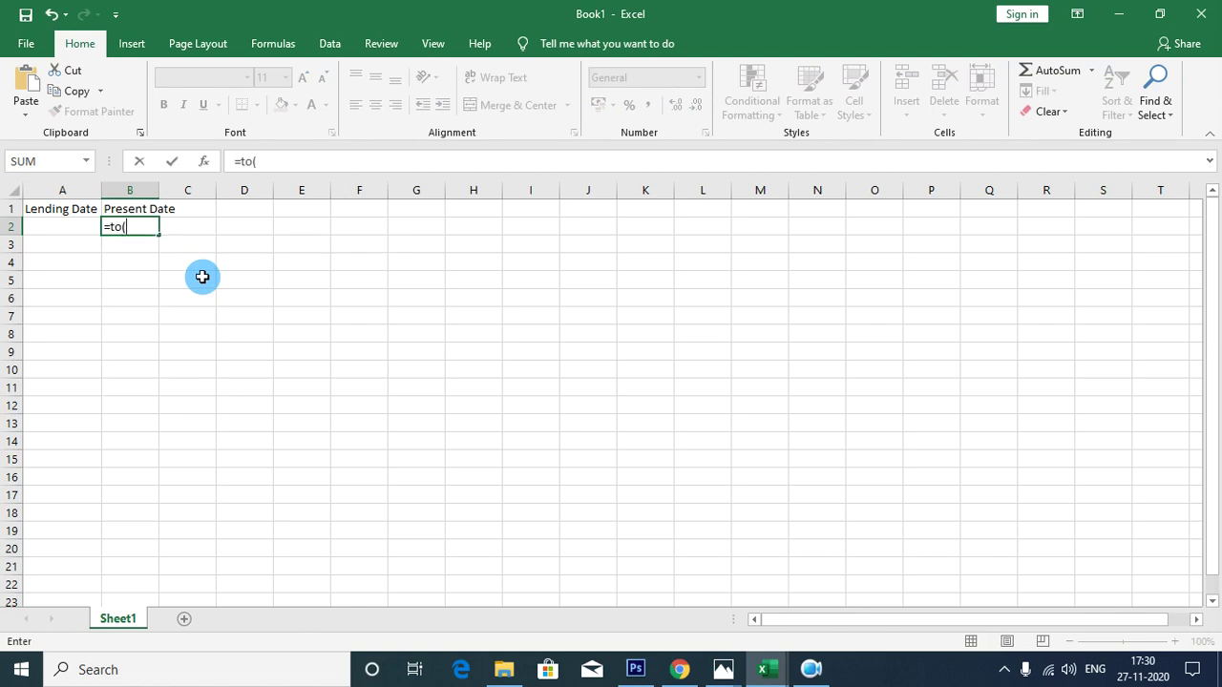
key(BackSpace)
text(da)
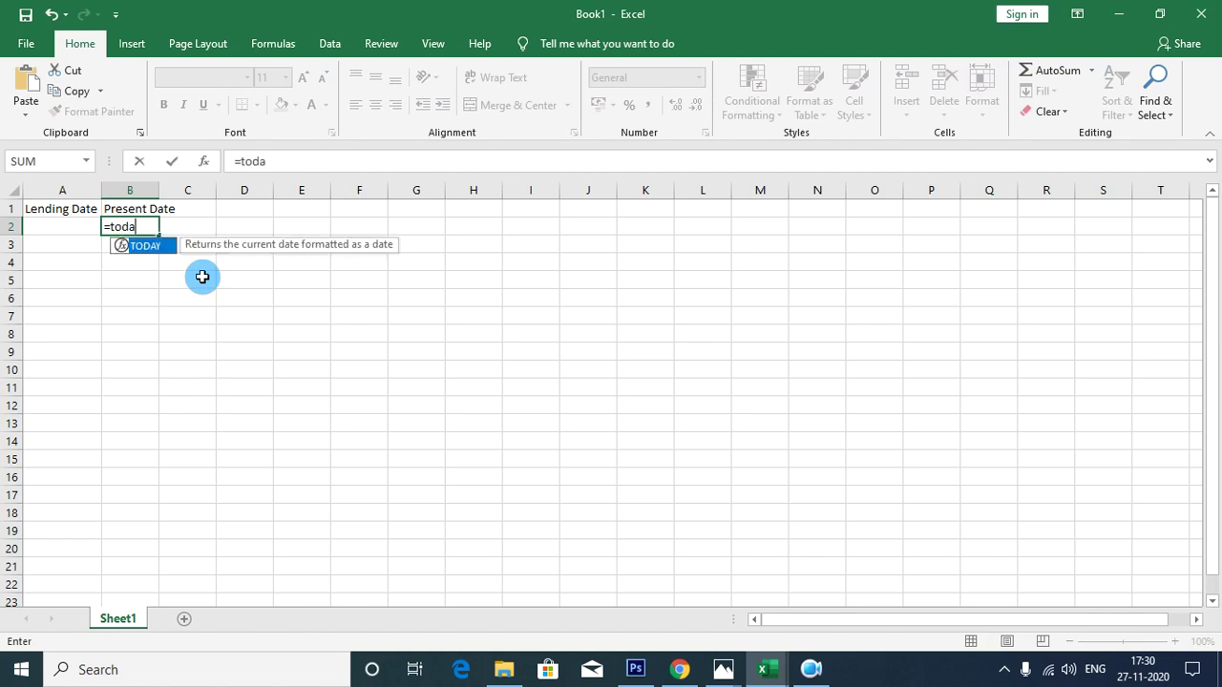
key(Tab)
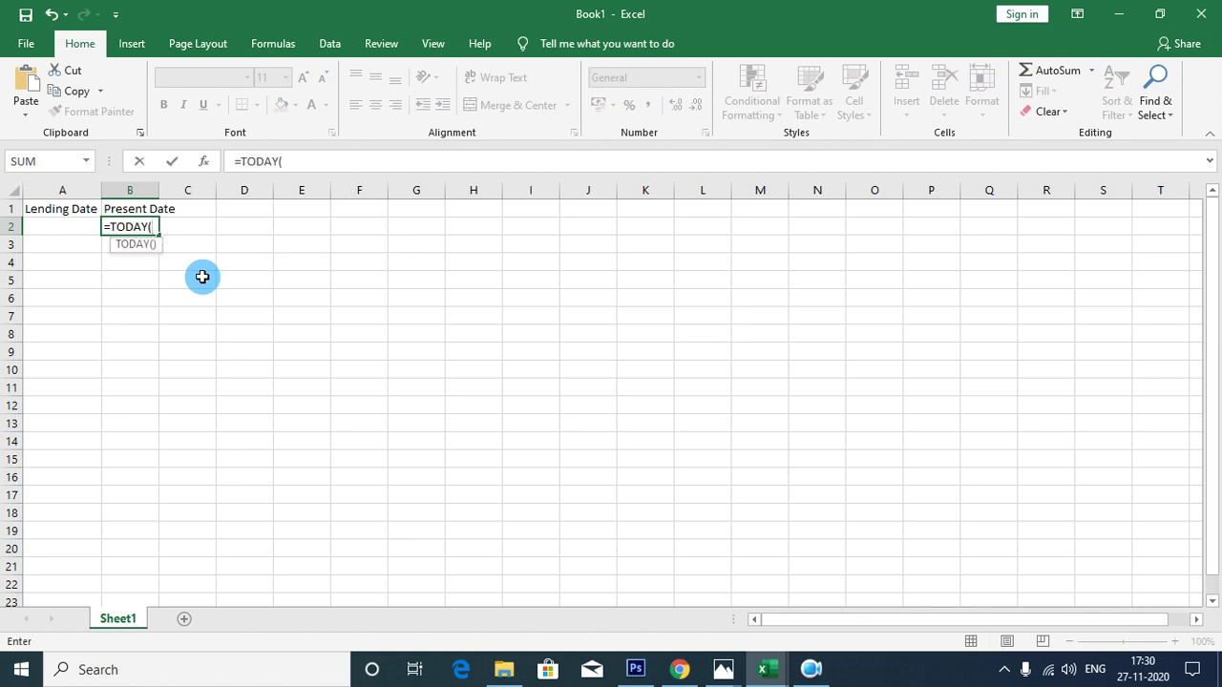
text())
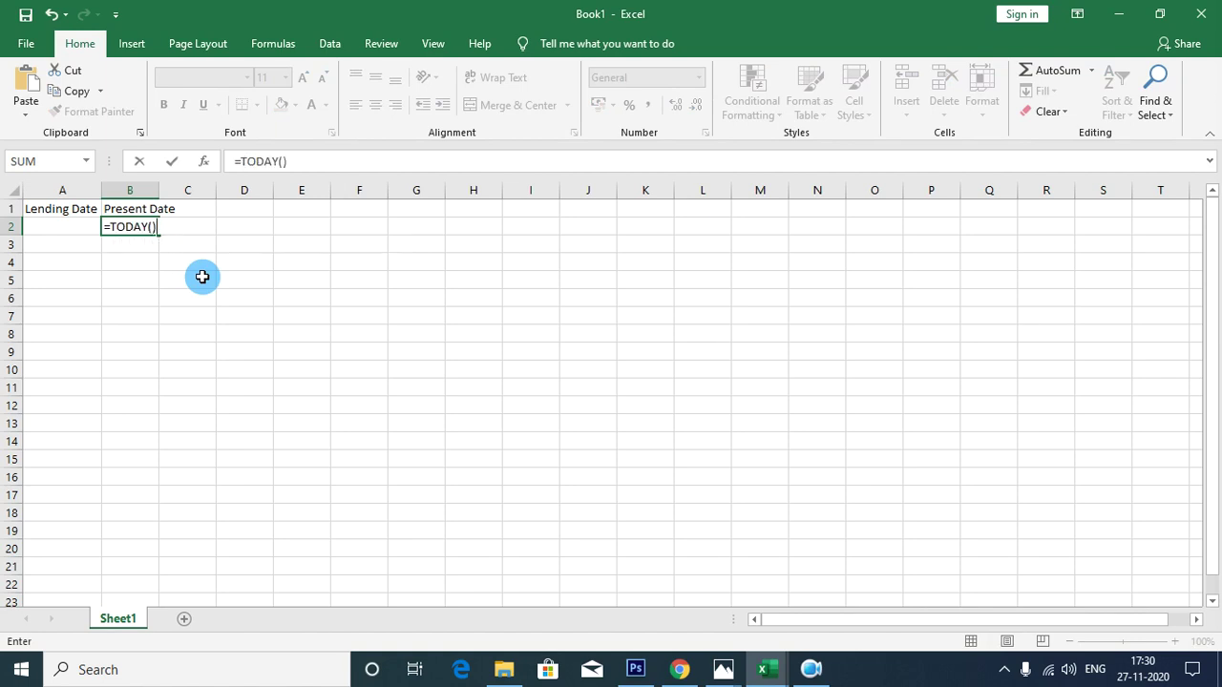
key(Return)
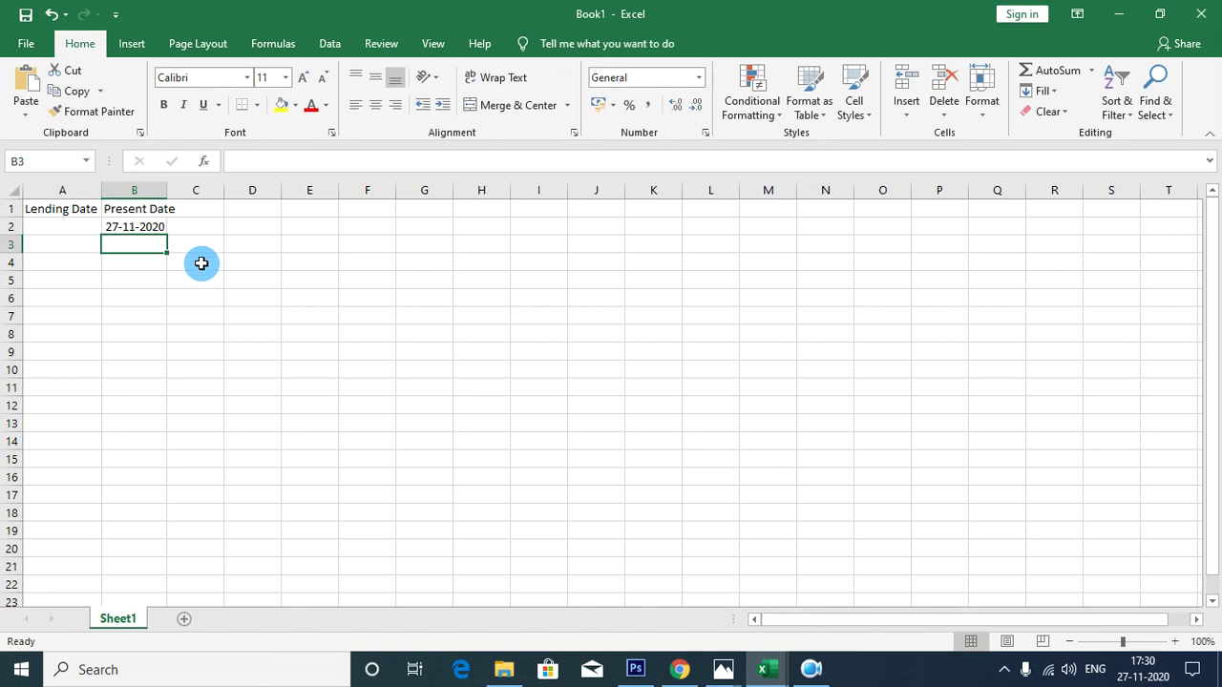
click(77, 223)
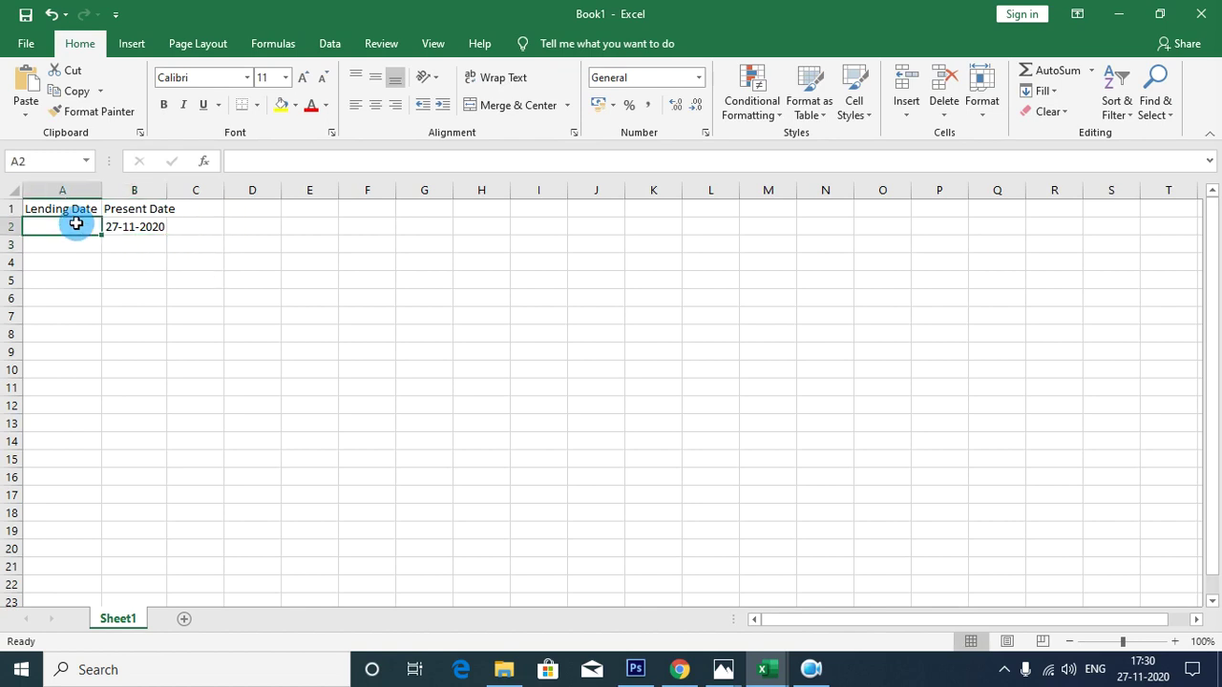
double_click(167, 195)
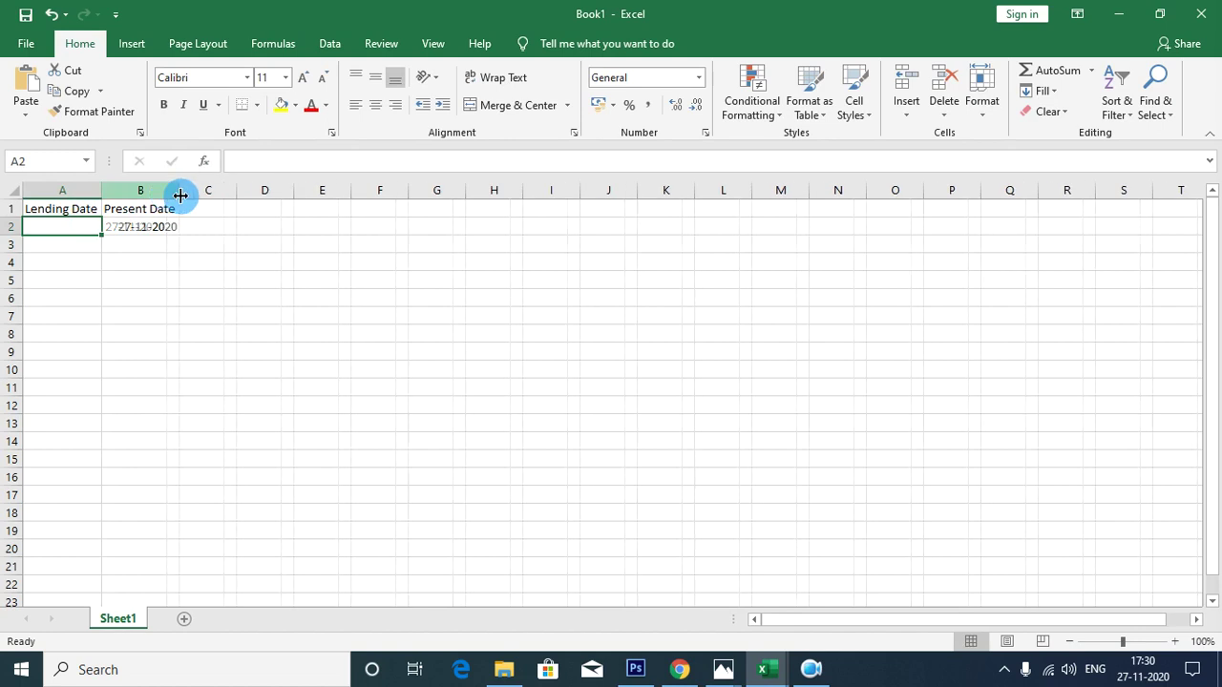
Step: Add the header Principal Amount in C1 and fit column C to the text
click(212, 206)
text(Princi)
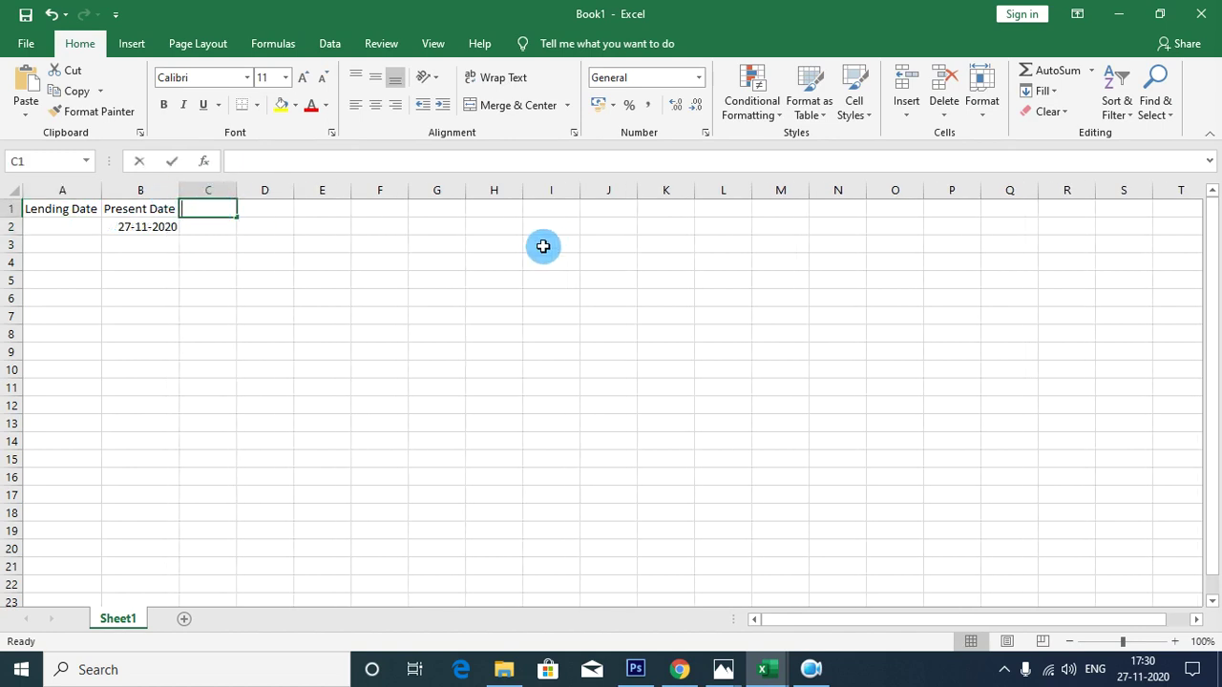
text(pla)
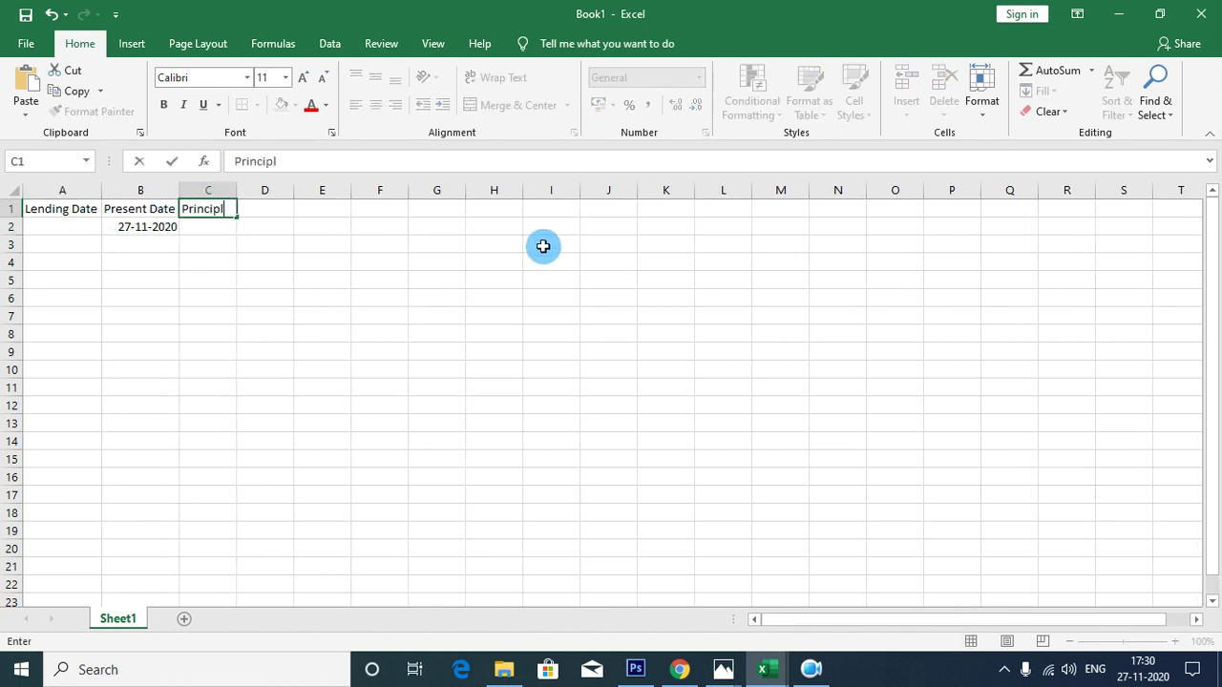
key(BackSpace)
key(BackSpace)
text(al Amount)
key(Tab)
double_click(233, 187)
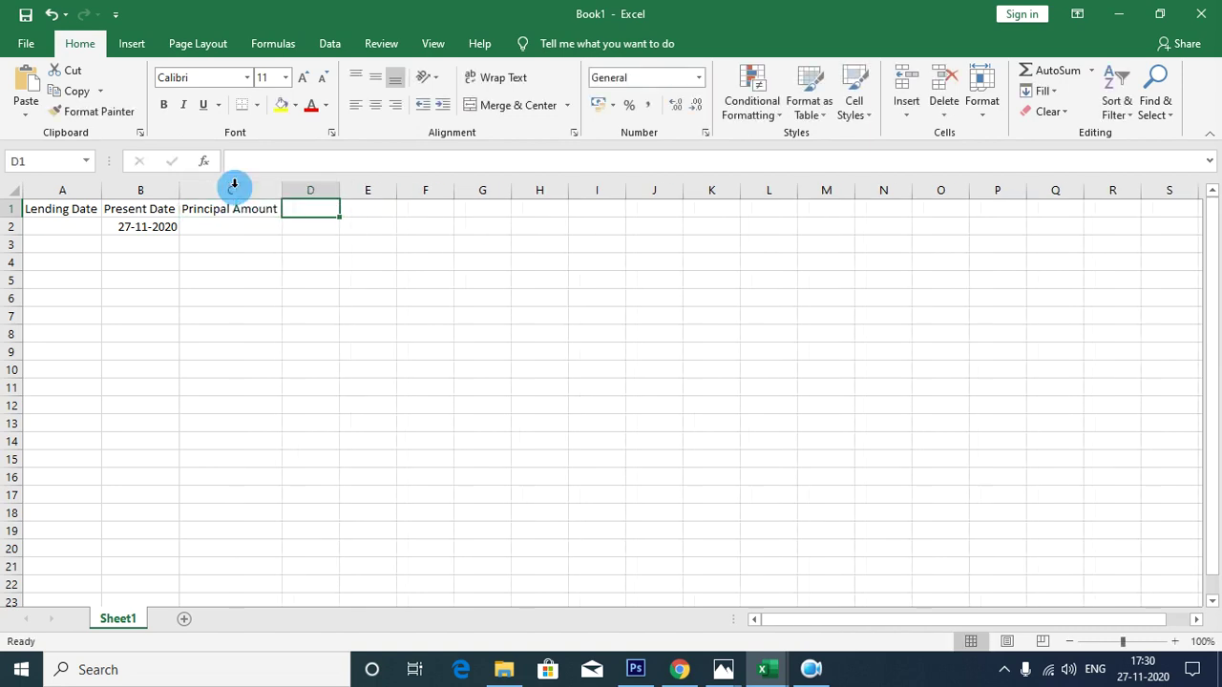
Step: Enlarge the font of header cells A1:I1 to 16 and autofit the widths of the header columns
drag(32, 206, 579, 207)
click(303, 77)
click(303, 77)
click(303, 77)
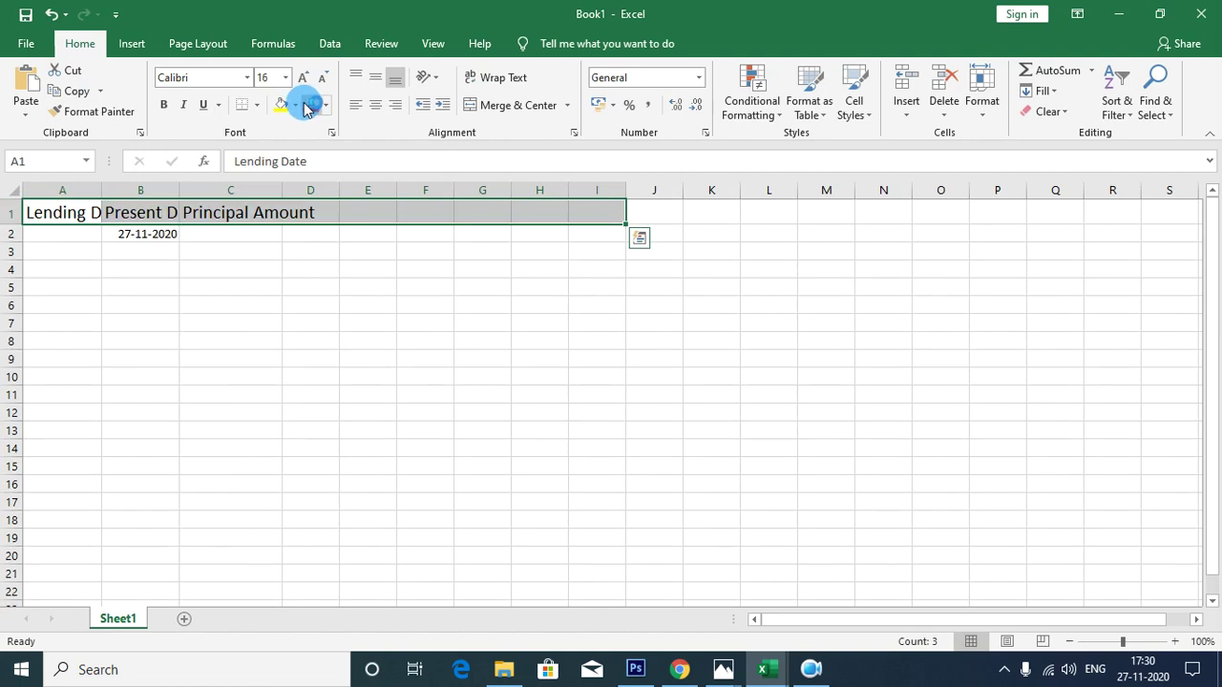
drag(227, 191, 300, 178)
double_click(280, 187)
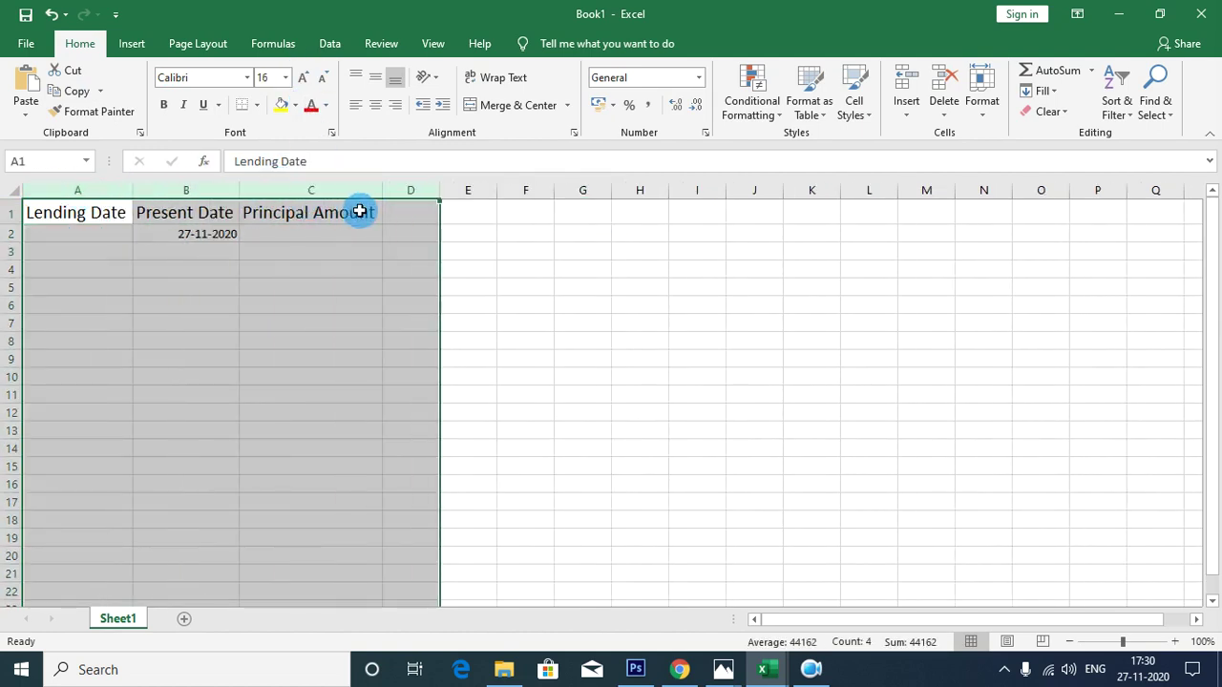
Step: Widen column D slightly and add the headers Intrest in D1 and Per Day in E1
click(412, 213)
drag(443, 191, 469, 190)
text(Intrest)
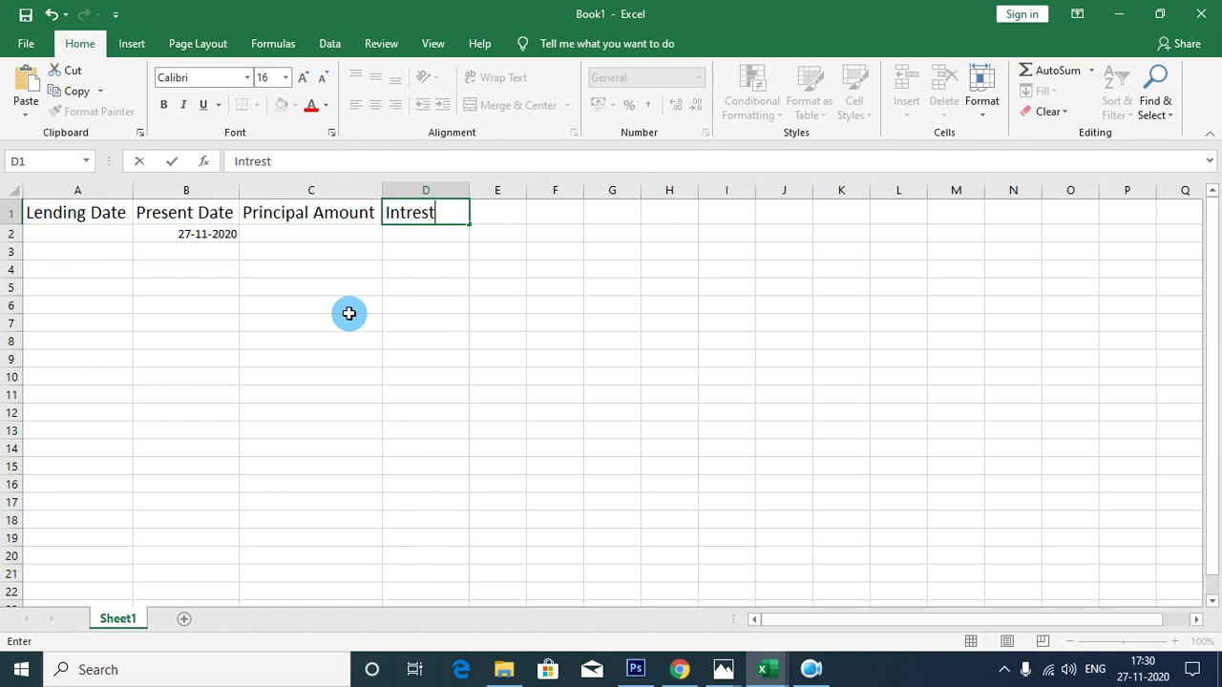
key(Tab)
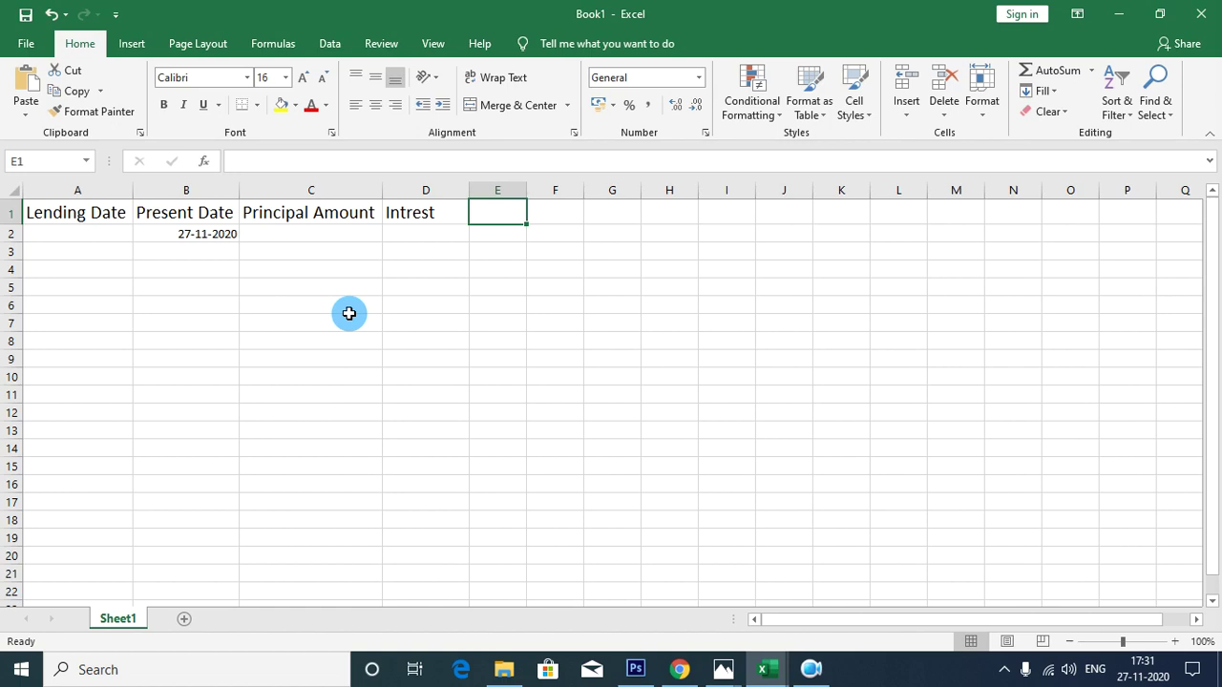
text(Per)
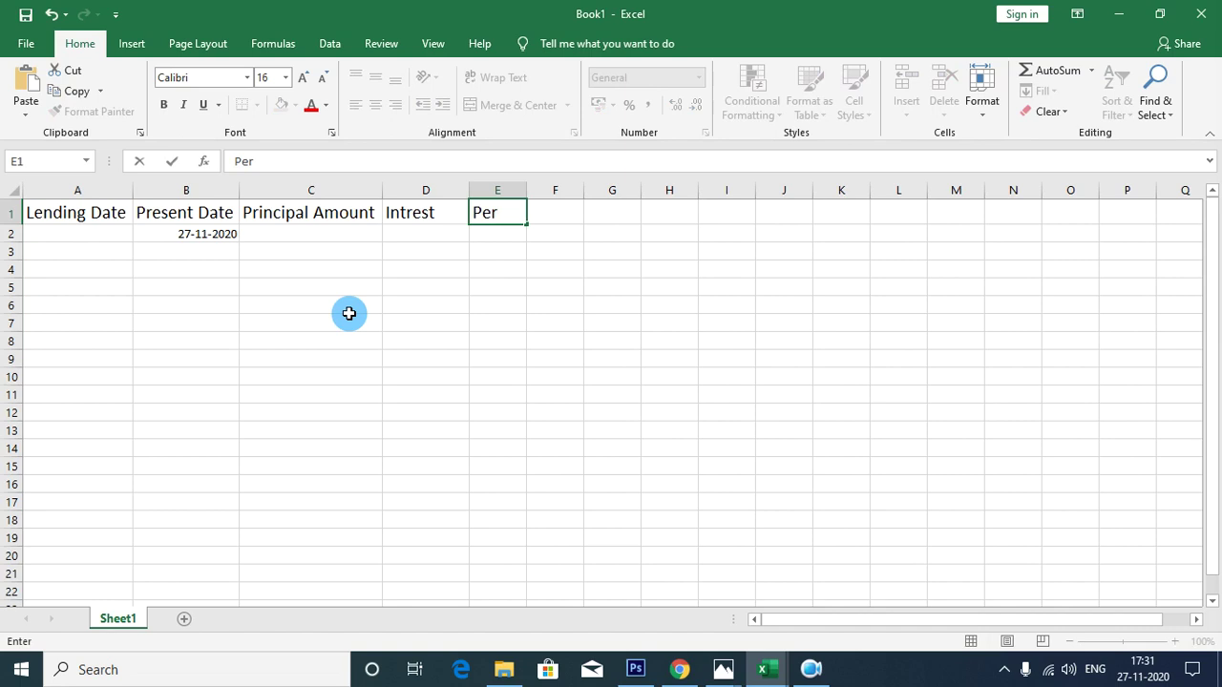
text( Day)
key(Tab)
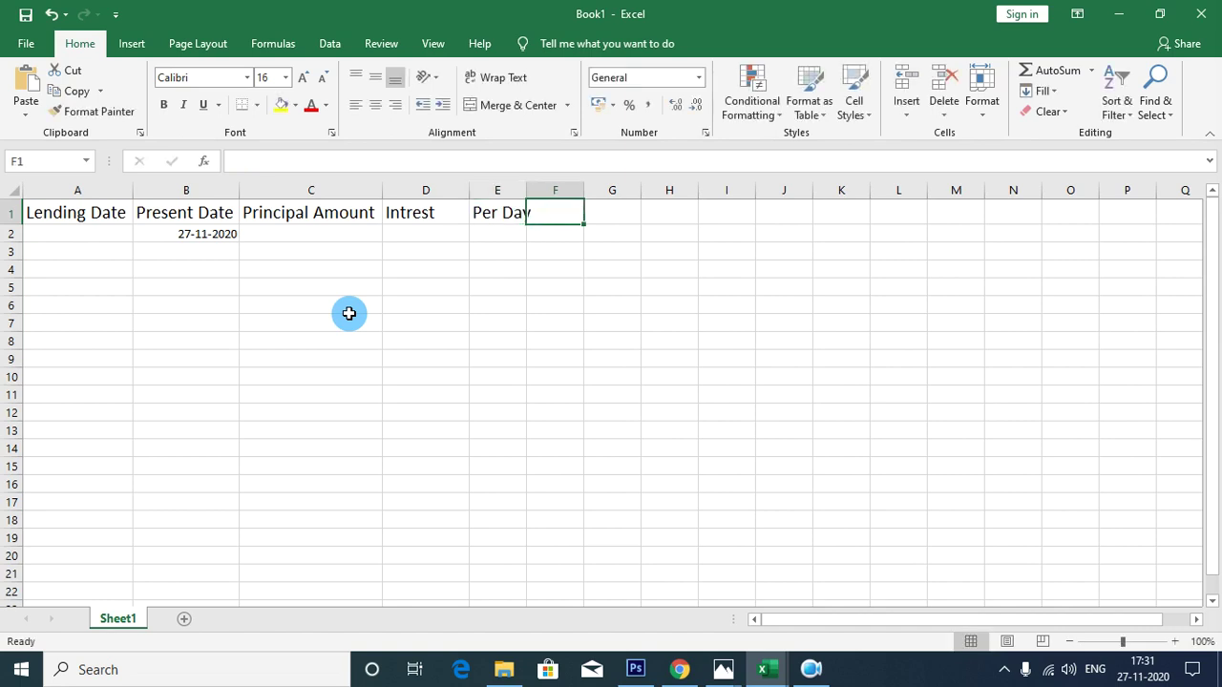
Step: Add the headers No Of Days in F1 and Total Intrest in G1
key(Left)
key(Left)
key(Right)
key(Right)
text(No Of)
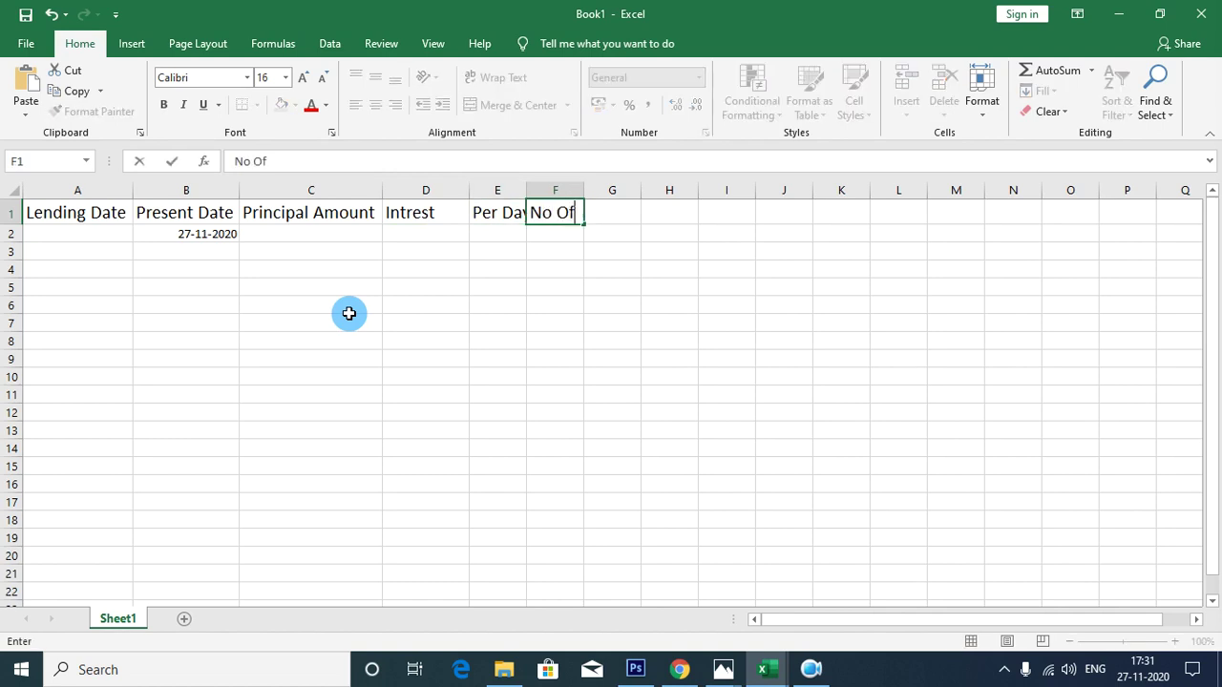
text( Days)
key(Tab)
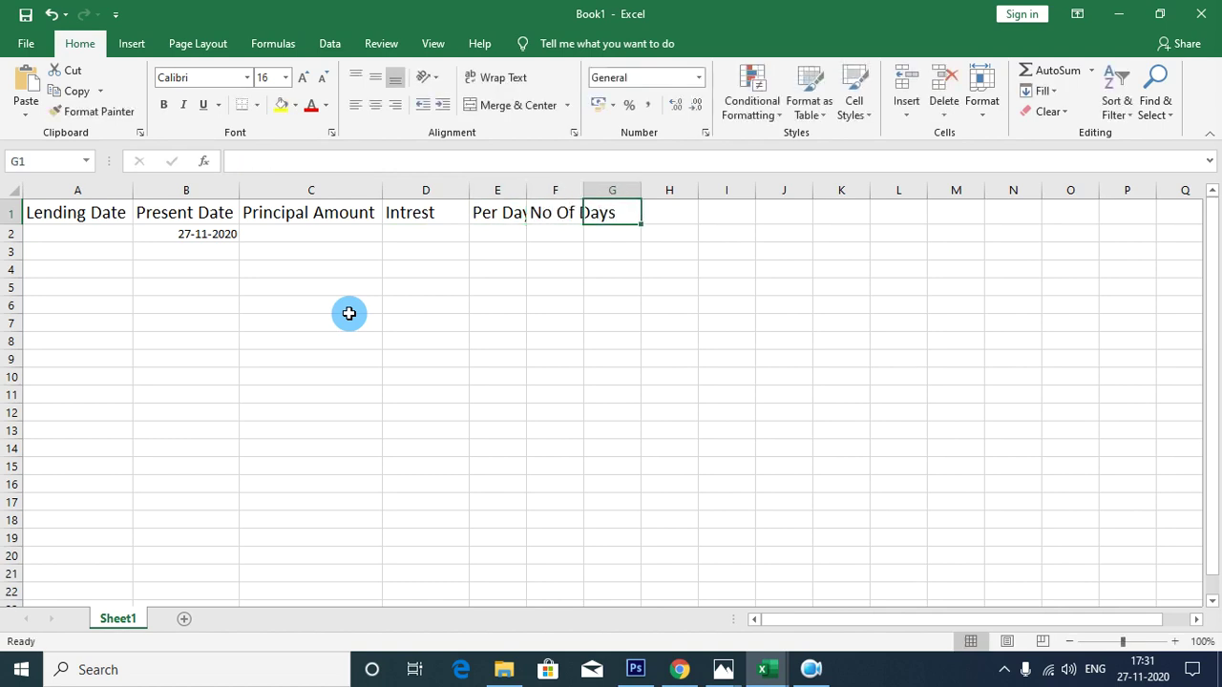
text(Total )
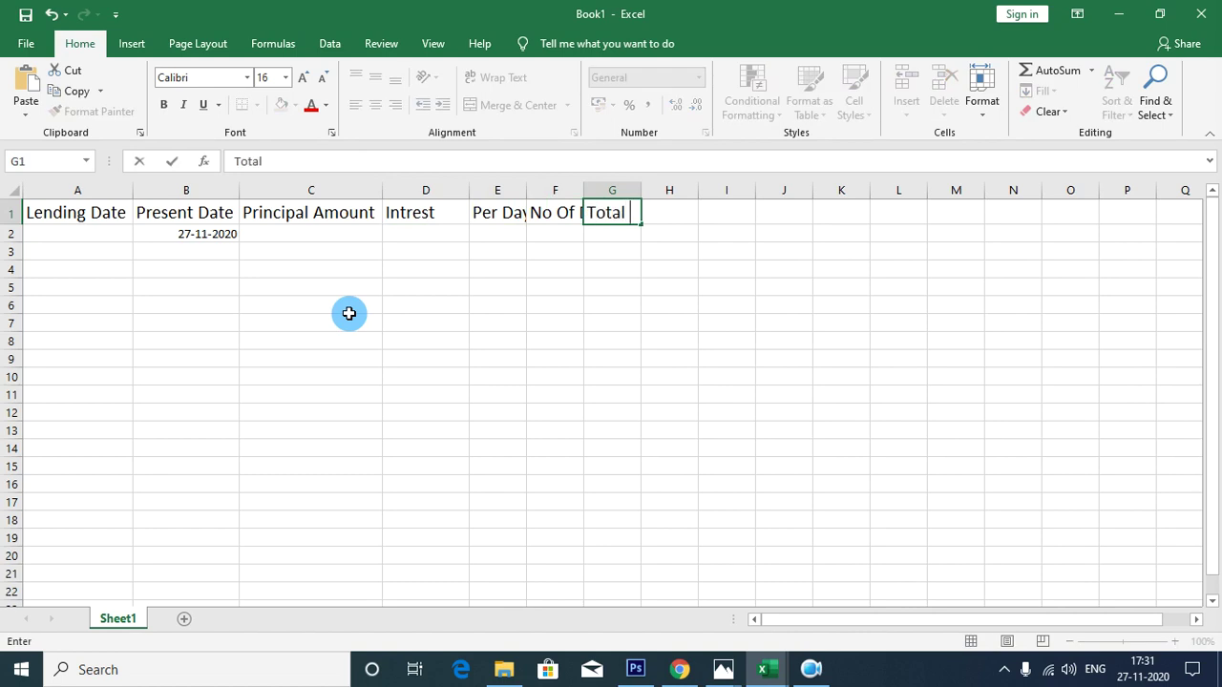
text(Intrest)
key(Tab)
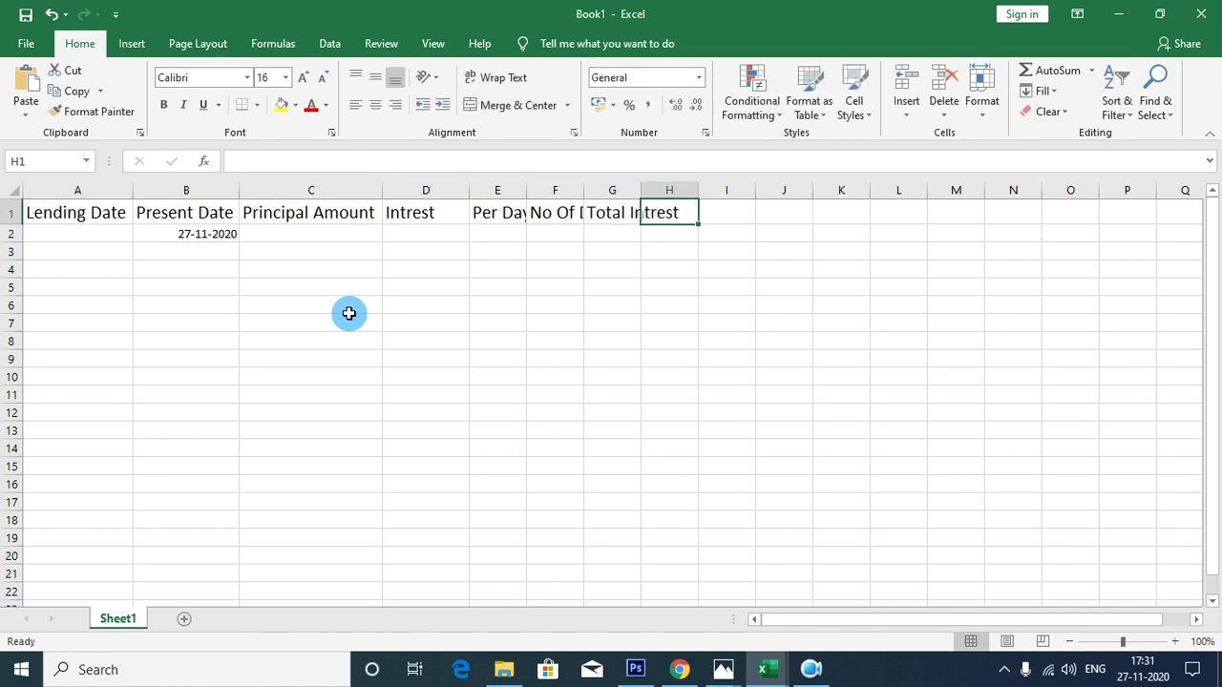
Step: Add the header Including Principal in I1 and autofit column I to the text
key(Tab)
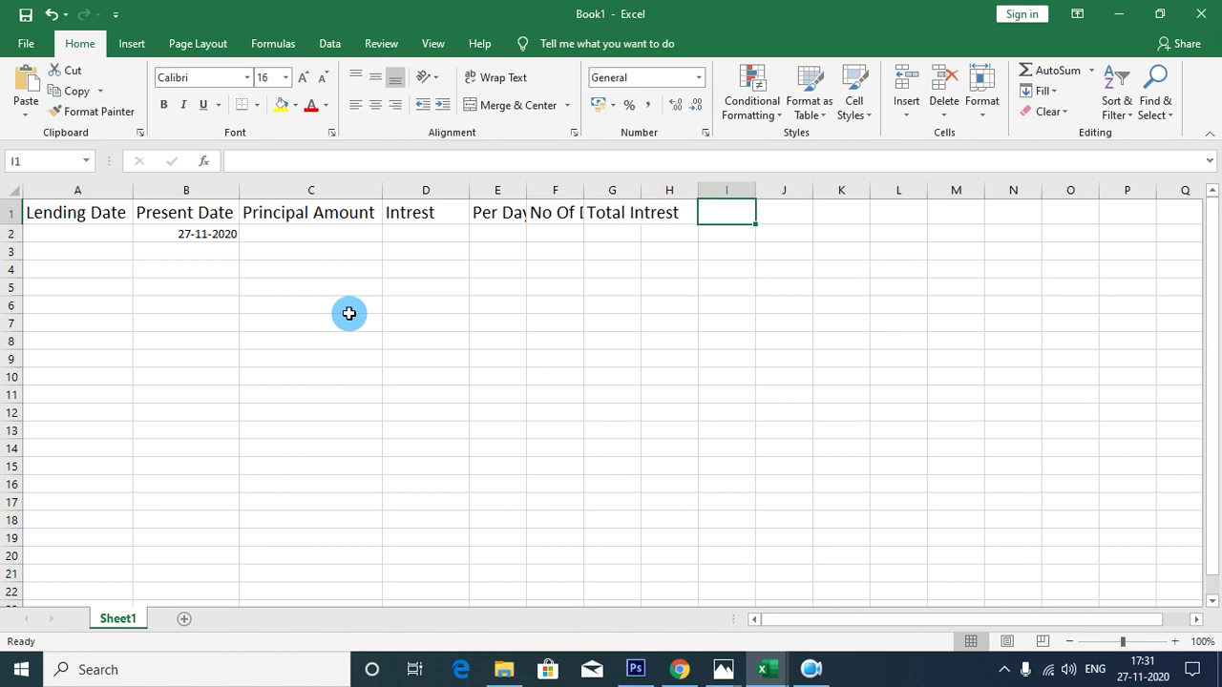
text(I)
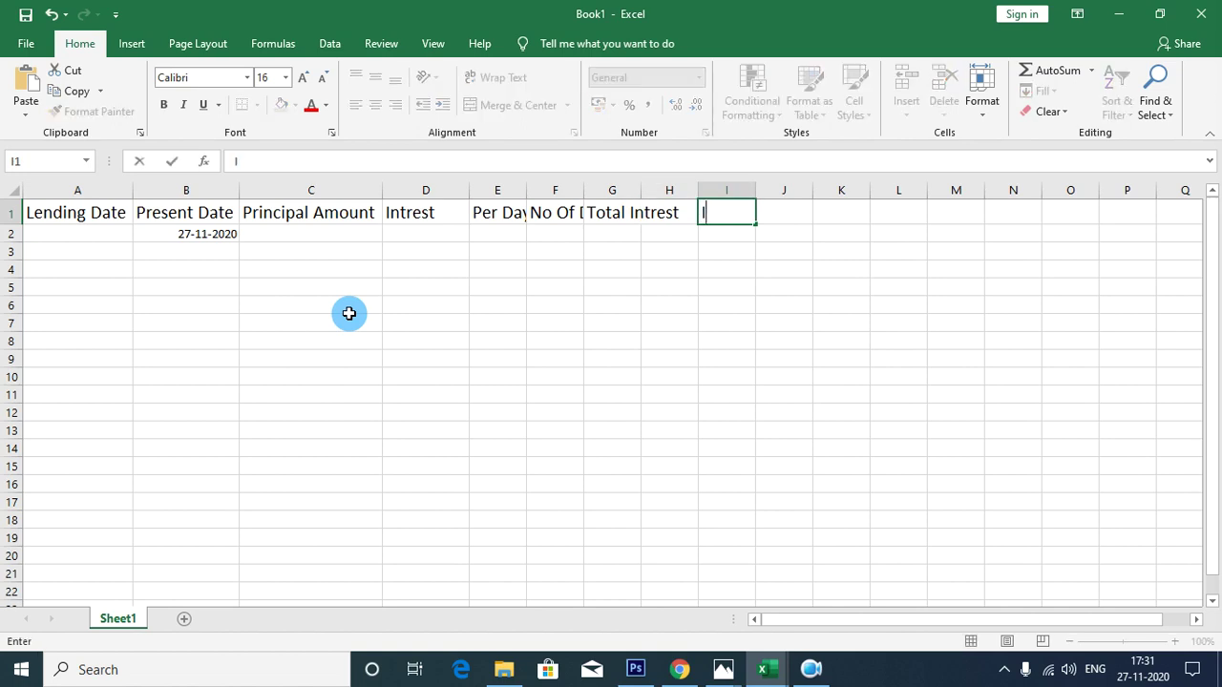
text(ncluding Principal)
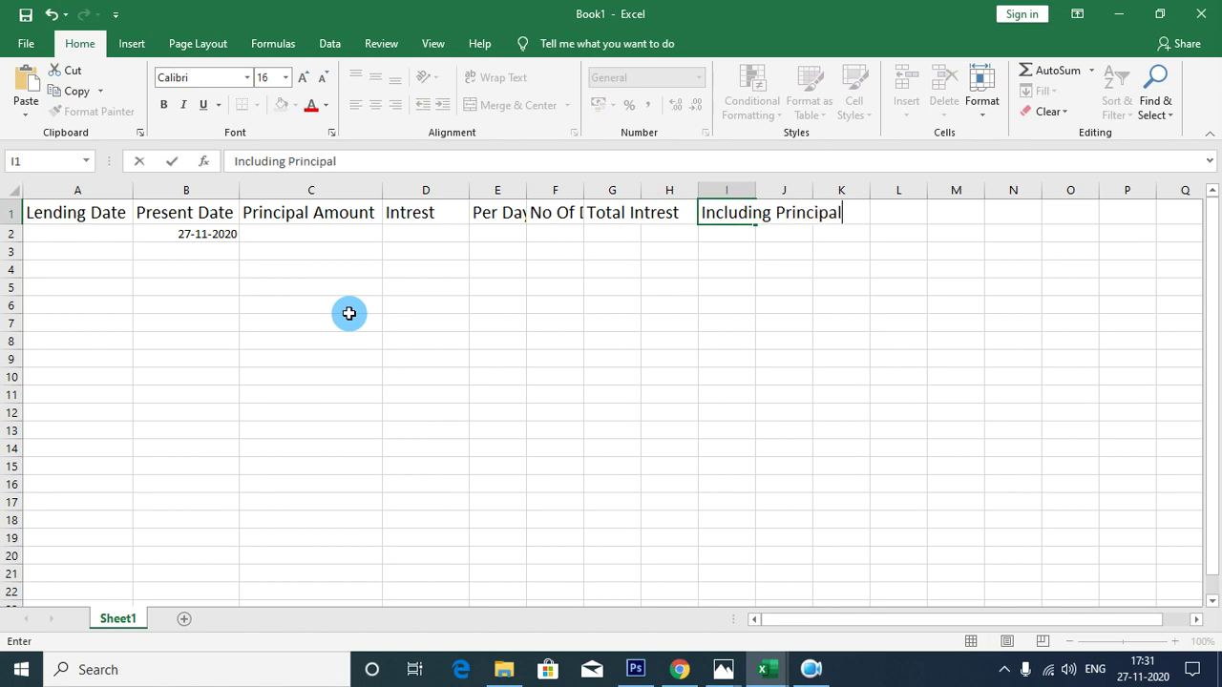
key(Tab)
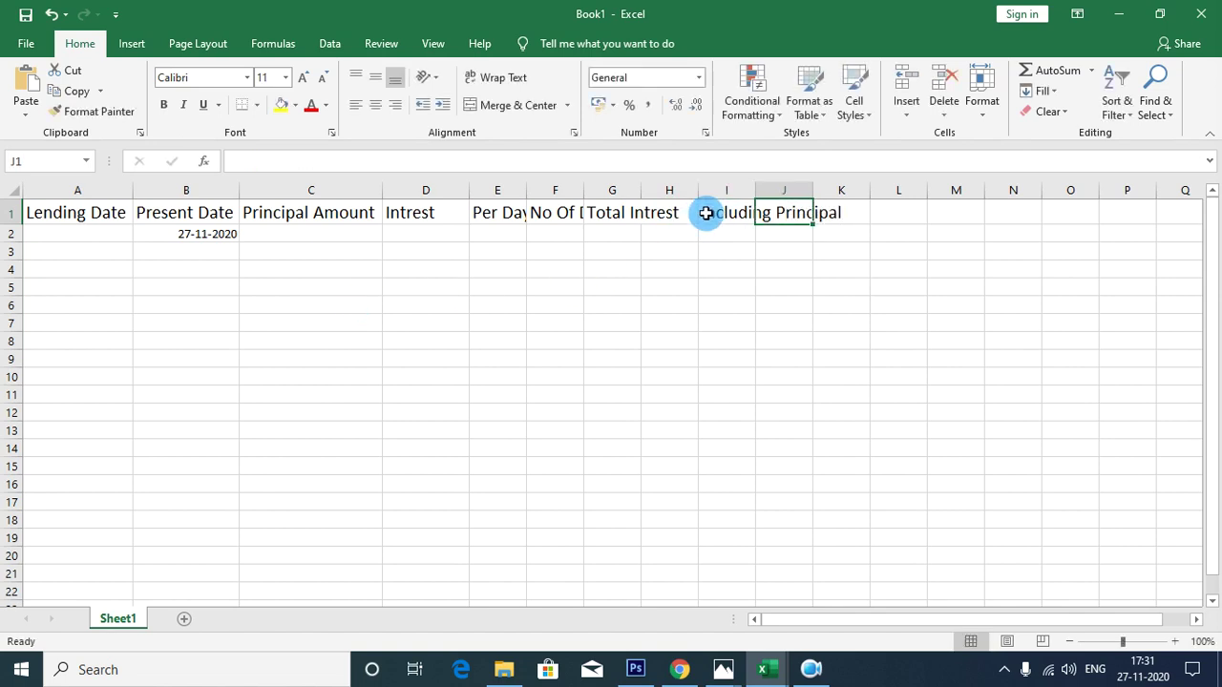
double_click(756, 189)
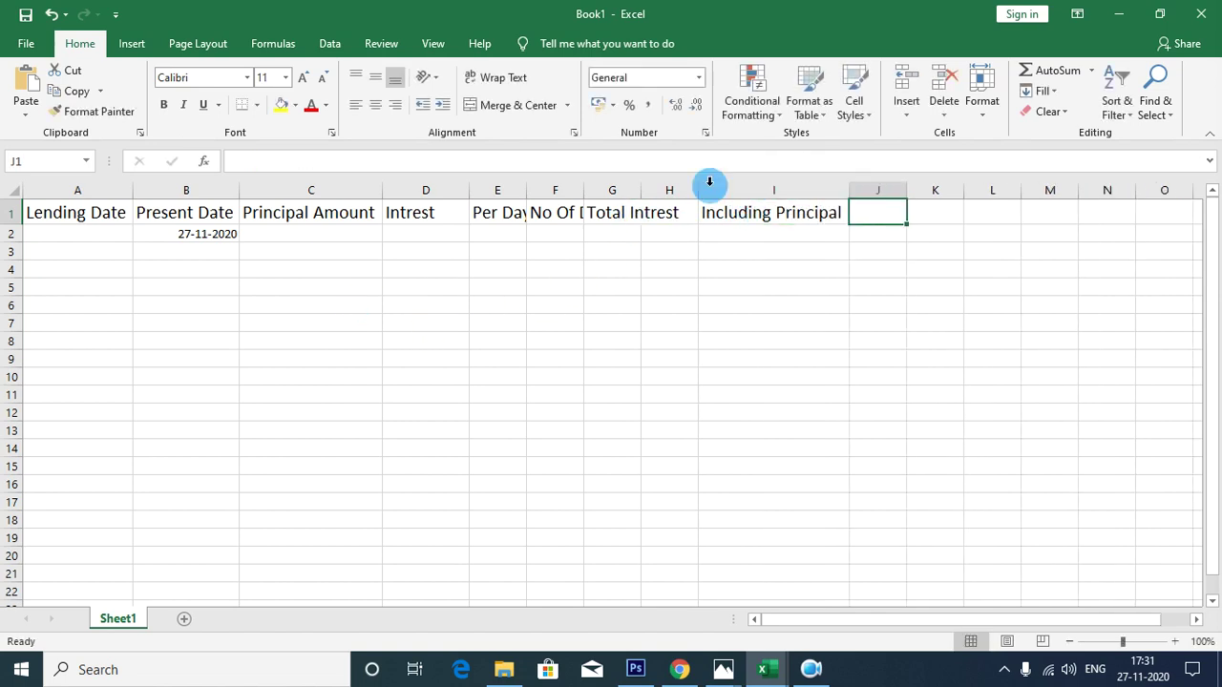
Step: Autofit the widths of columns E through I to their headers
drag(488, 190, 807, 189)
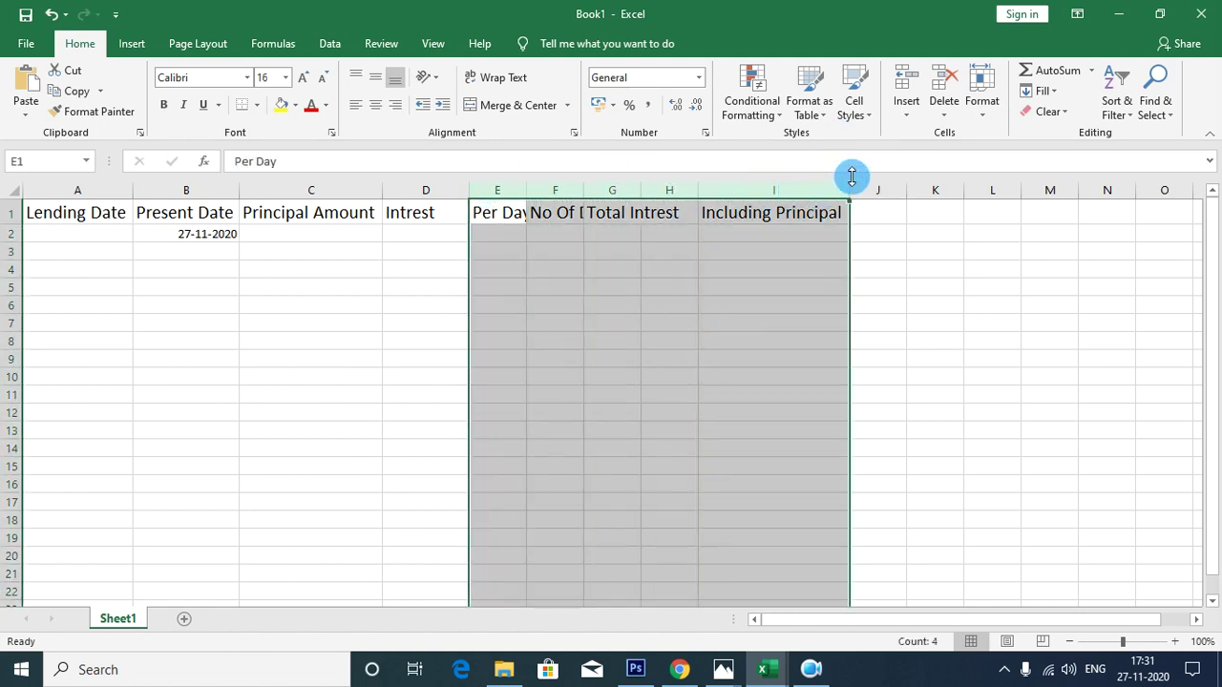
double_click(638, 194)
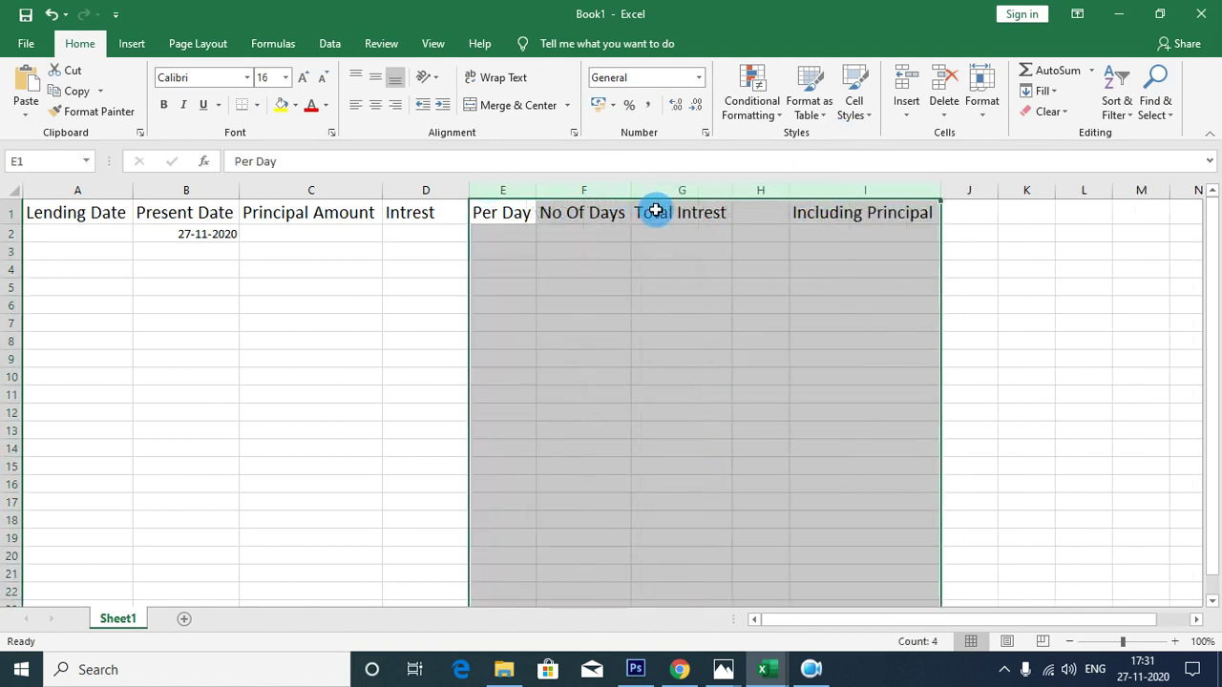
click(611, 316)
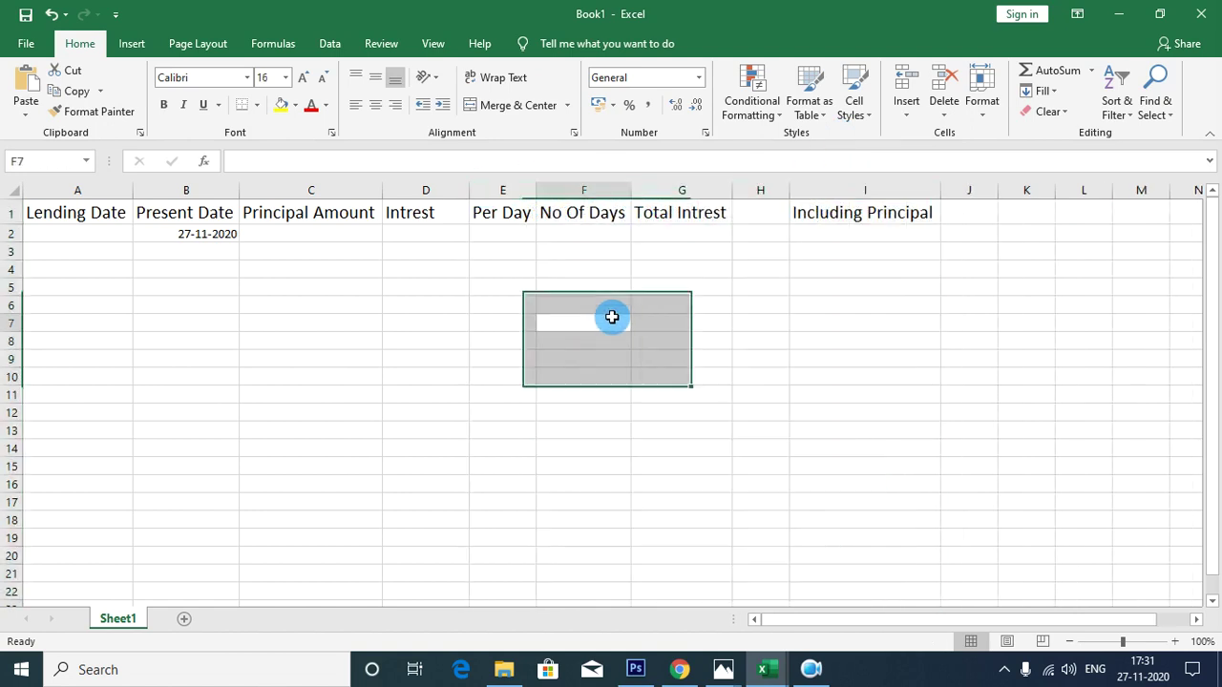
Step: Delete the empty column H between Total Intrest and Including Principal
click(764, 190)
right_click(767, 191)
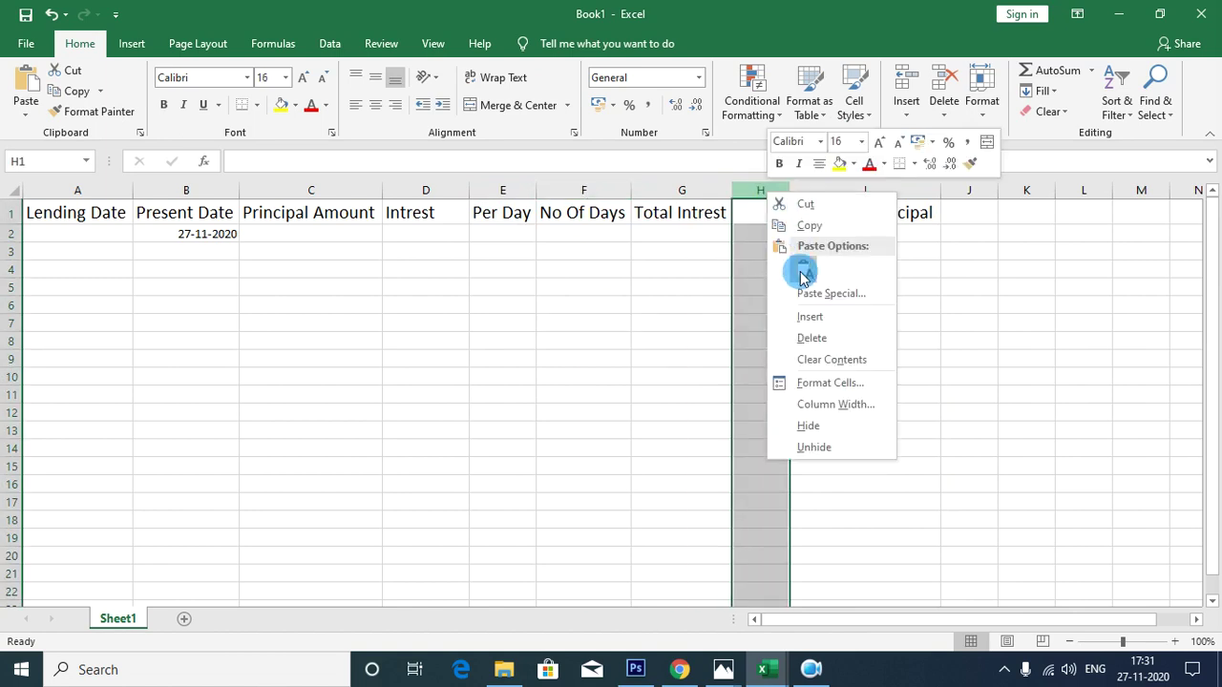
click(810, 338)
click(587, 323)
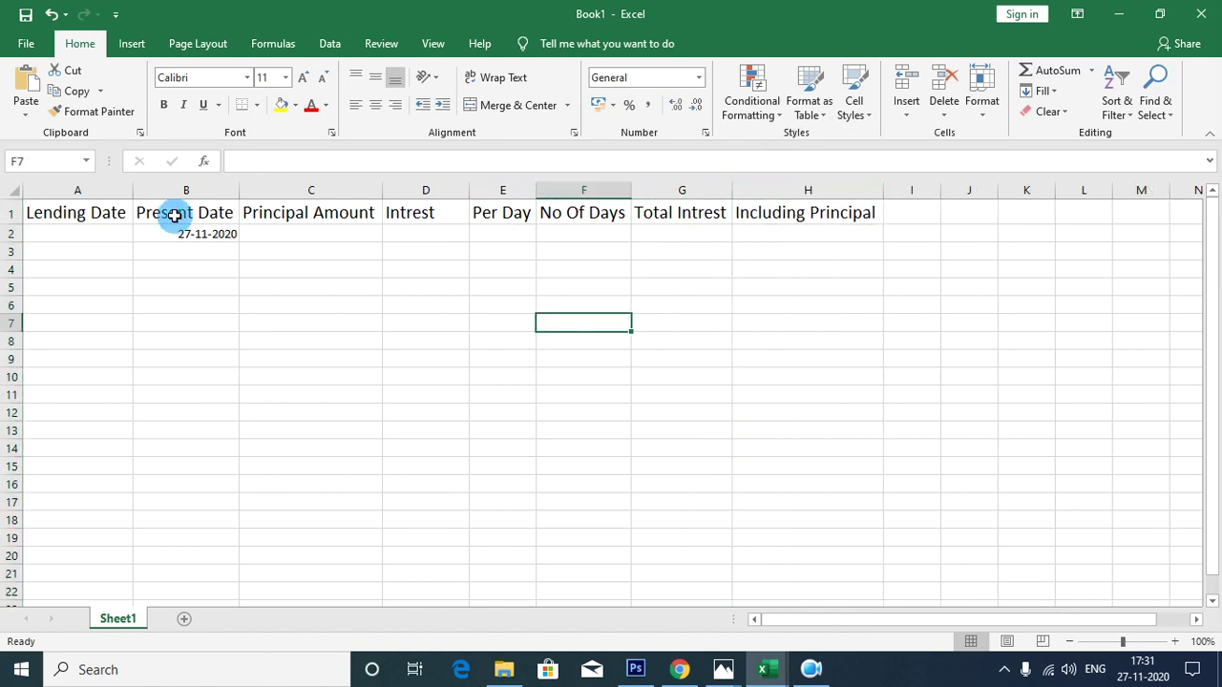
Step: Enter the lending date 27-11-2019 in A2
click(89, 238)
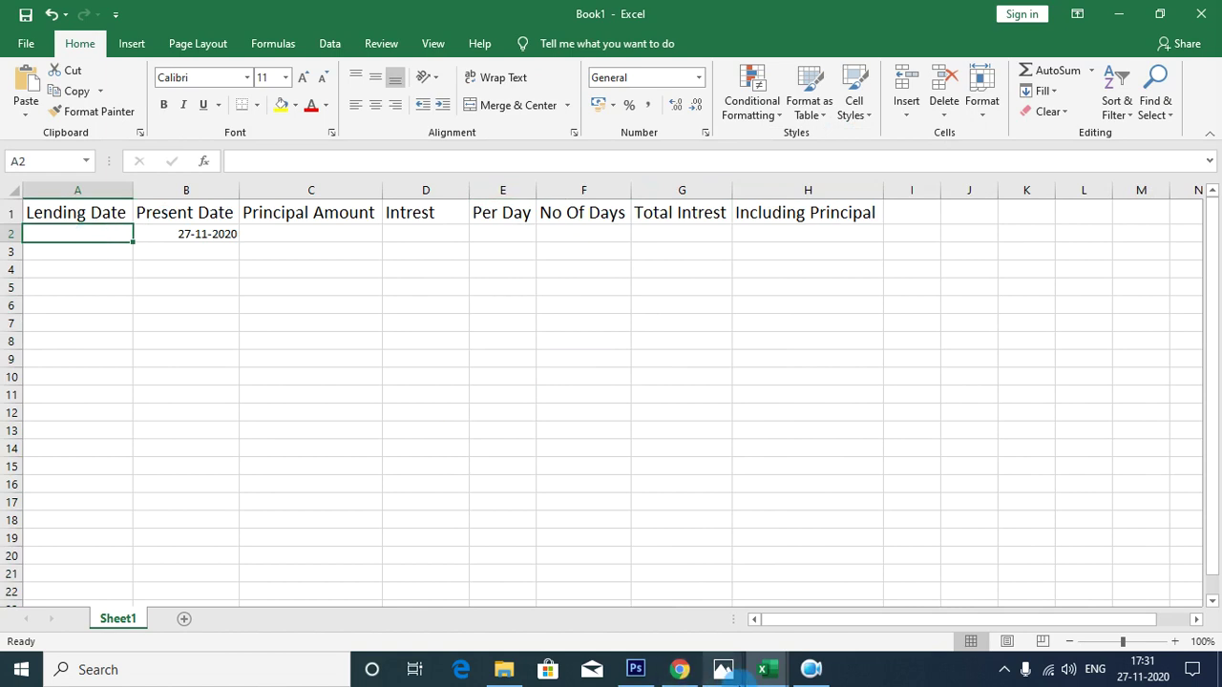
mouse_move(735, 680)
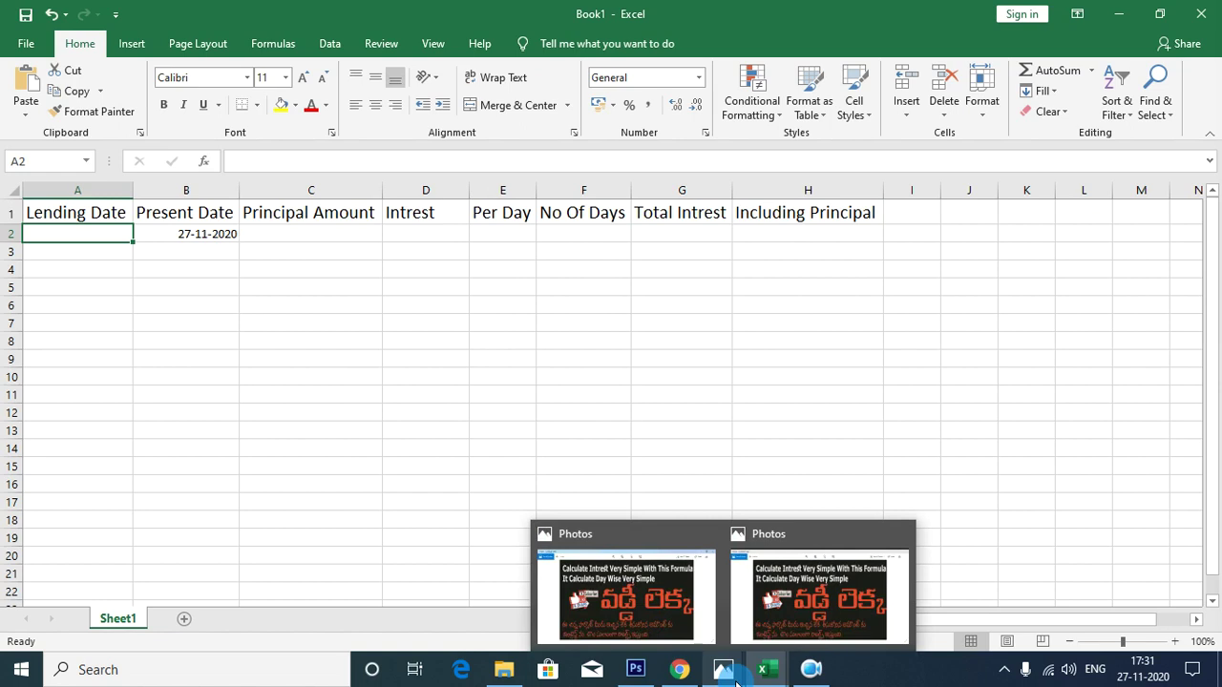
text(27)
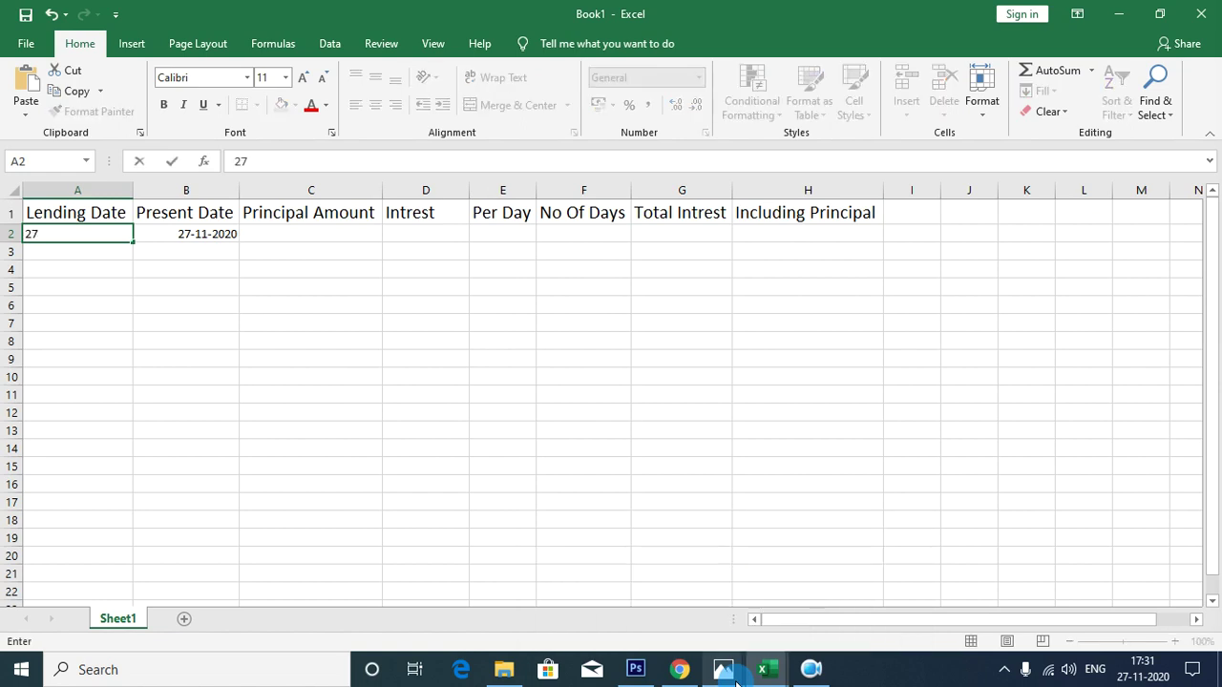
text(-11-)
text(9)
key(Return)
Step: Enter the principal amount 50000 in C2 and the interest rate 2 in D2
key(Up)
key(Right)
key(Right)
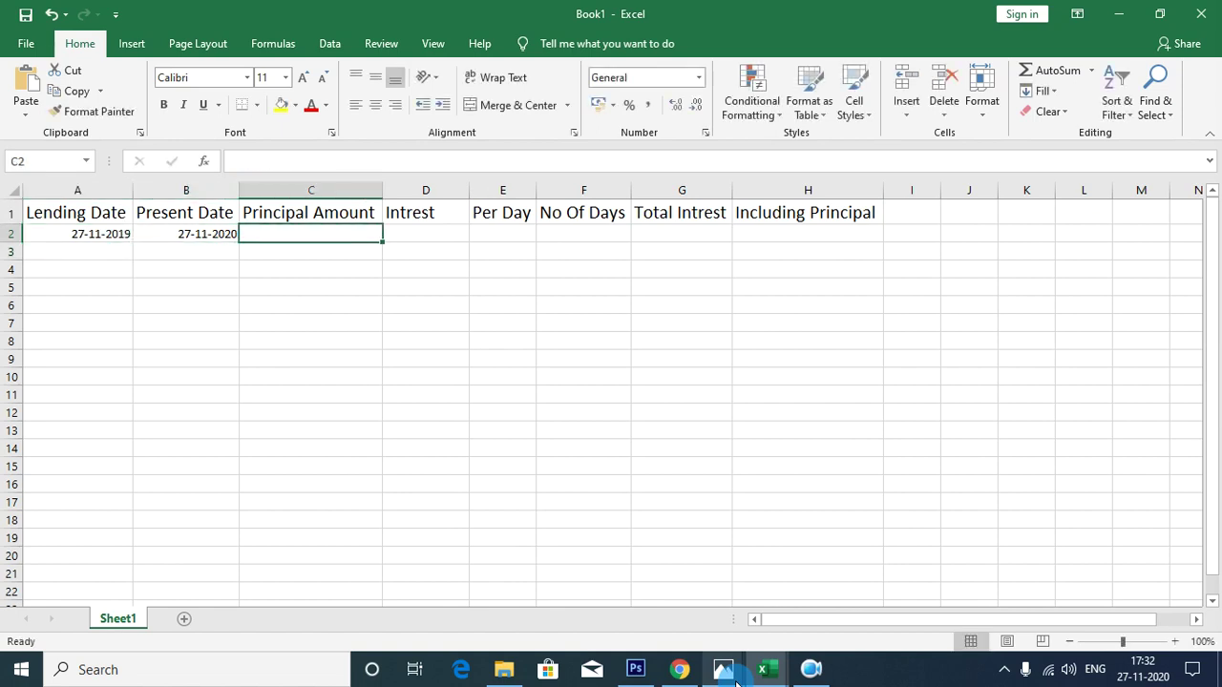
text(50000)
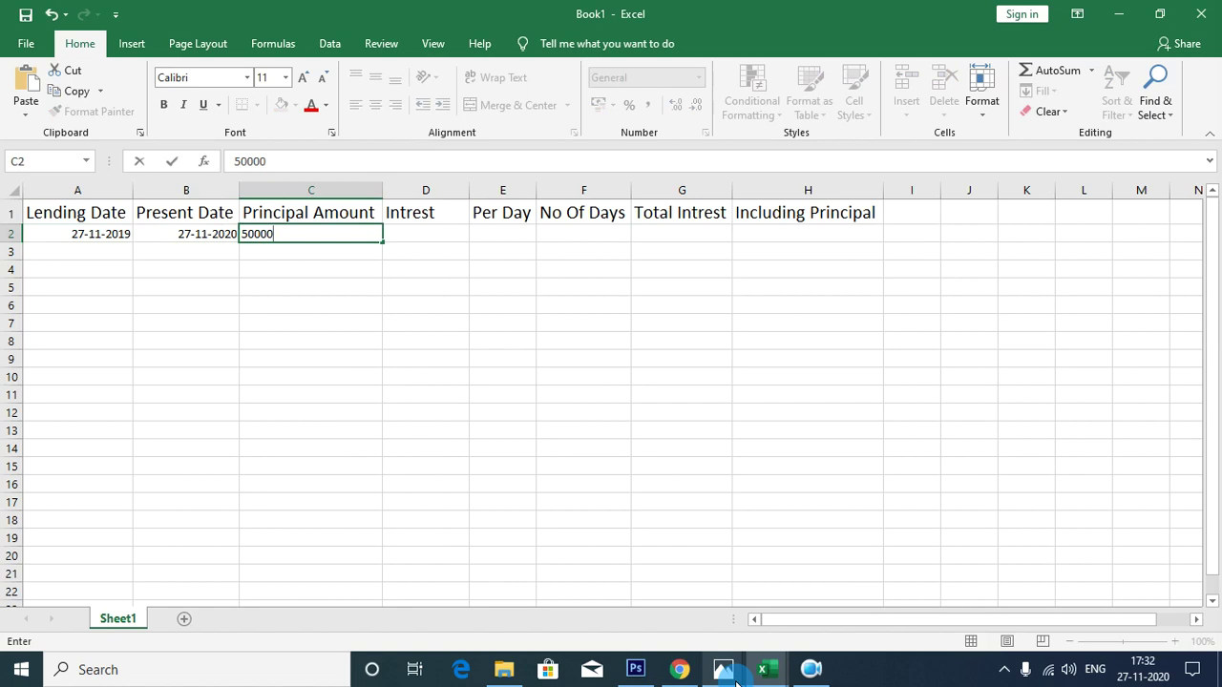
key(Right)
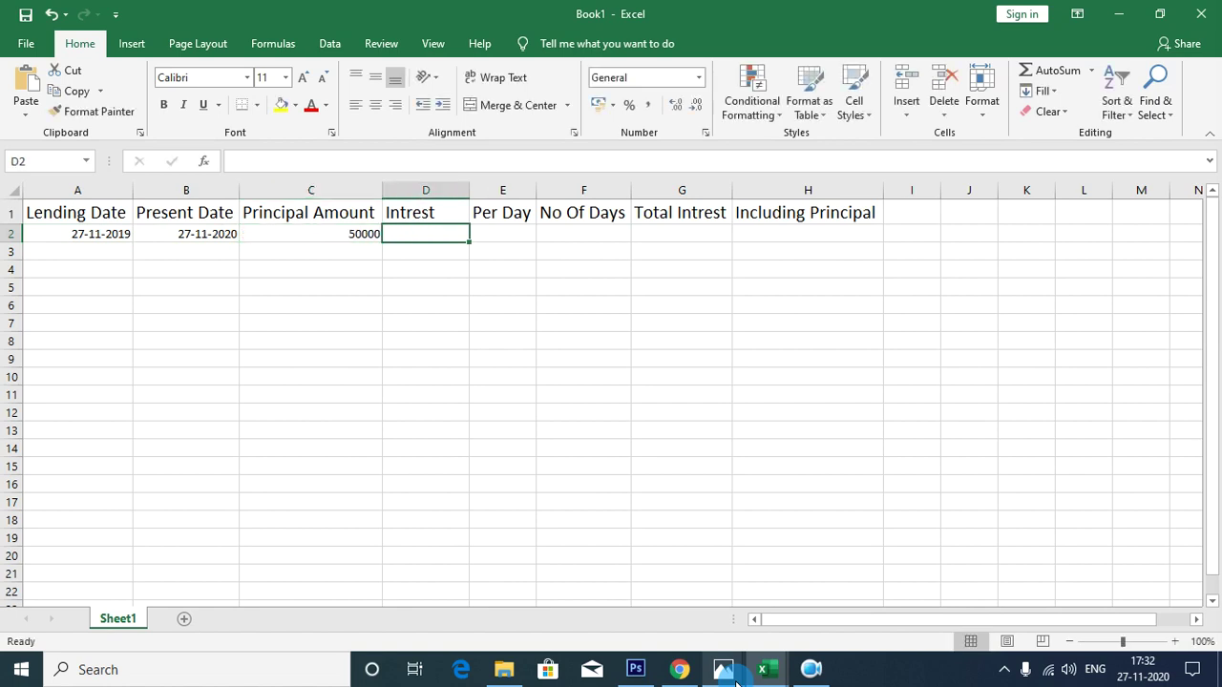
text(2)
key(Right)
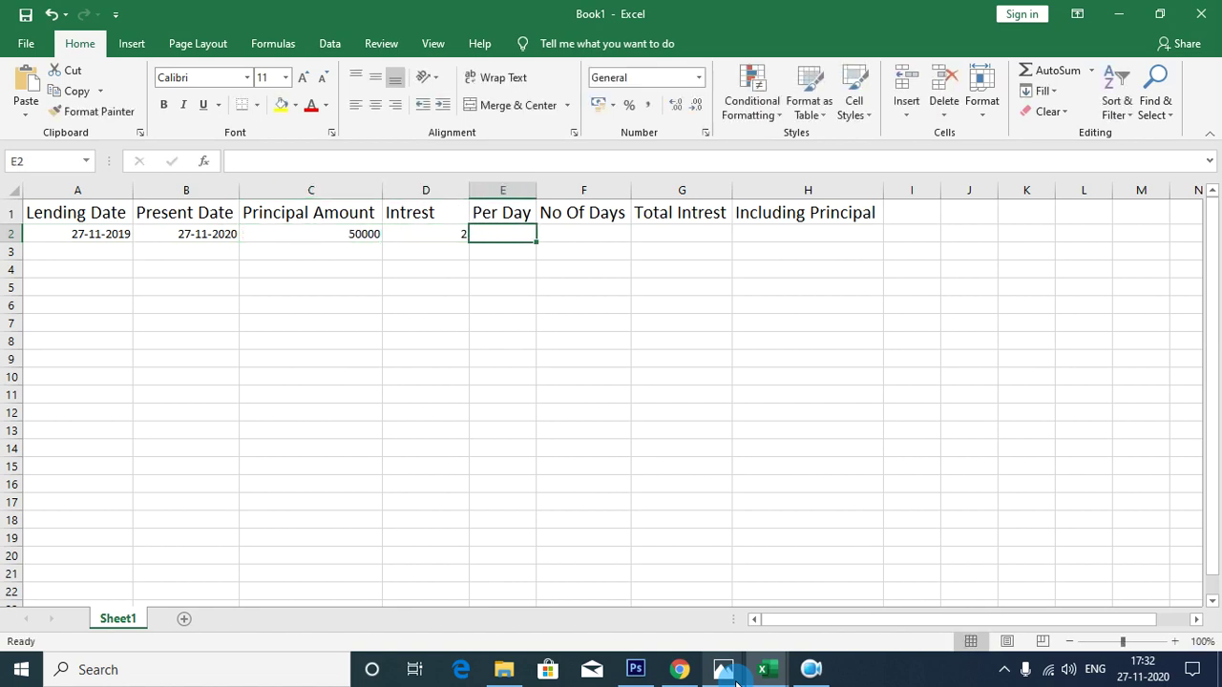
Step: Enter the formula =C2/100*D2 in the Per Day cell E2
text(=)
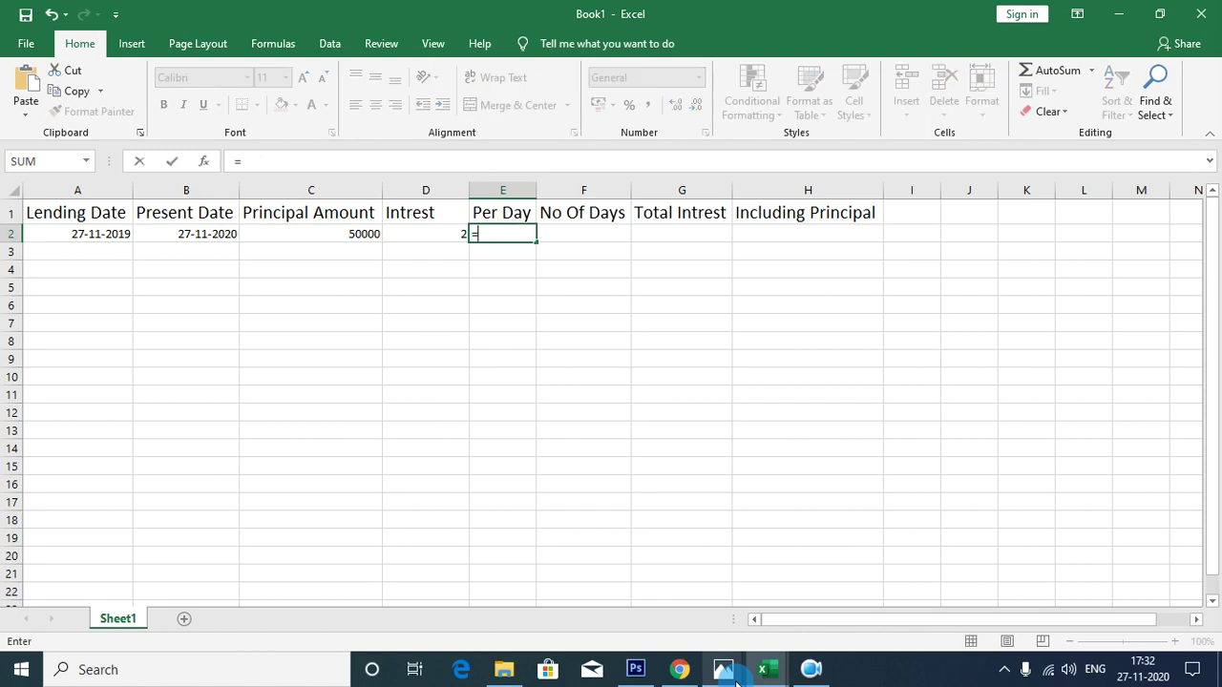
key(Left)
key(Left)
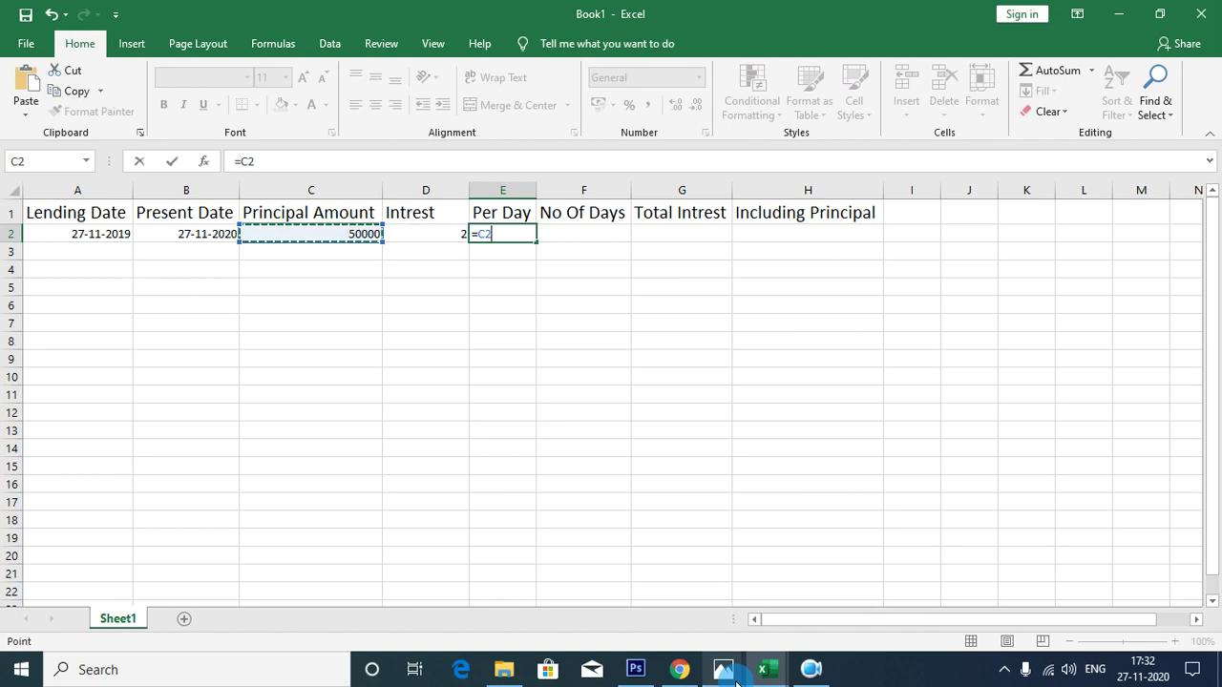
text(/)
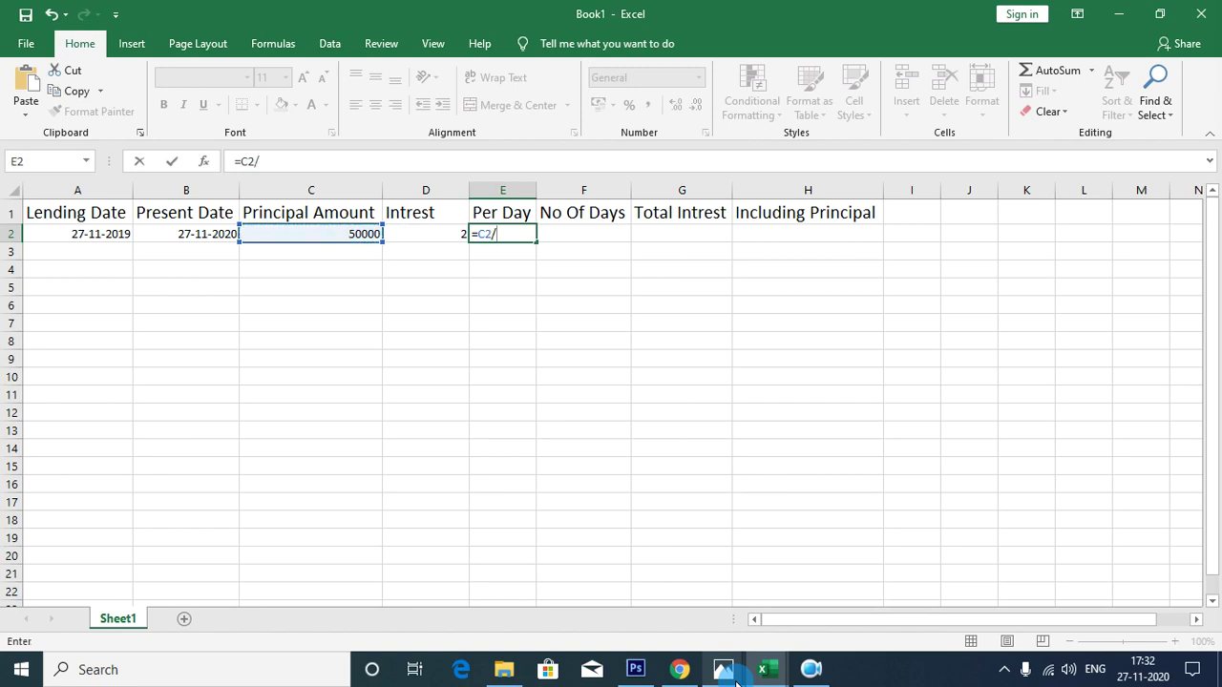
text(100)
text(*)
key(Left)
key(Return)
Step: Try changing the Per Day formula in E2 to =C2/D2*100
key(Up)
key(F2)
key(Left)
key(Left)
key(Left)
key(Left)
key(Left)
key(BackSpace)
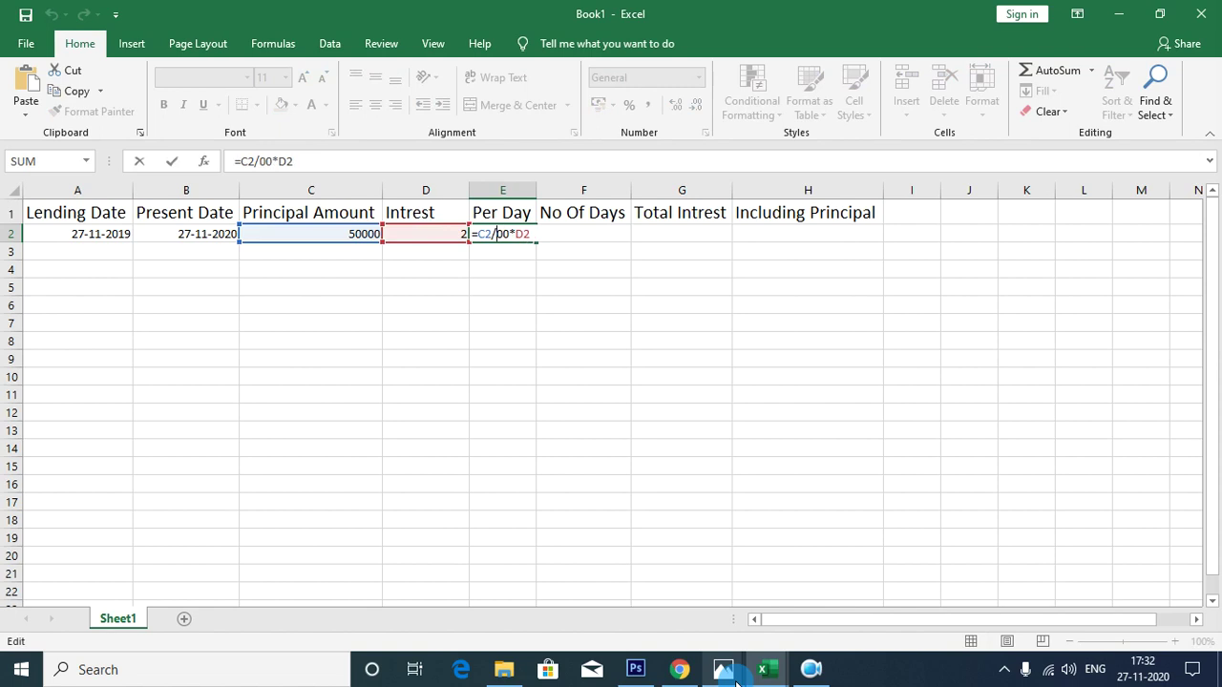
key(Delete)
key(Delete)
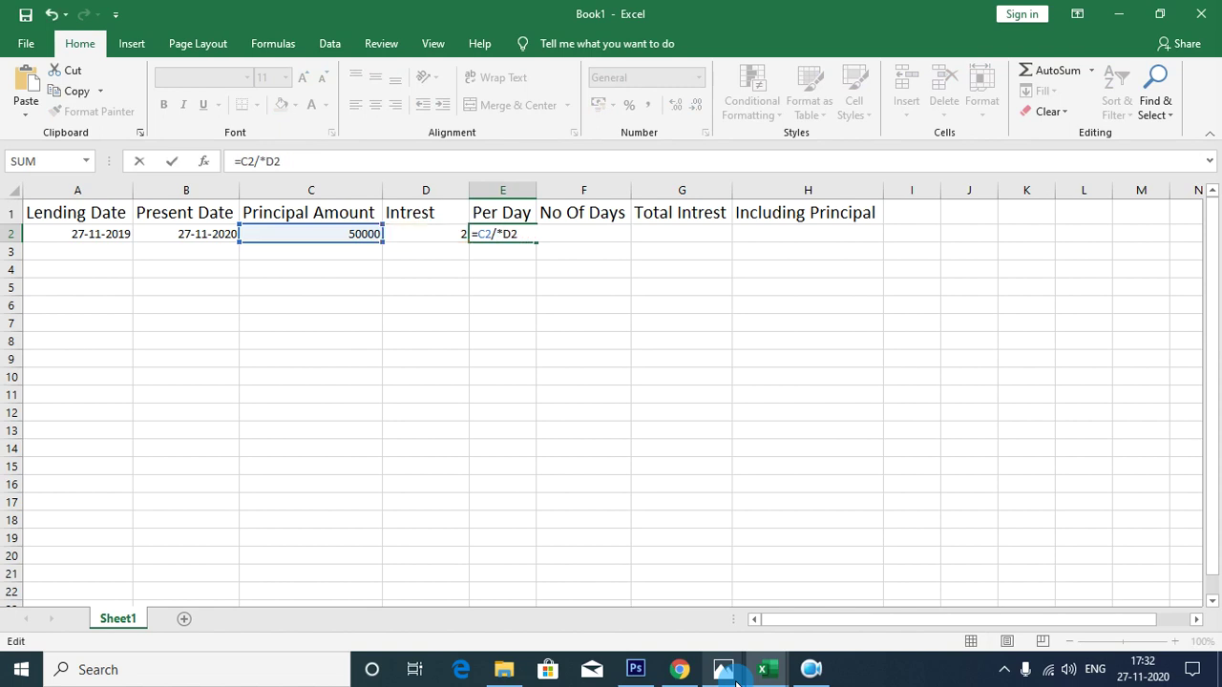
key(Delete)
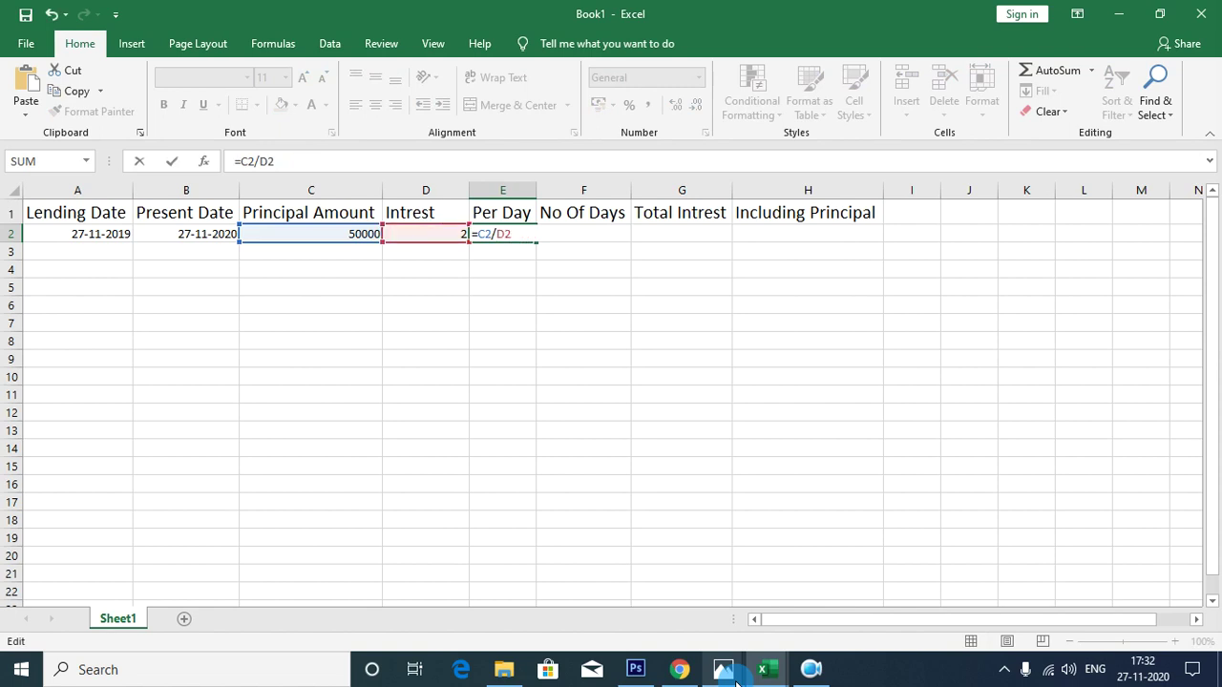
text(*100)
key(Return)
key(Up)
key(F2)
key(Escape)
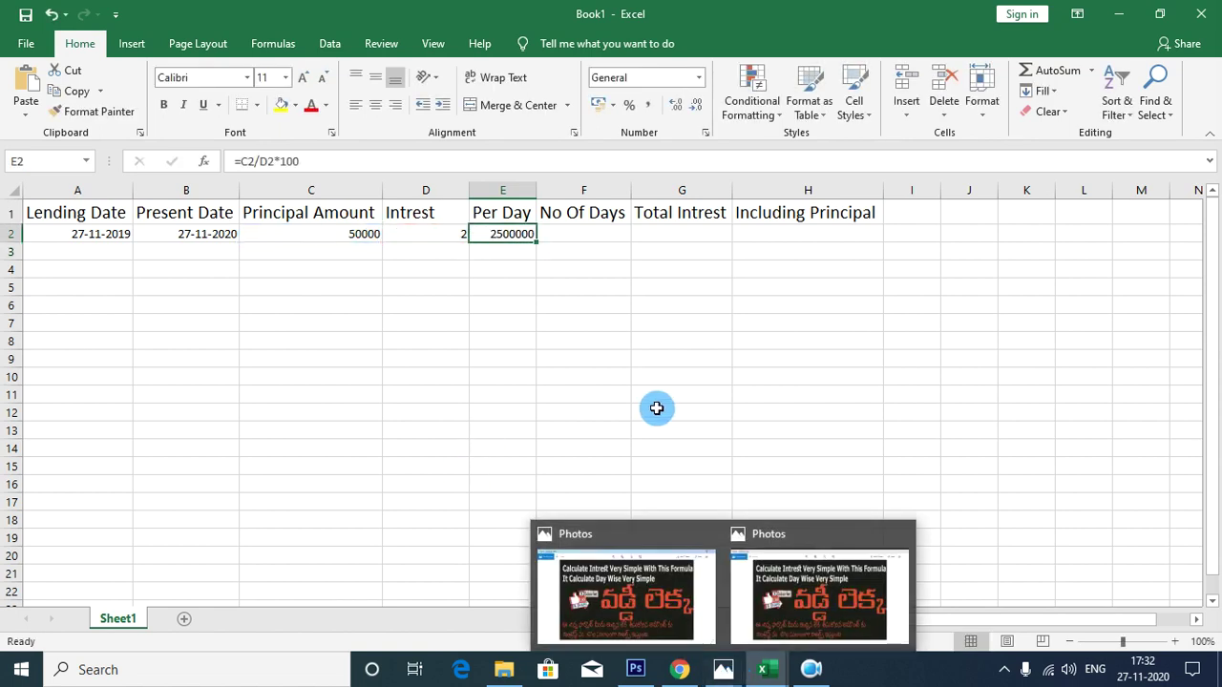
Step: Clear the Per Day cell E2 and enter the formula =C2/100*D2 in it
key(Delete)
text(=)
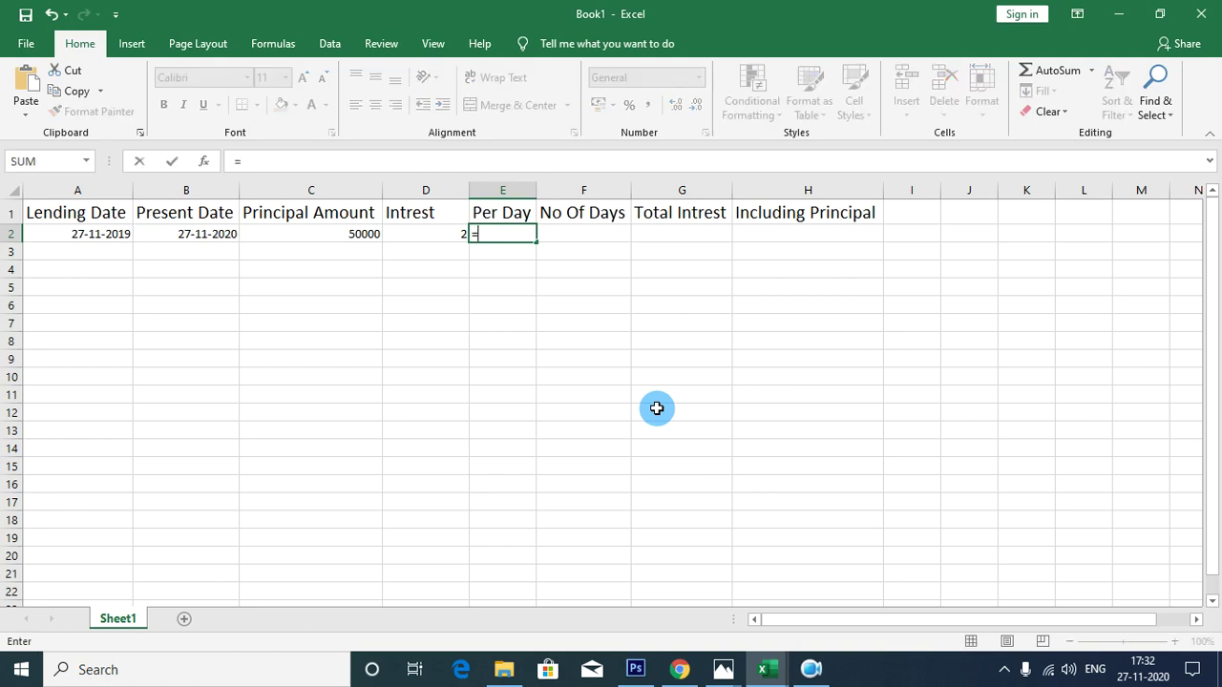
key(Left)
key(Left)
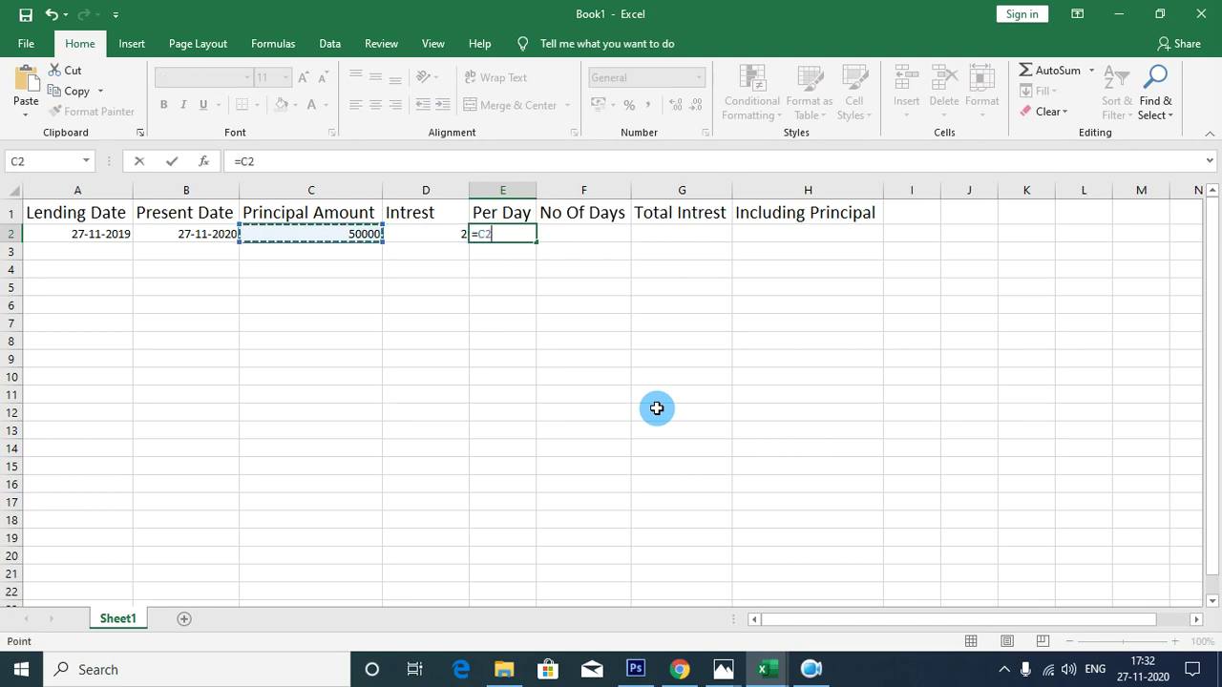
text(/)
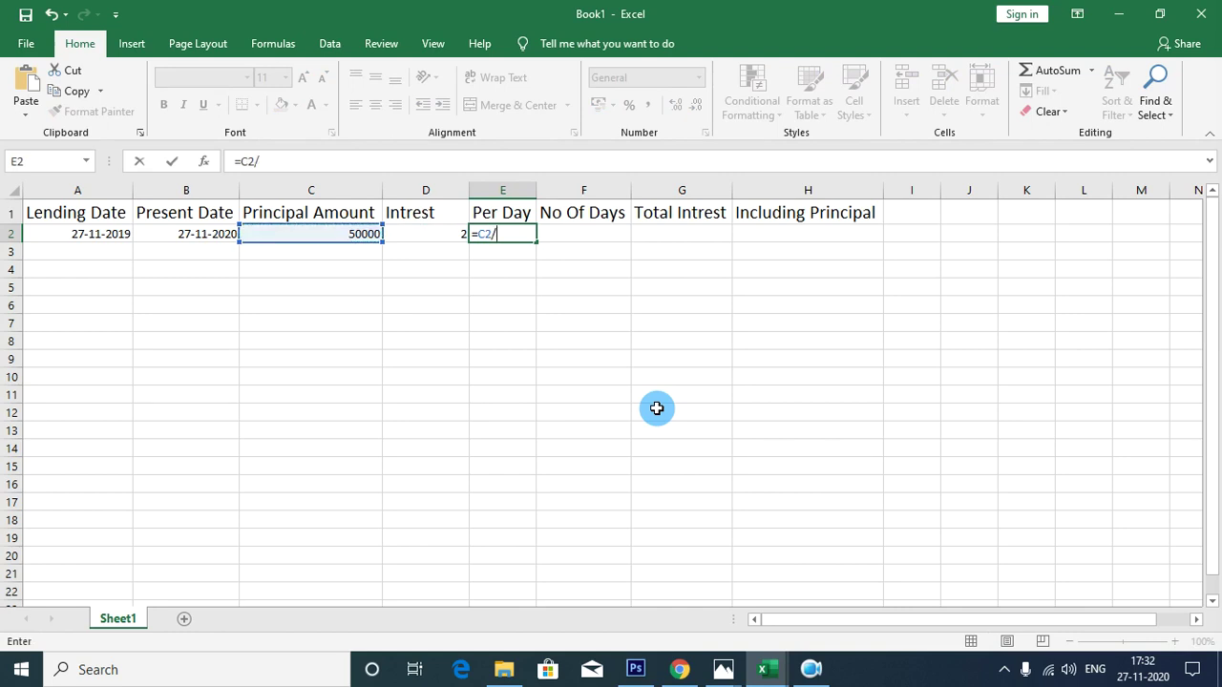
text(100*)
key(Left)
key(Return)
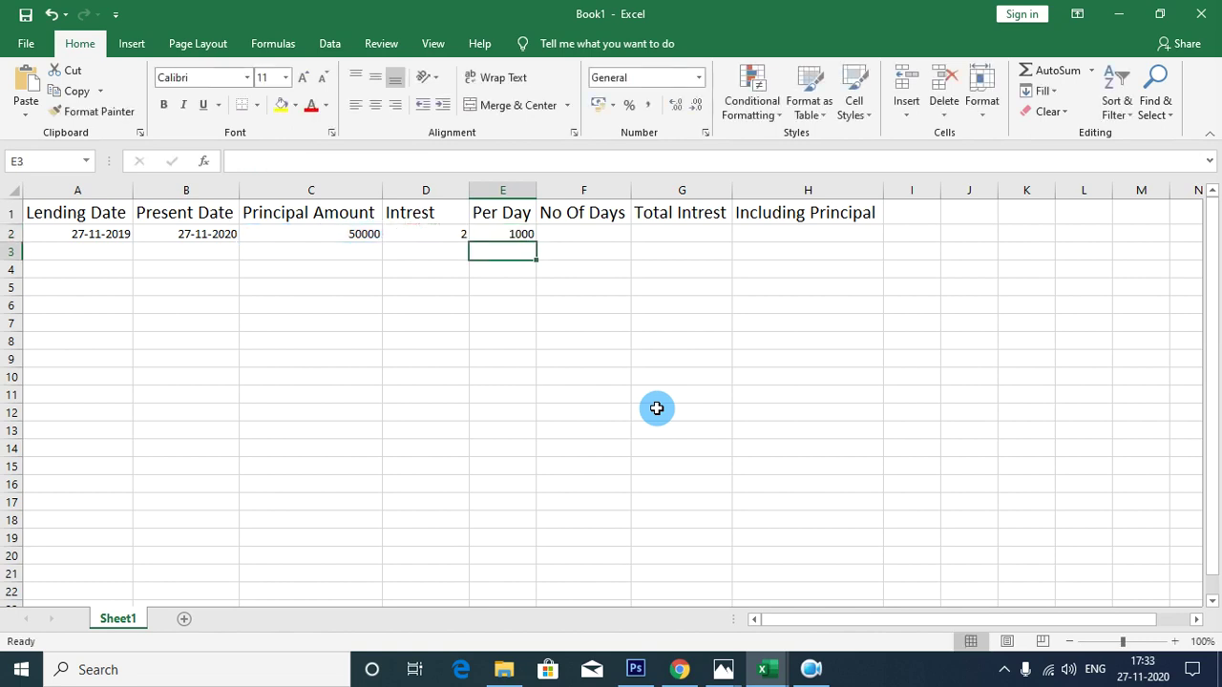
Step: Divide the Per Day formula in E2 by 30 so it reads =C2/100*D2/30
key(Up)
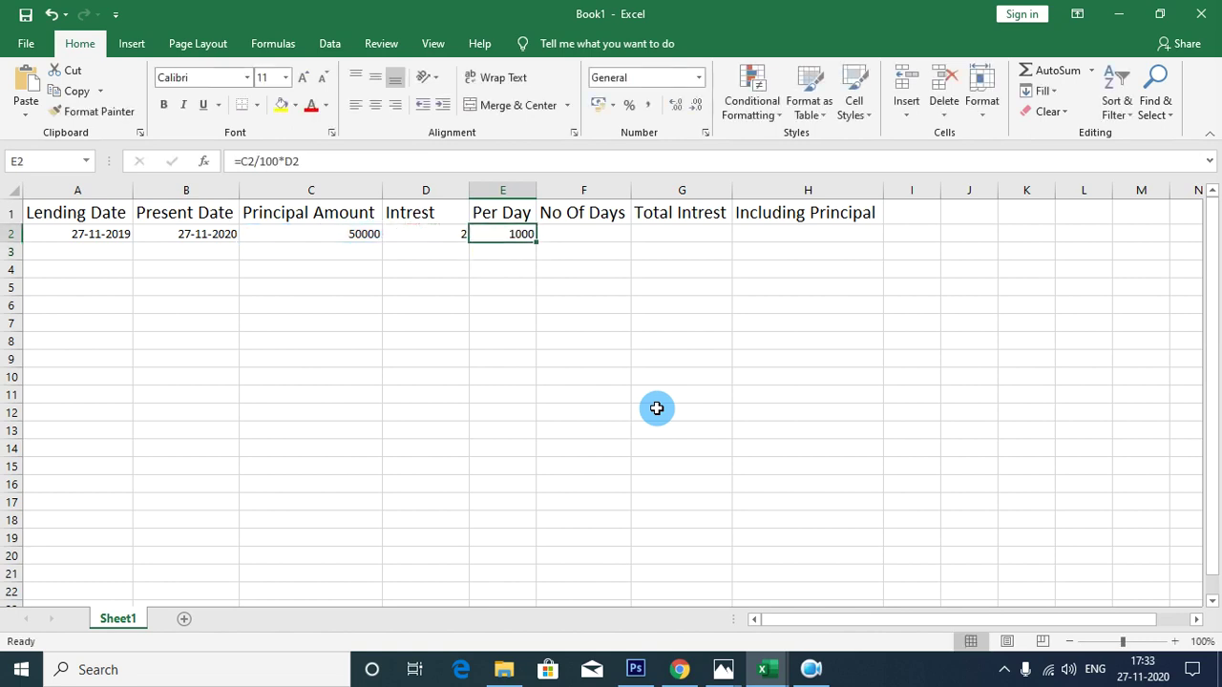
key(F2)
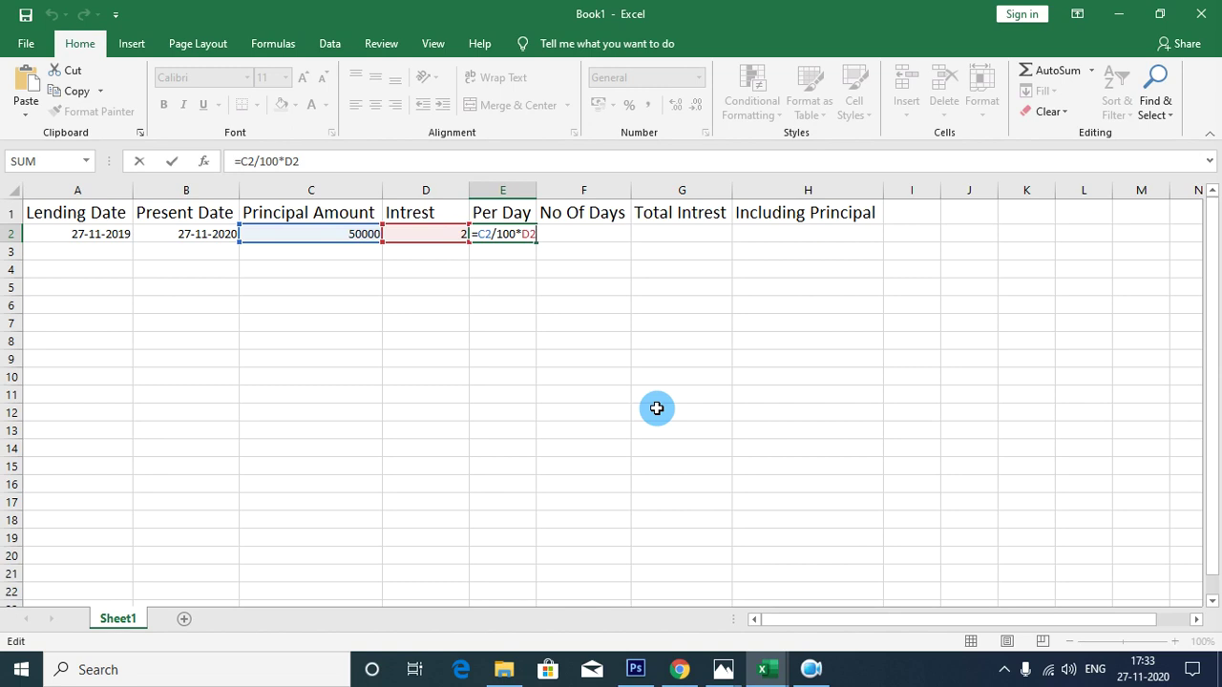
key(Return)
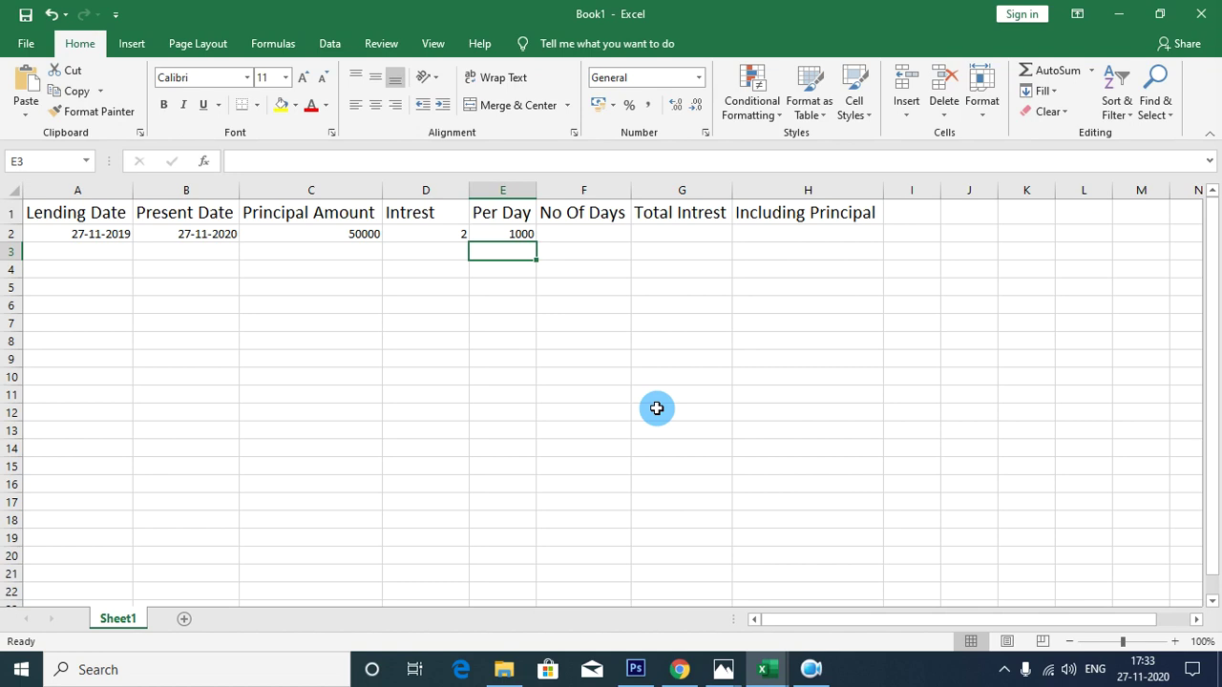
key(Up)
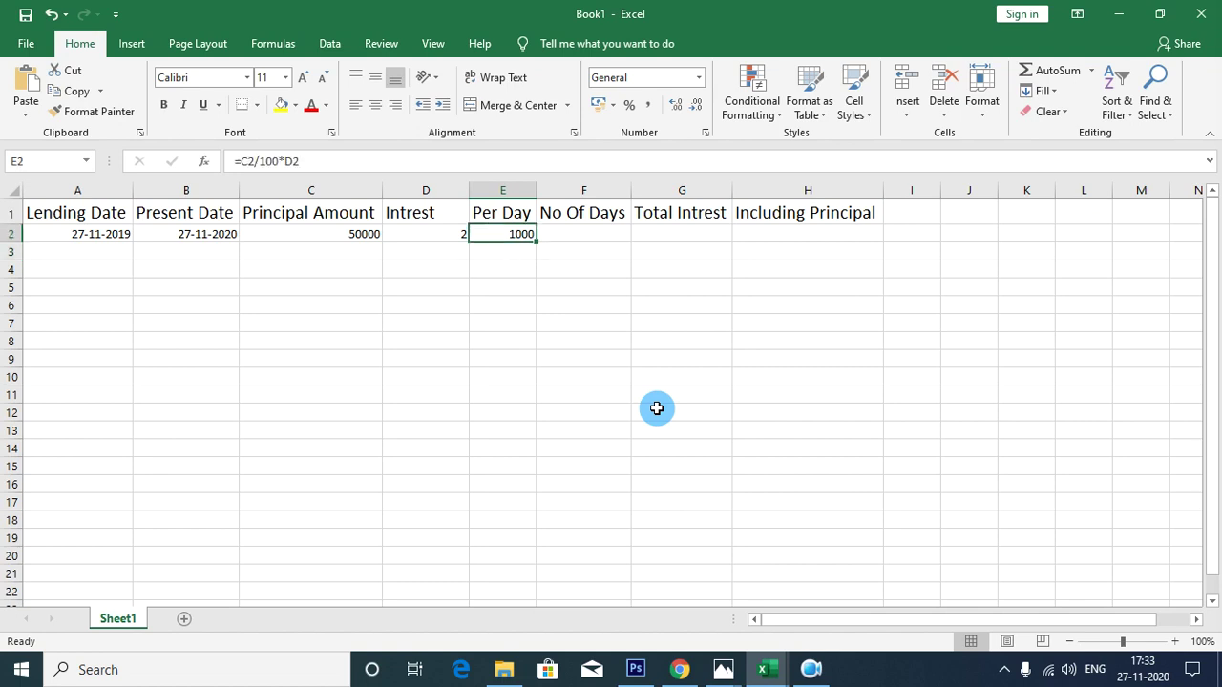
key(F2)
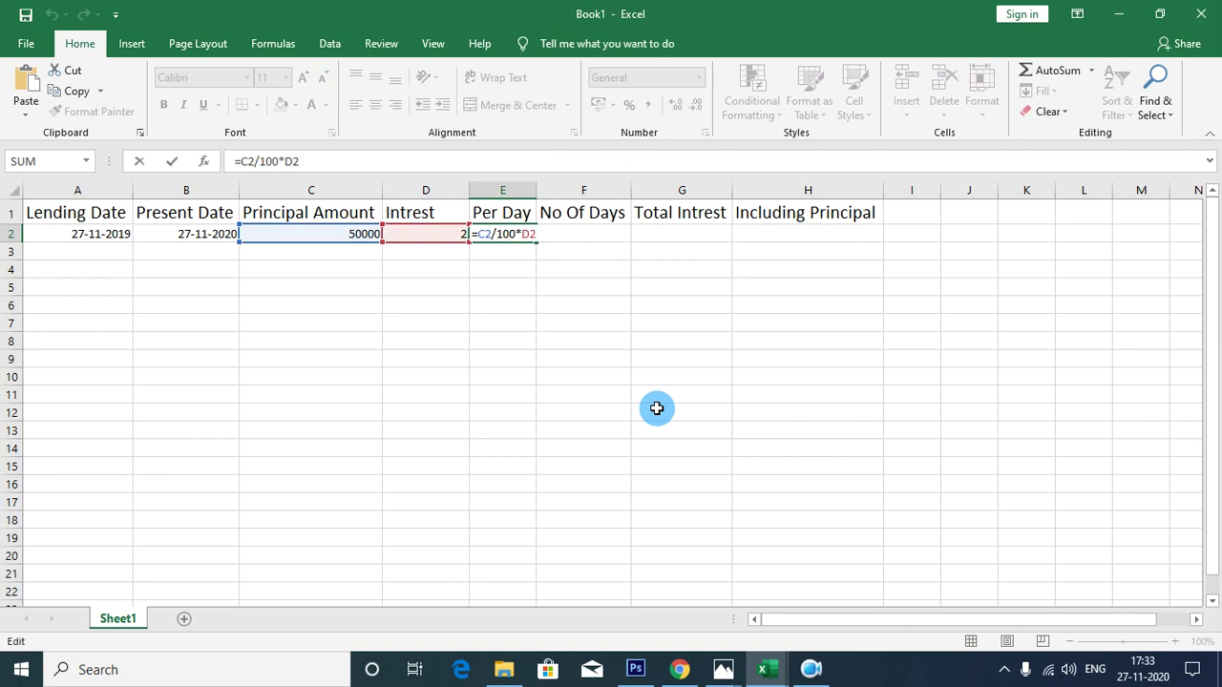
text(/30)
key(Return)
key(Up)
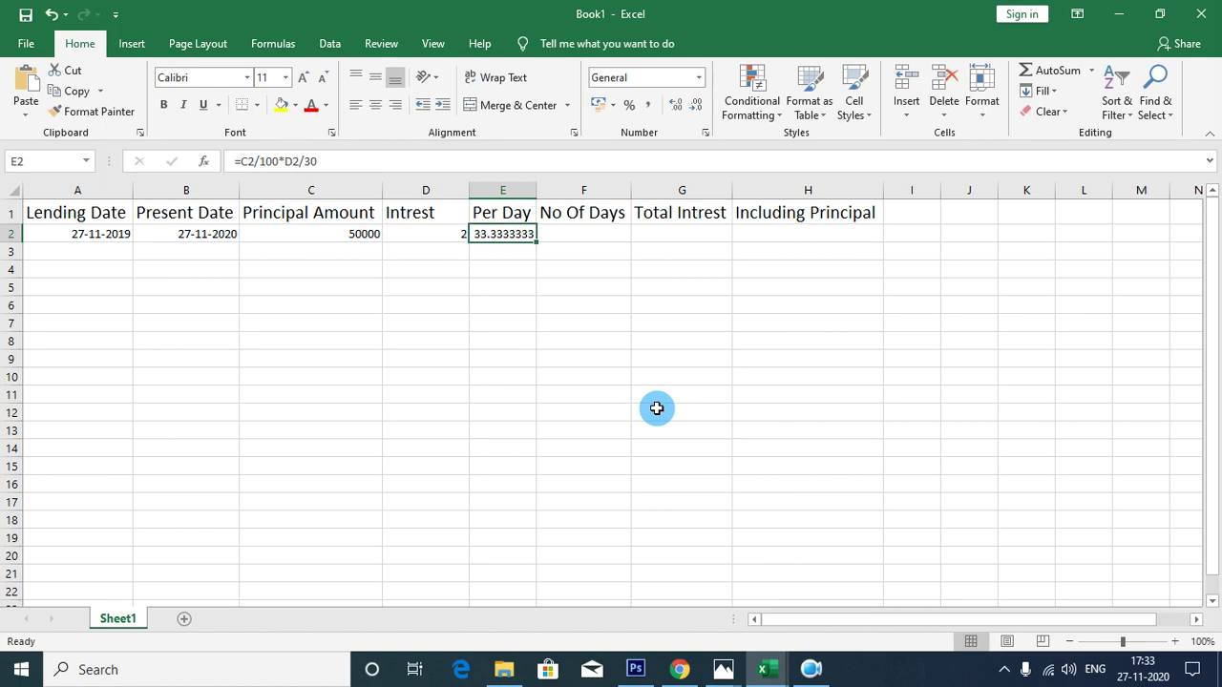
key(Left)
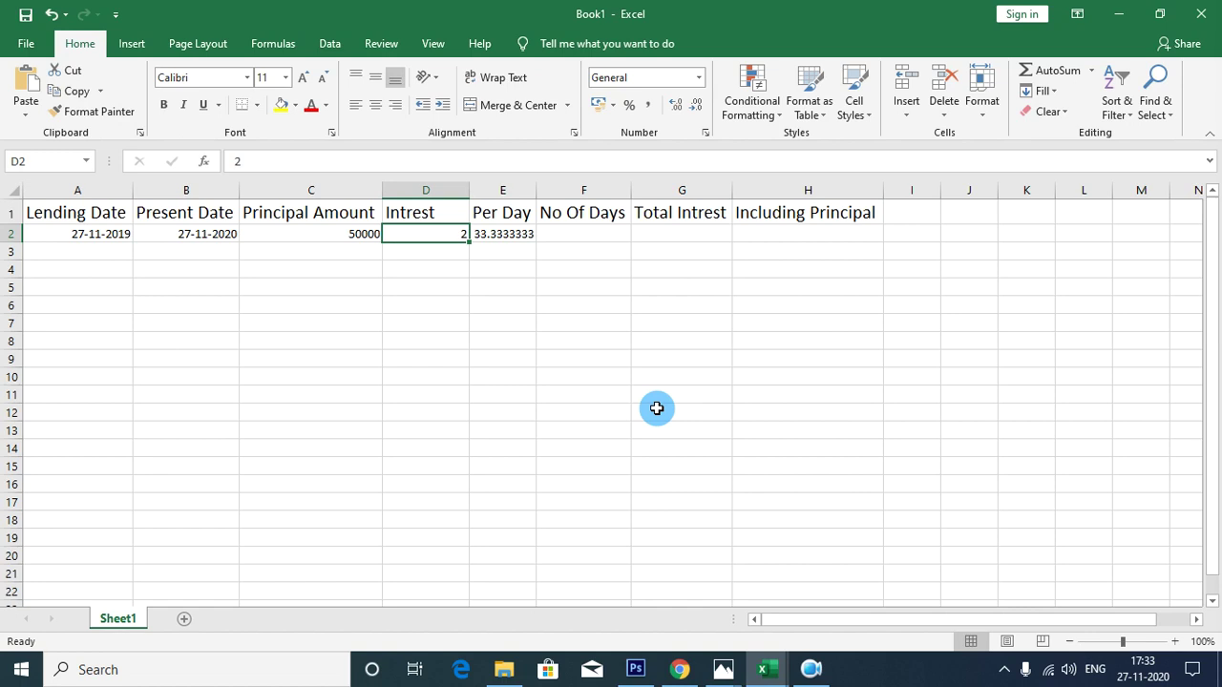
Step: Set the Intrest value in D2 to 5
text(5)
key(Return)
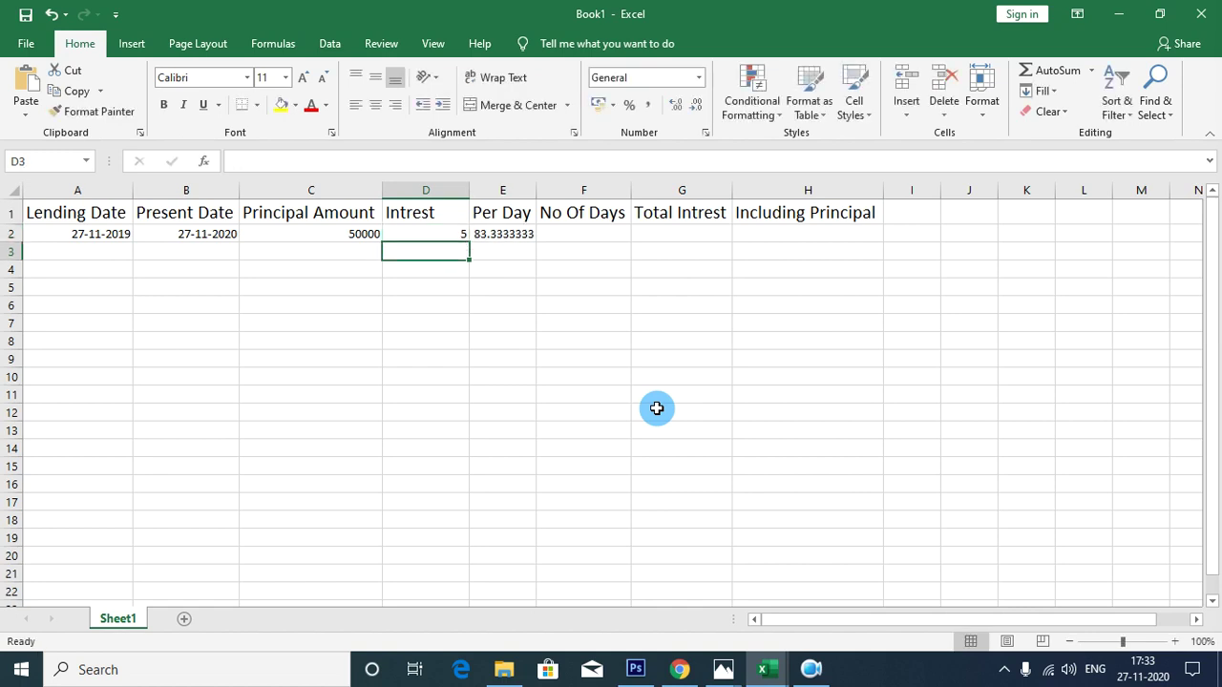
key(Up)
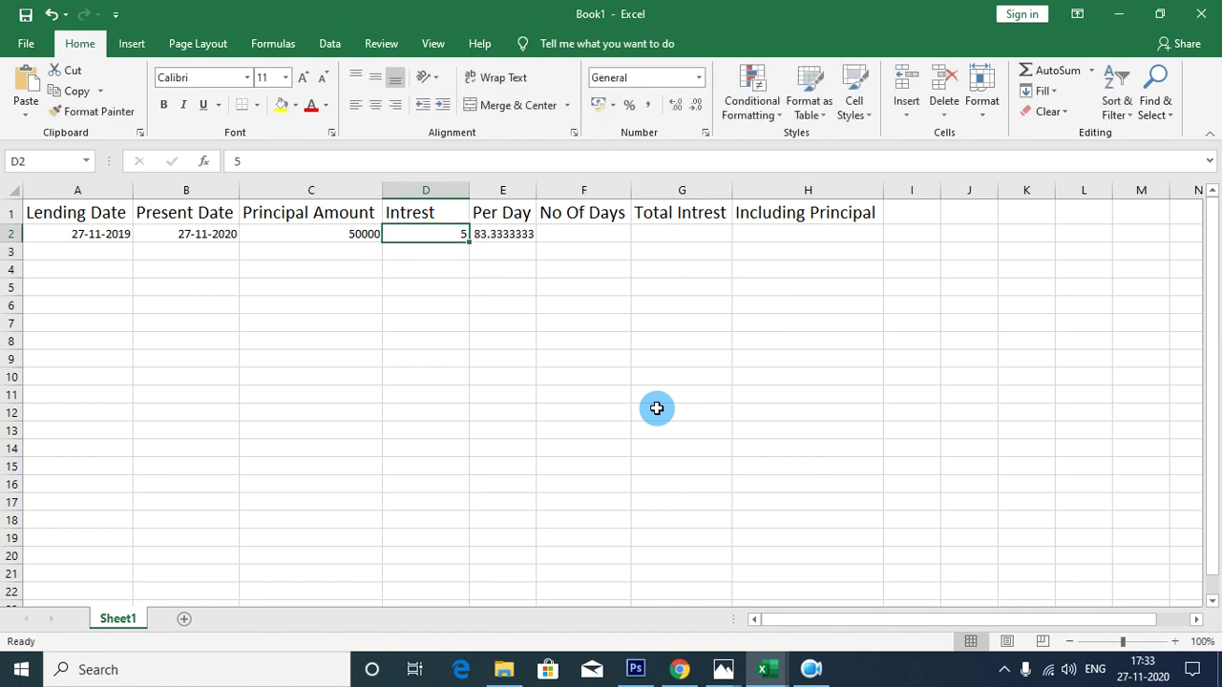
Step: Reduce the Per Day value in E2 to two decimal places
key(Right)
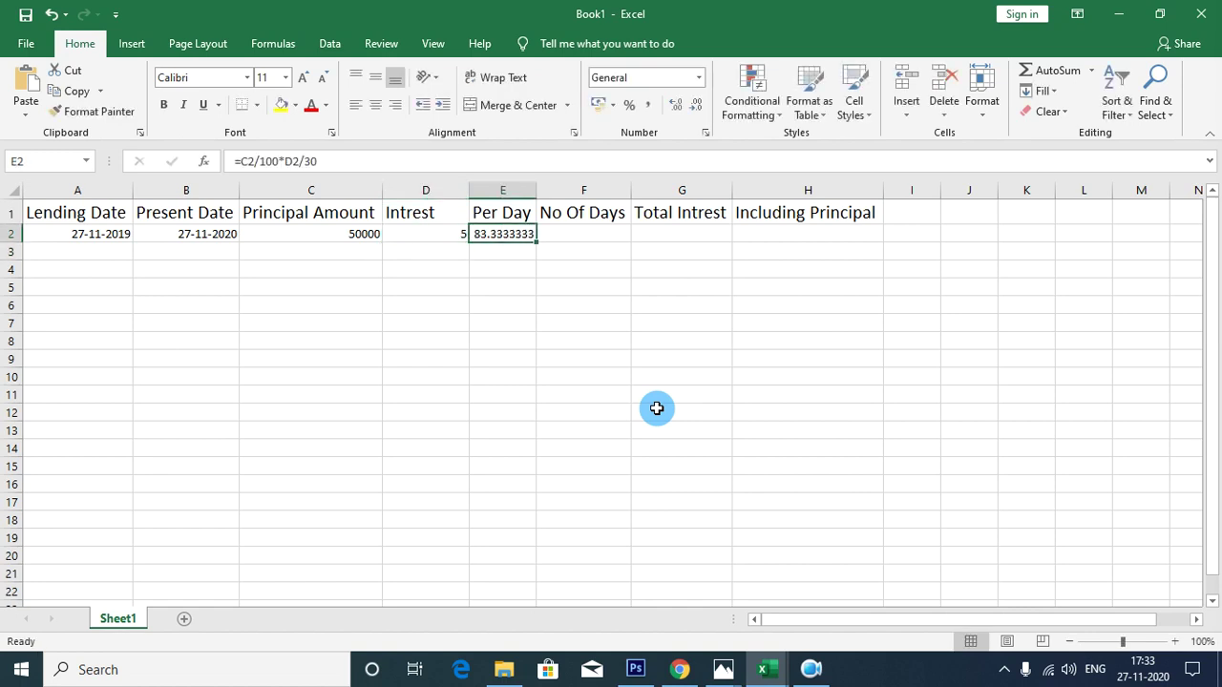
click(680, 110)
click(697, 103)
click(698, 103)
click(698, 103)
click(700, 105)
click(699, 105)
click(699, 105)
Step: Fill the Per Day formula from E2 down to E13
click(601, 229)
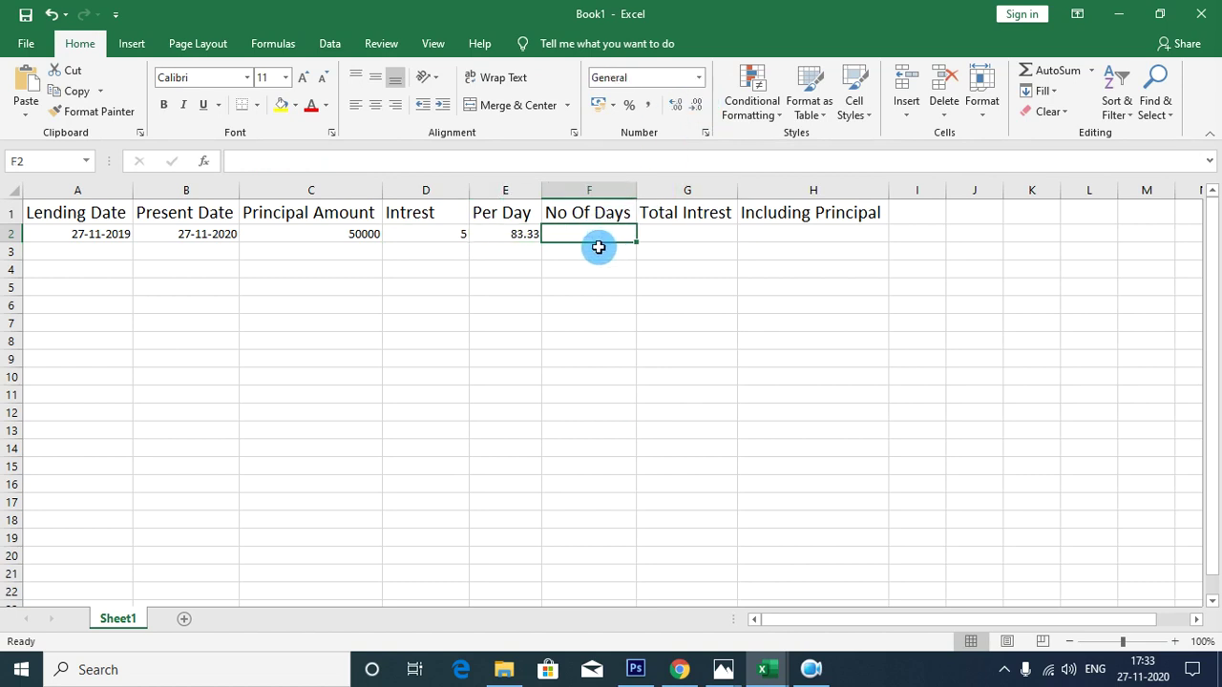
click(516, 236)
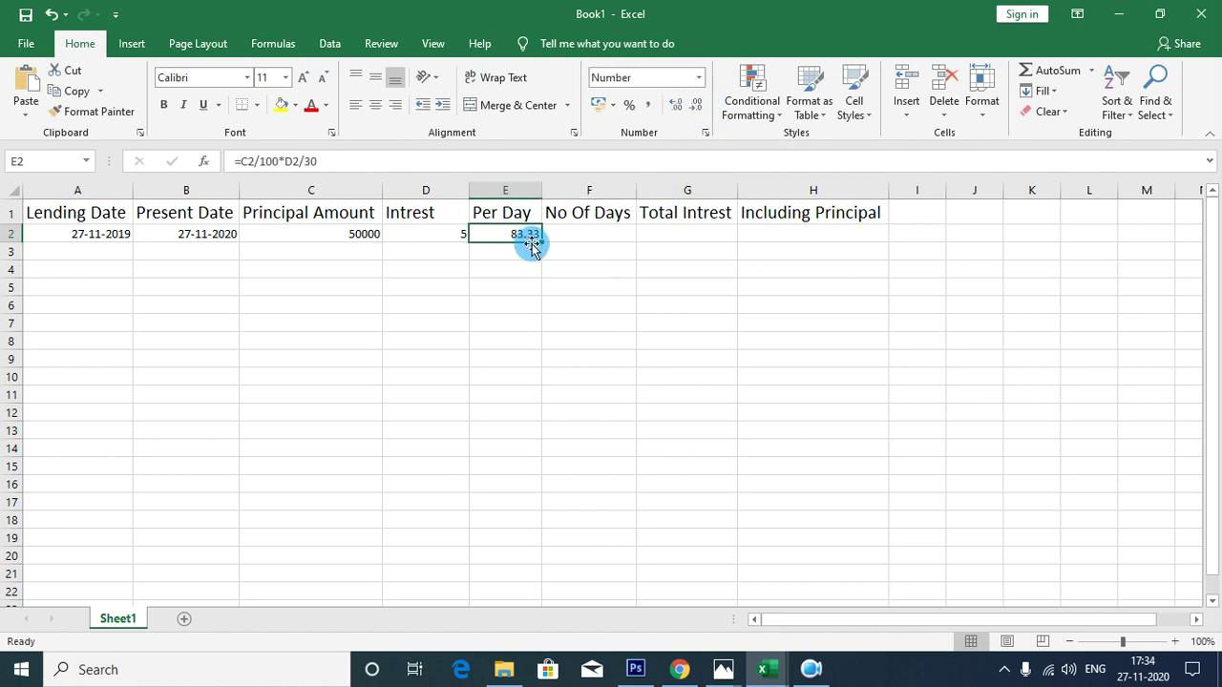
drag(542, 241, 541, 441)
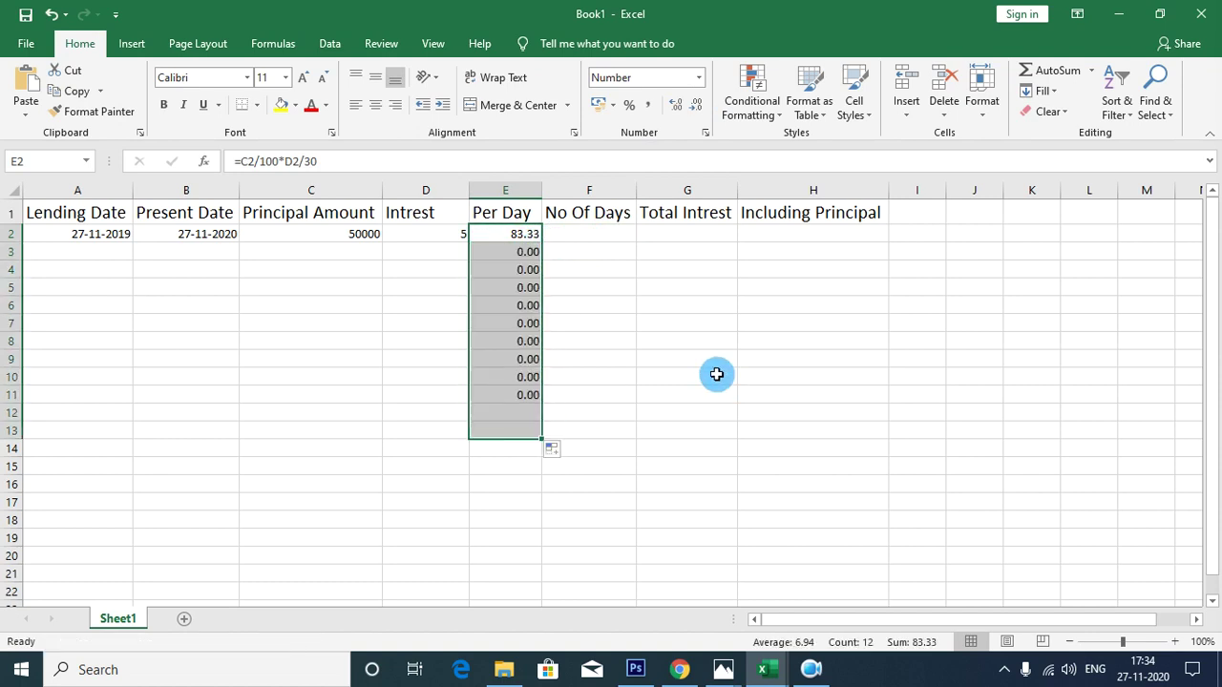
Step: Enter the lending date 10-09-2020 in A3 and fill the Present Date formula from B2 down to B13
click(104, 250)
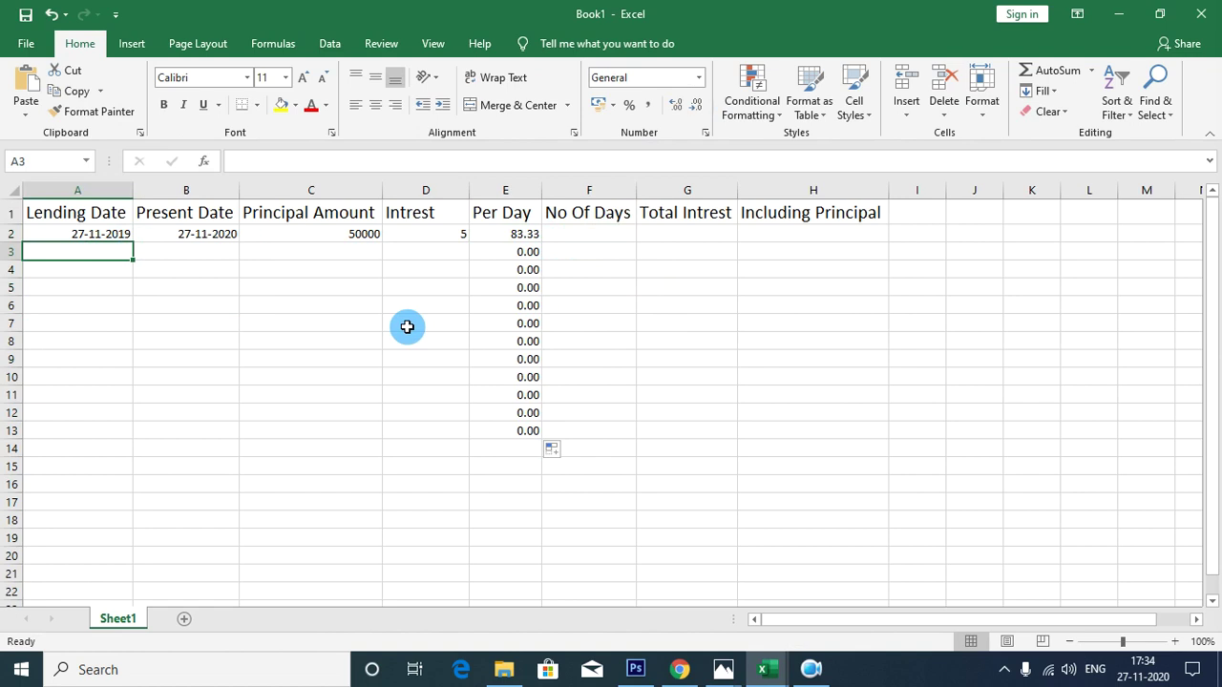
text(10-)
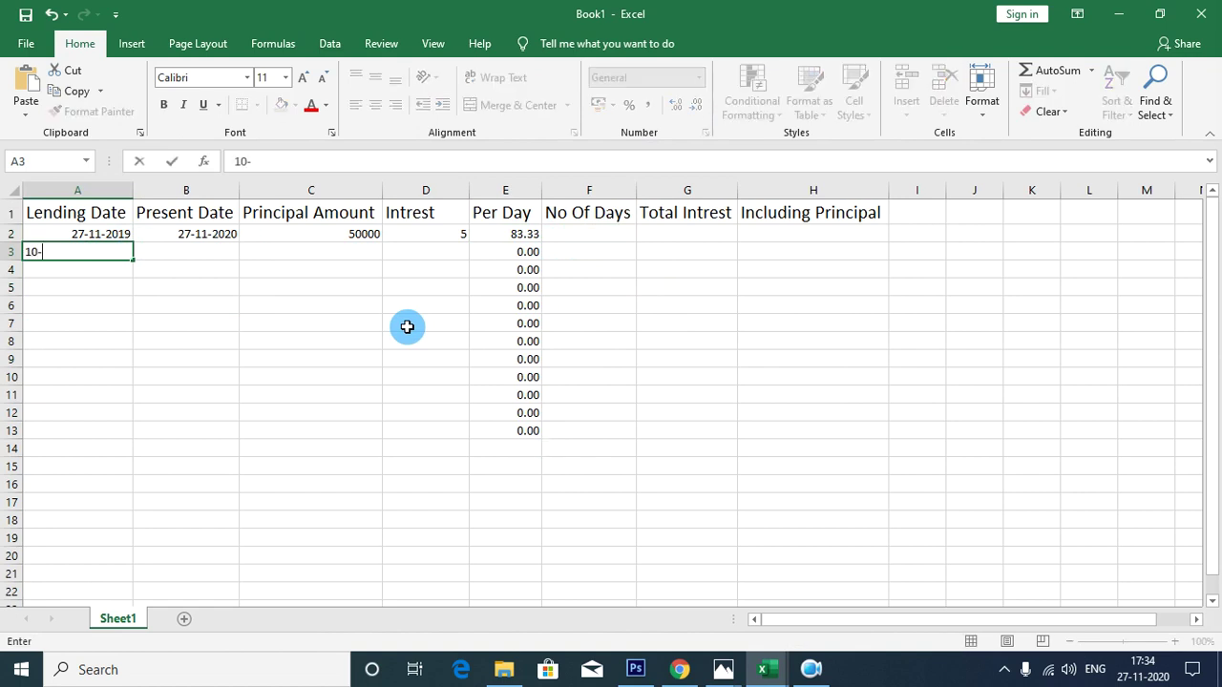
text(09-2020)
key(Tab)
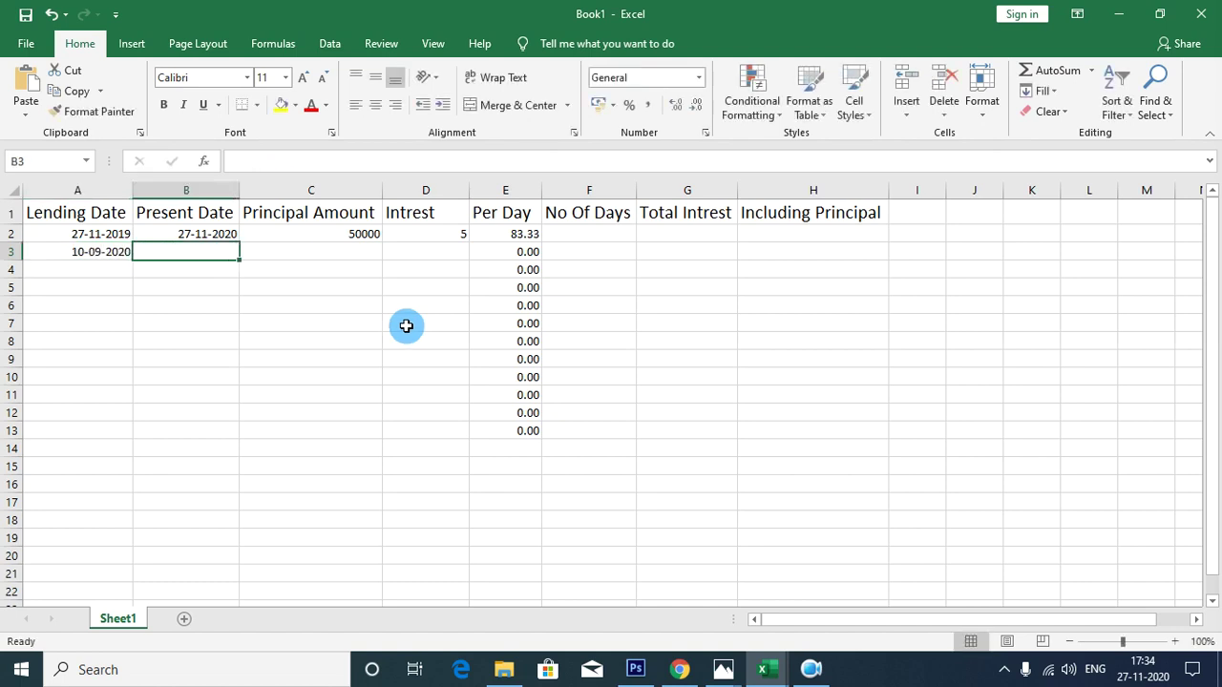
click(226, 233)
drag(239, 241, 258, 445)
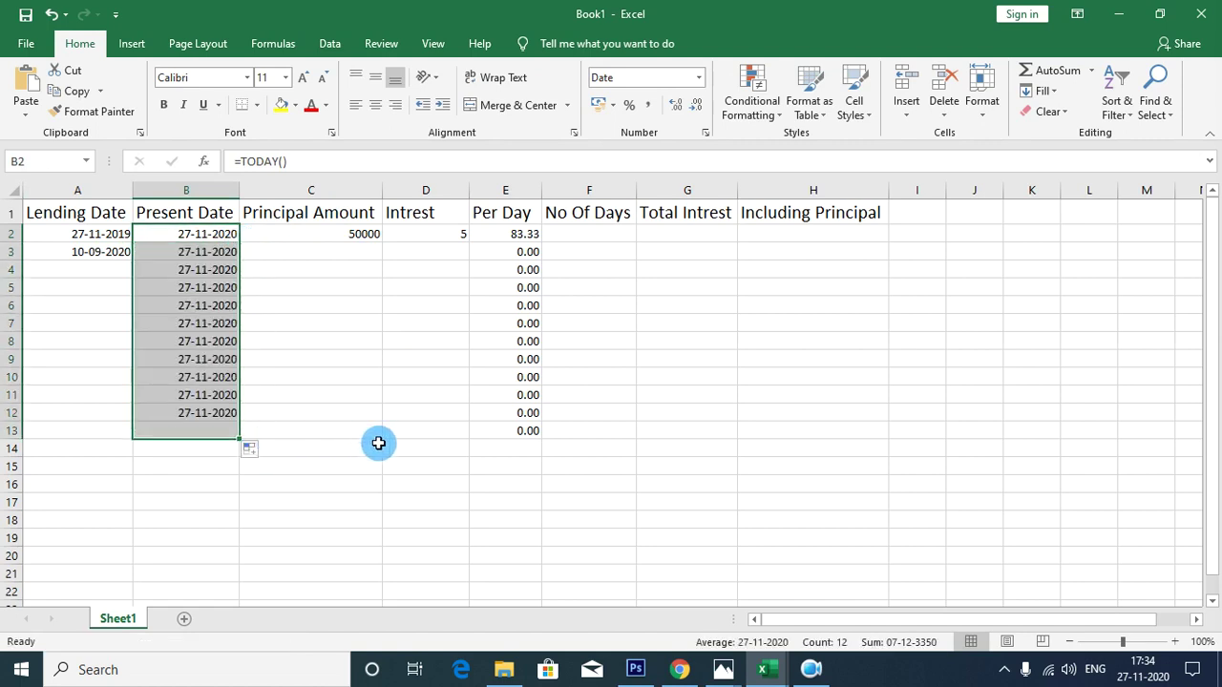
Step: Enter a principal amount of 10000 in C3 and an interest value of 5 in D3
click(340, 250)
text(10000)
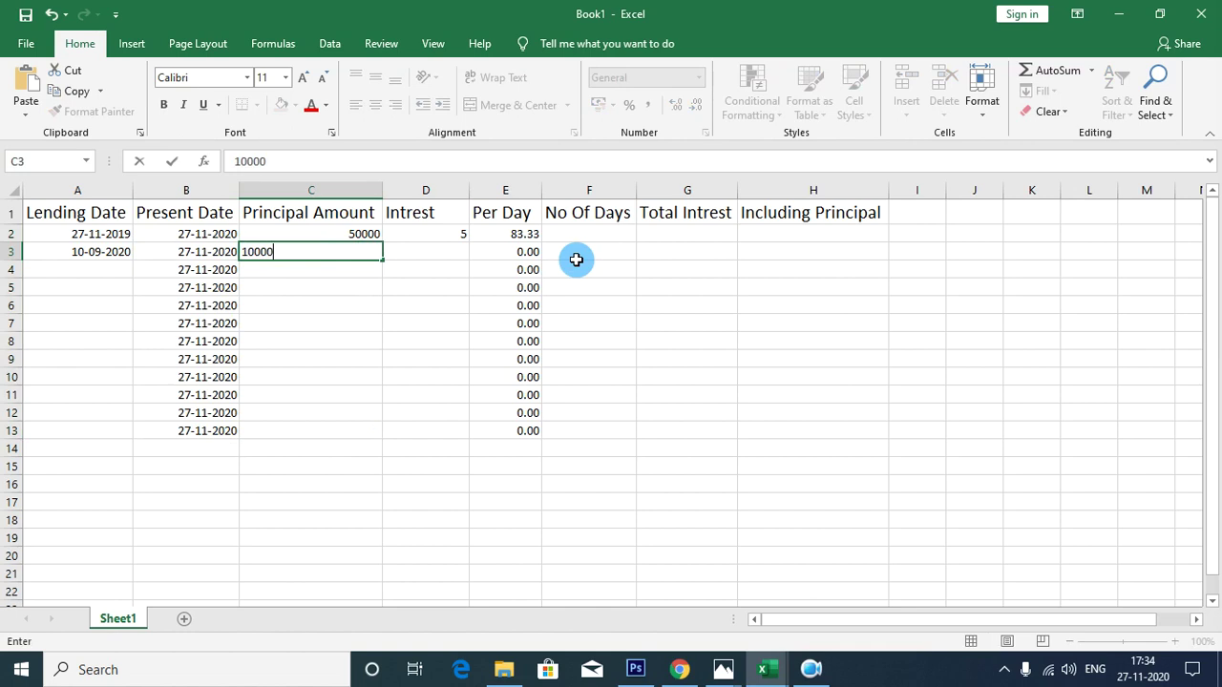
key(Tab)
text(5)
key(Return)
key(Up)
key(Right)
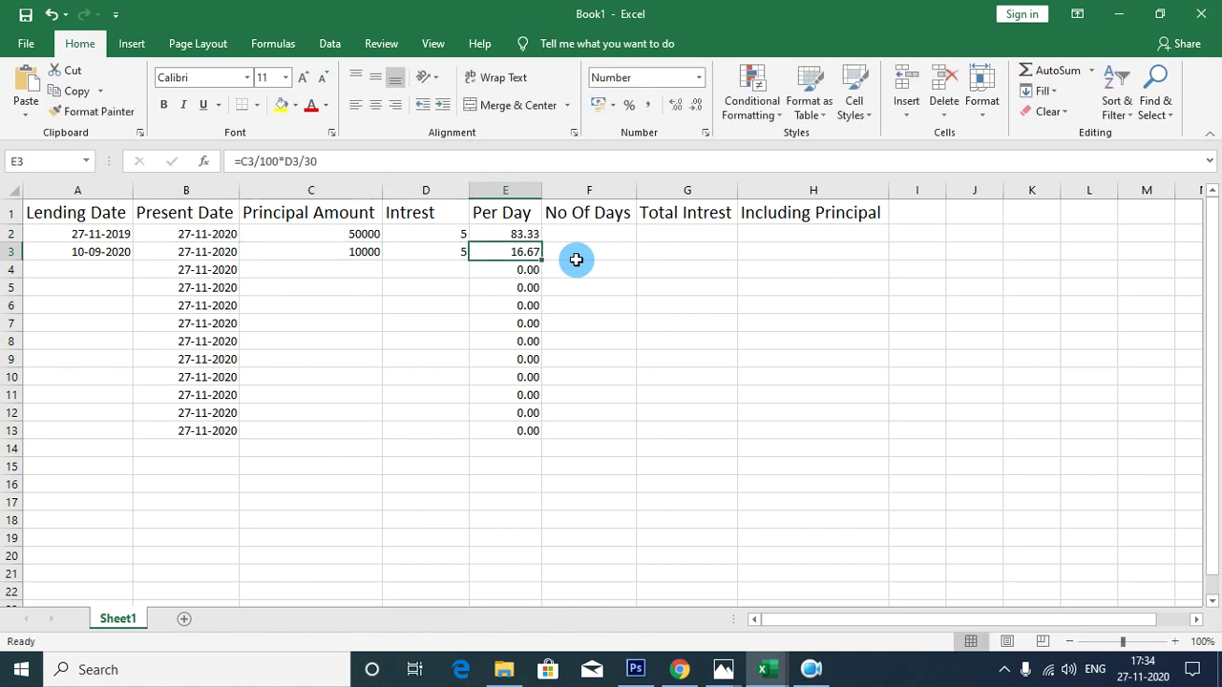
Step: Enter the formula =B2-A2 in the No Of Days cell F2
click(586, 233)
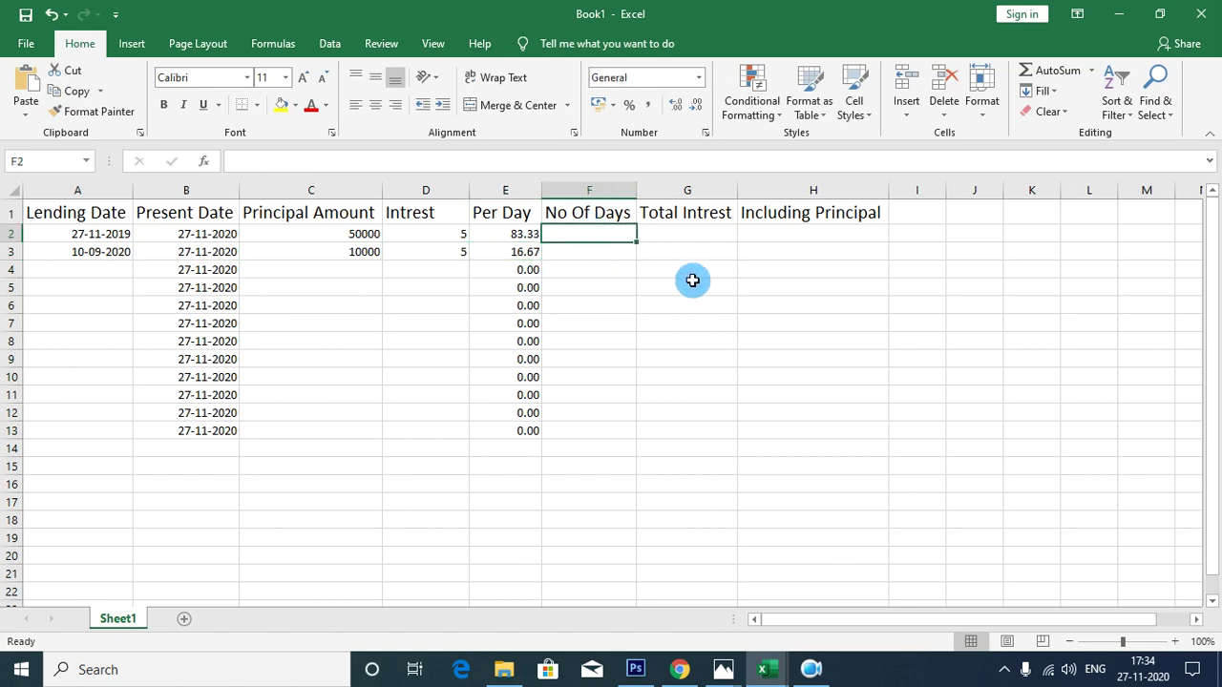
text(=)
key(Left)
key(Left)
key(Left)
key(Left)
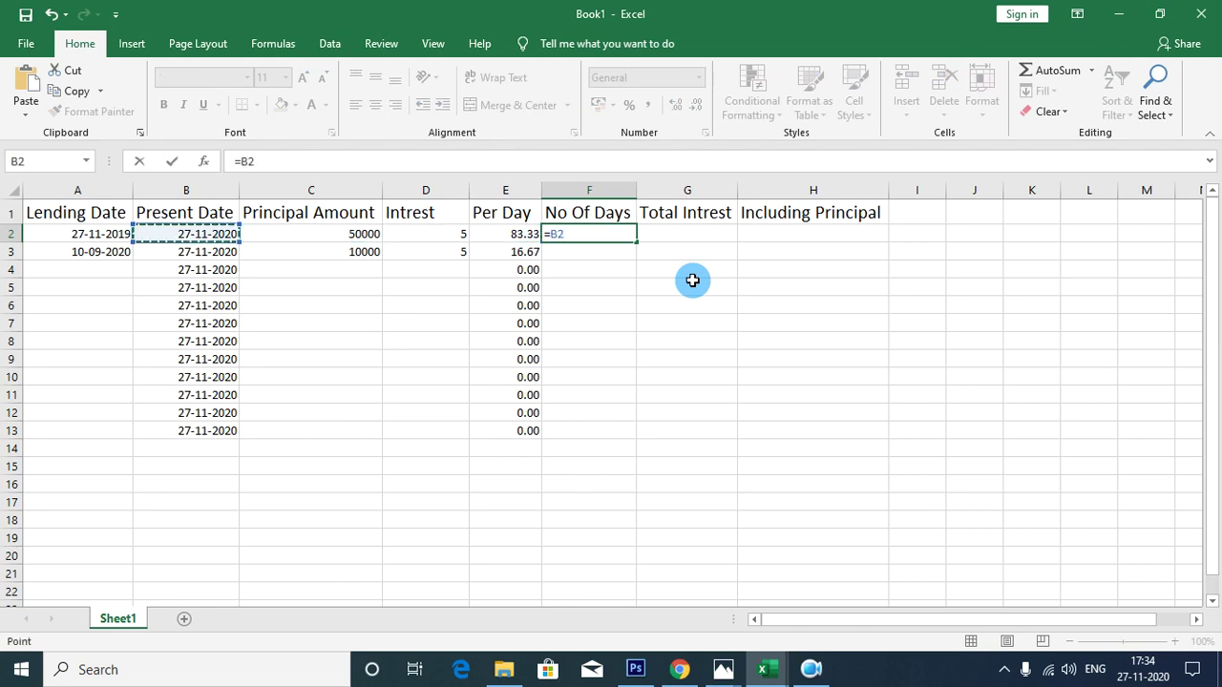
text(-)
key(Left)
key(Left)
key(Left)
key(Left)
key(Left)
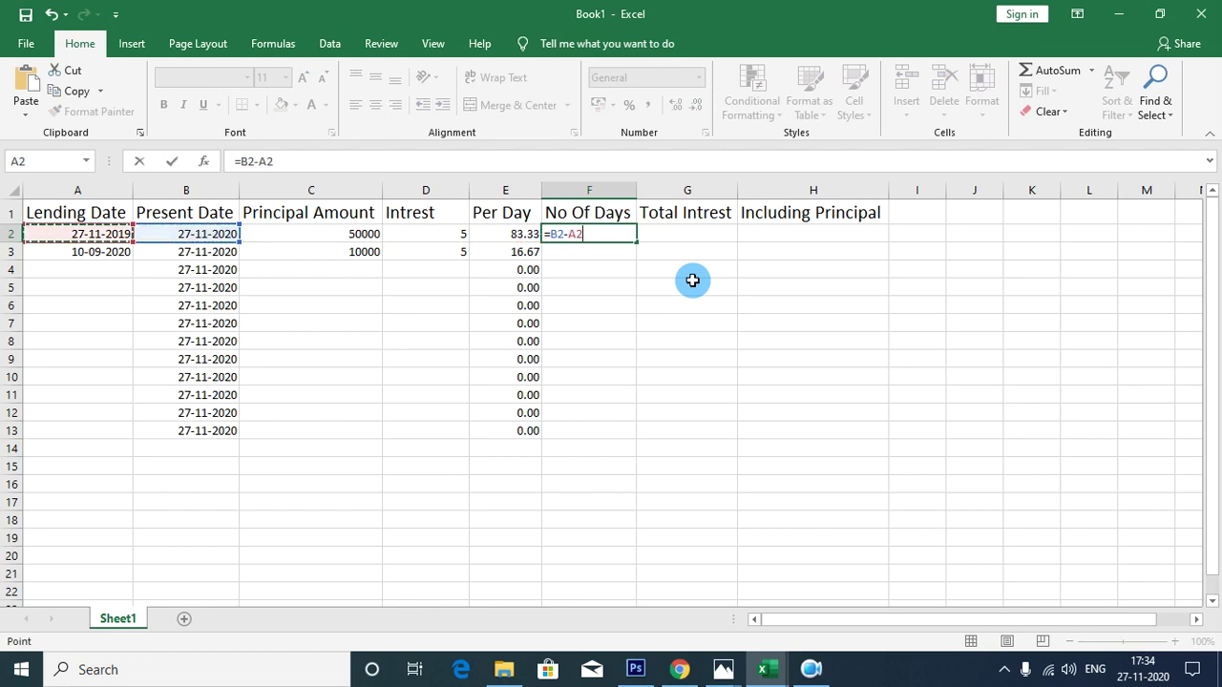
key(Return)
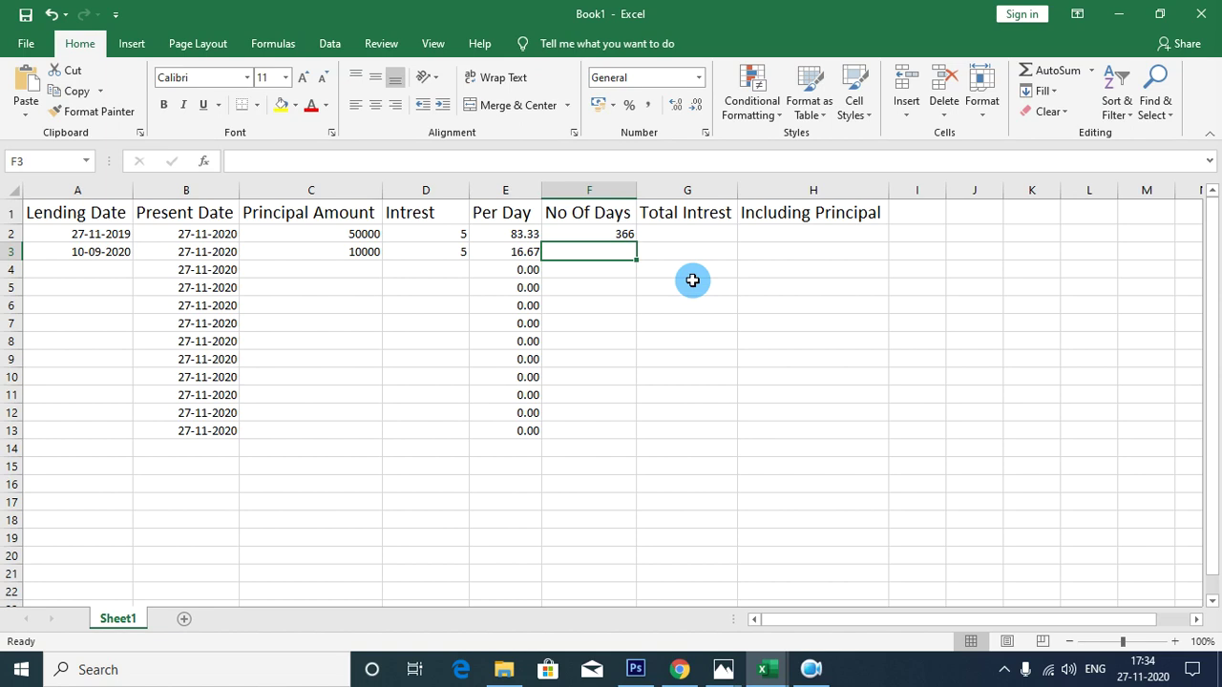
Step: Add 1 to the No Of Days formula in F2 so it reads =B2-A2+1
key(Up)
key(Left)
key(Left)
key(Left)
key(Left)
key(Left)
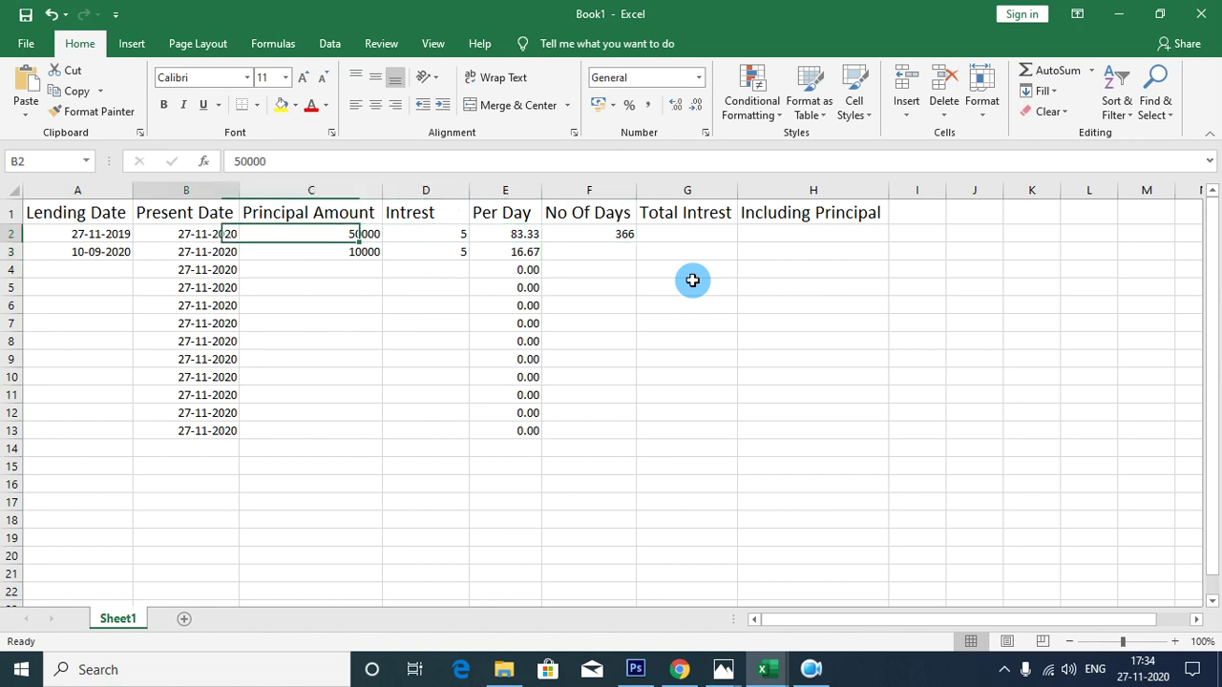
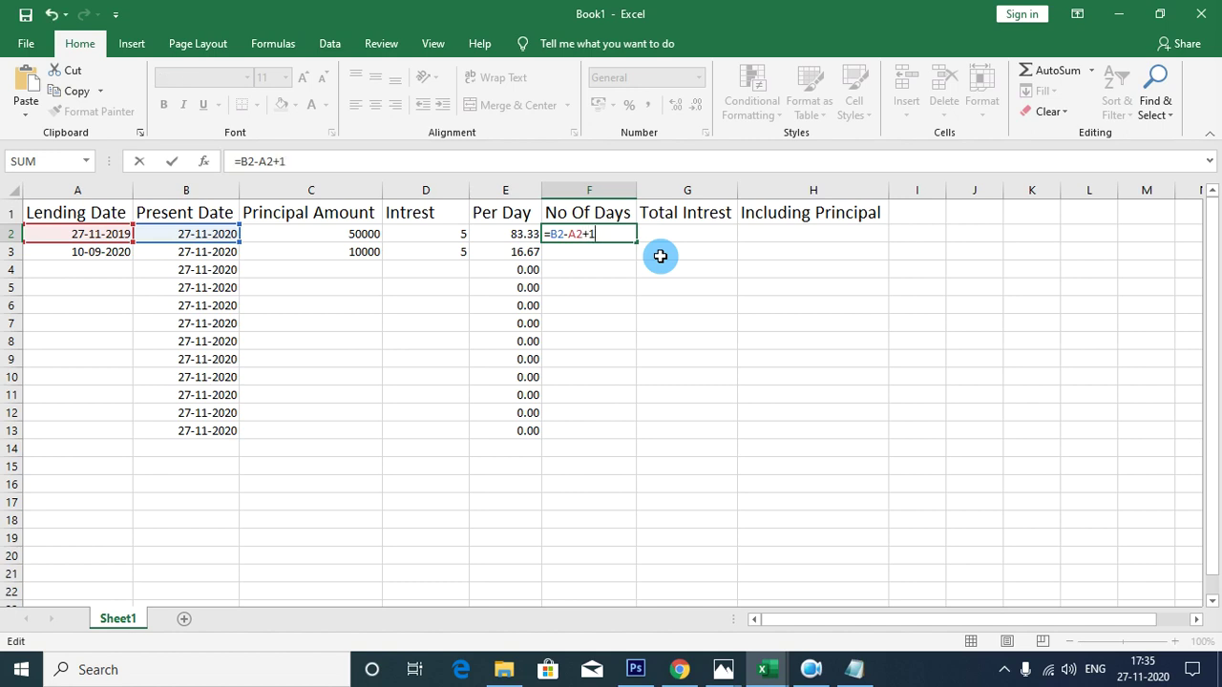
key(Return)
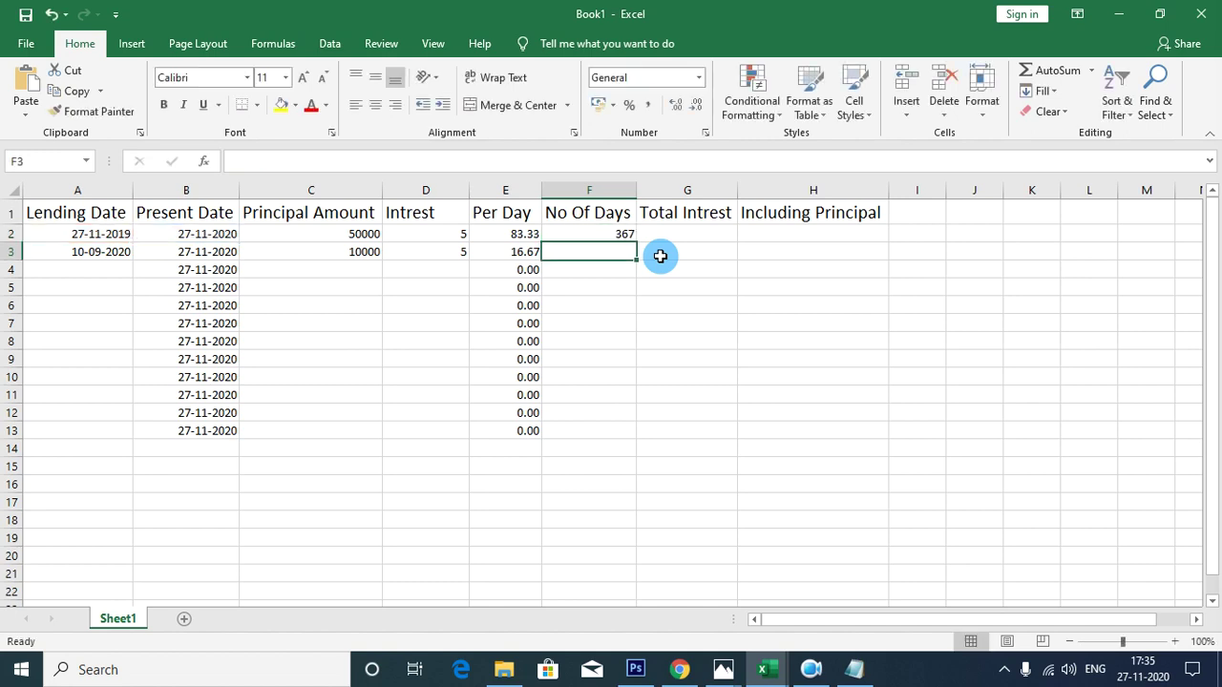
key(Up)
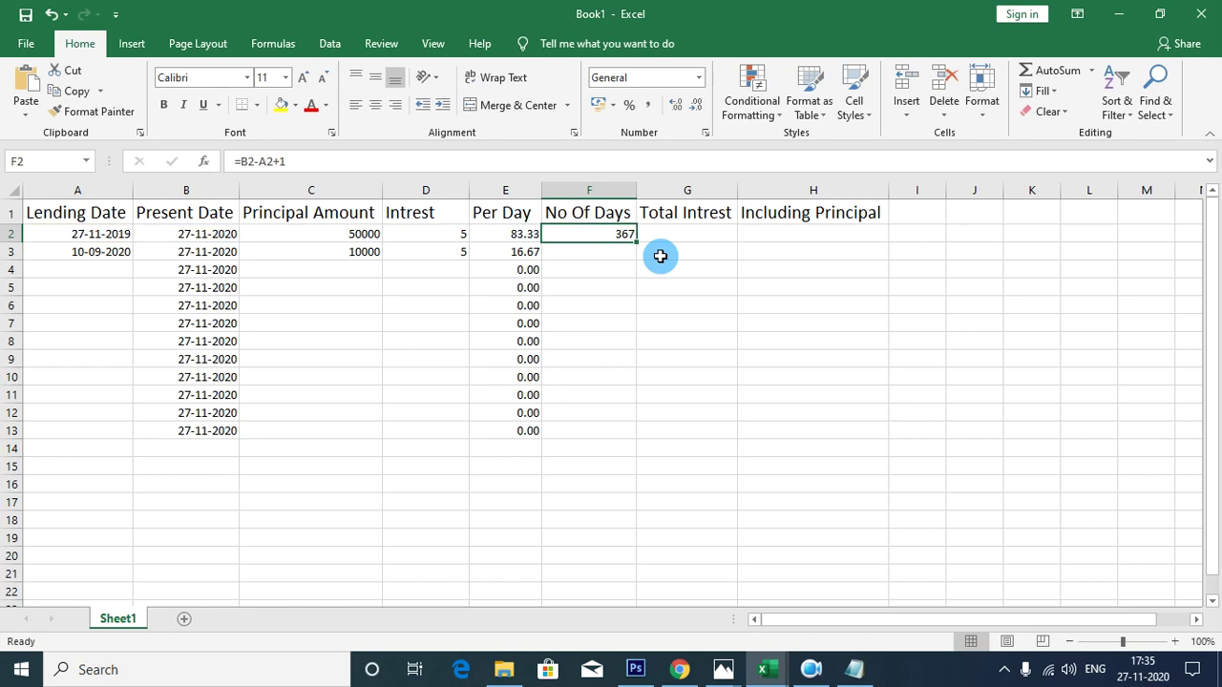
Step: Switch to Notepad, copy the prepared formula =IF(NOT(OR(ISBLANK(B2),ISBLANK(A2))),B2-A2+1,"") and return to the workbook
click(852, 669)
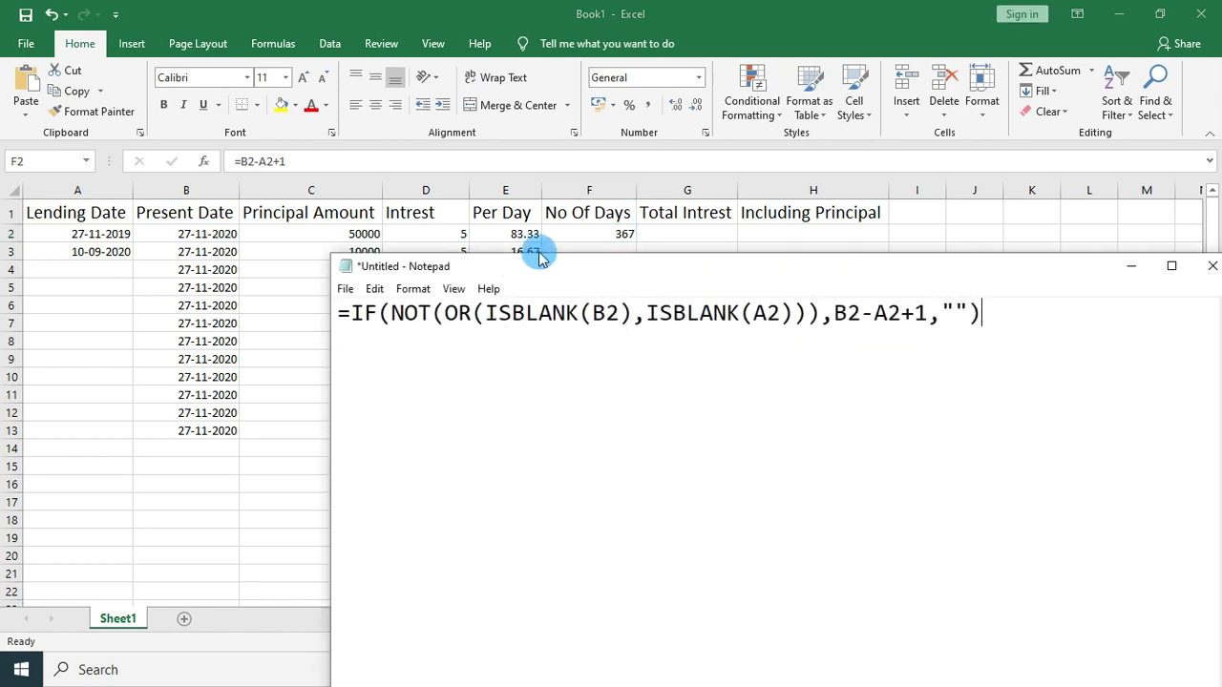
drag(1009, 308, 341, 319)
click(741, 422)
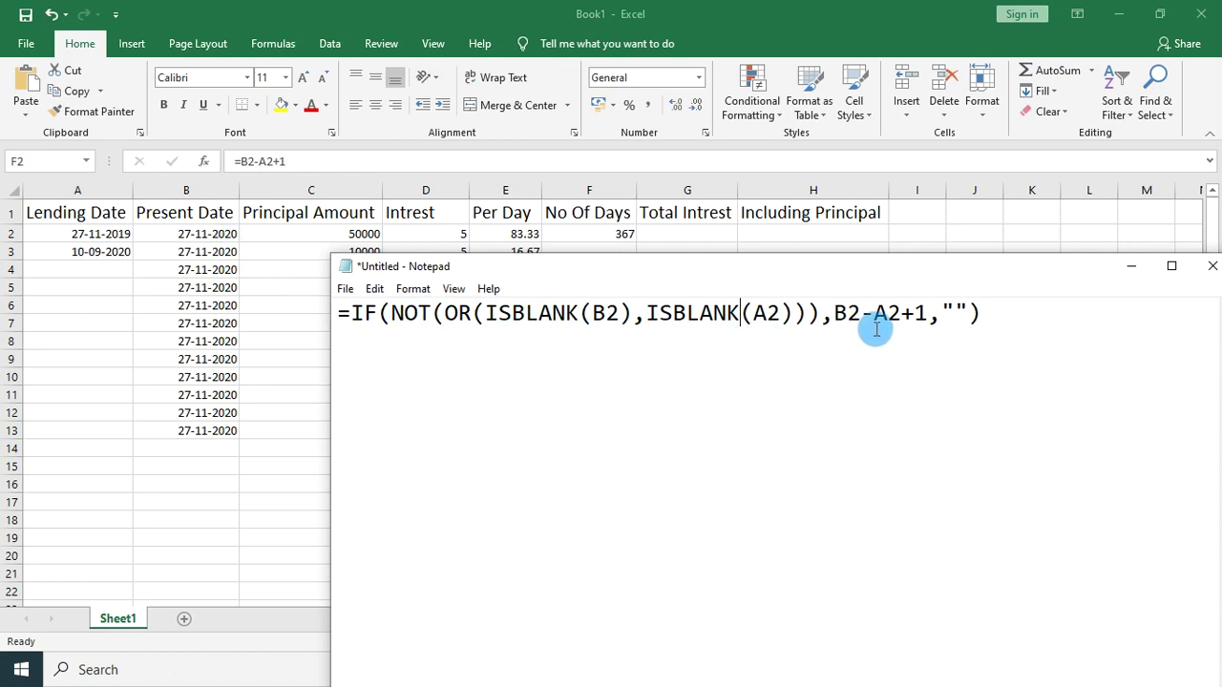
drag(834, 314, 928, 314)
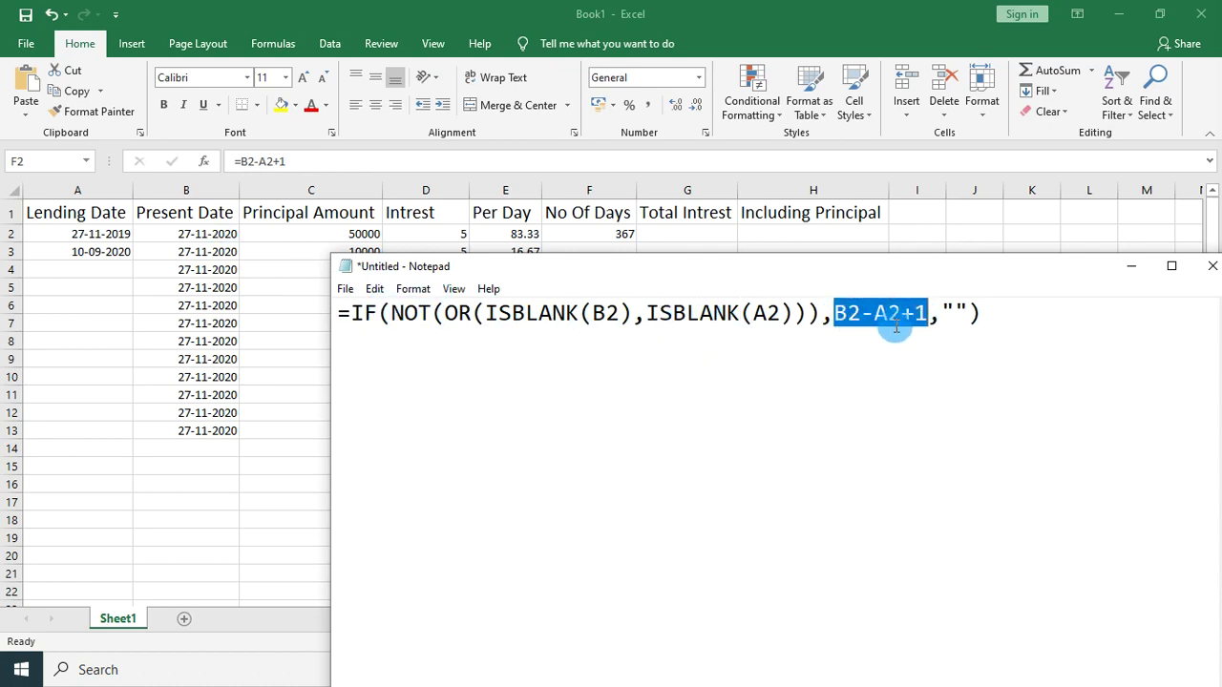
drag(1003, 315, 308, 302)
key(ctrl+c)
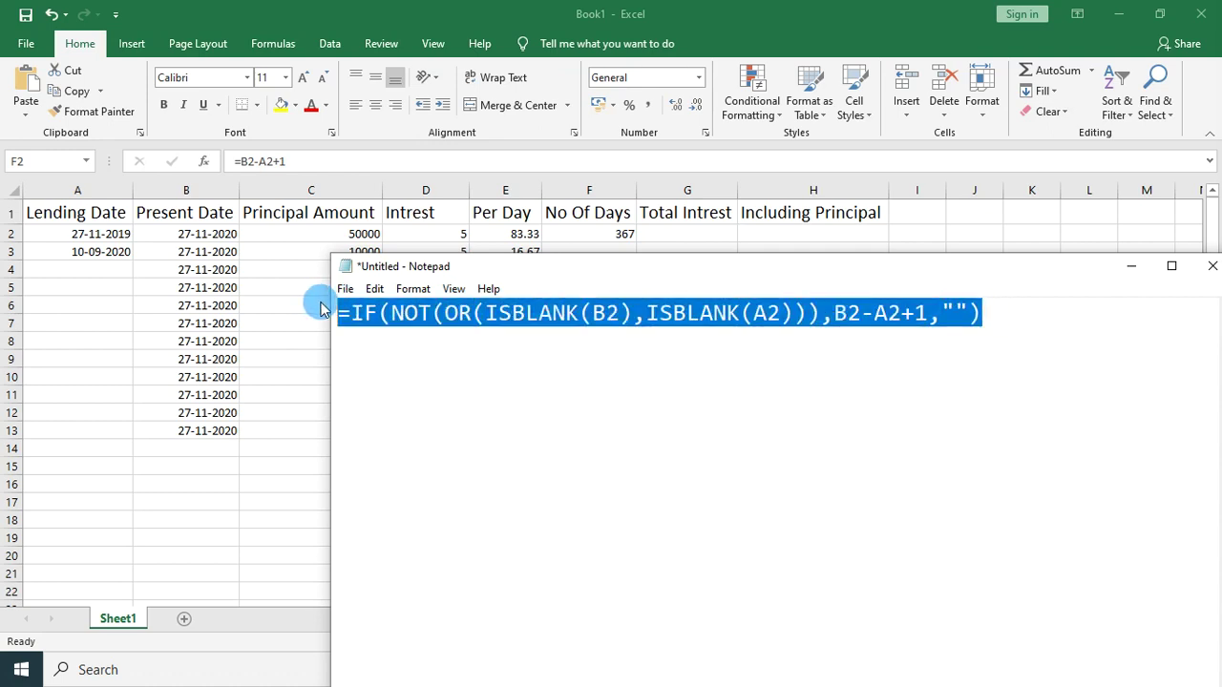
click(1130, 272)
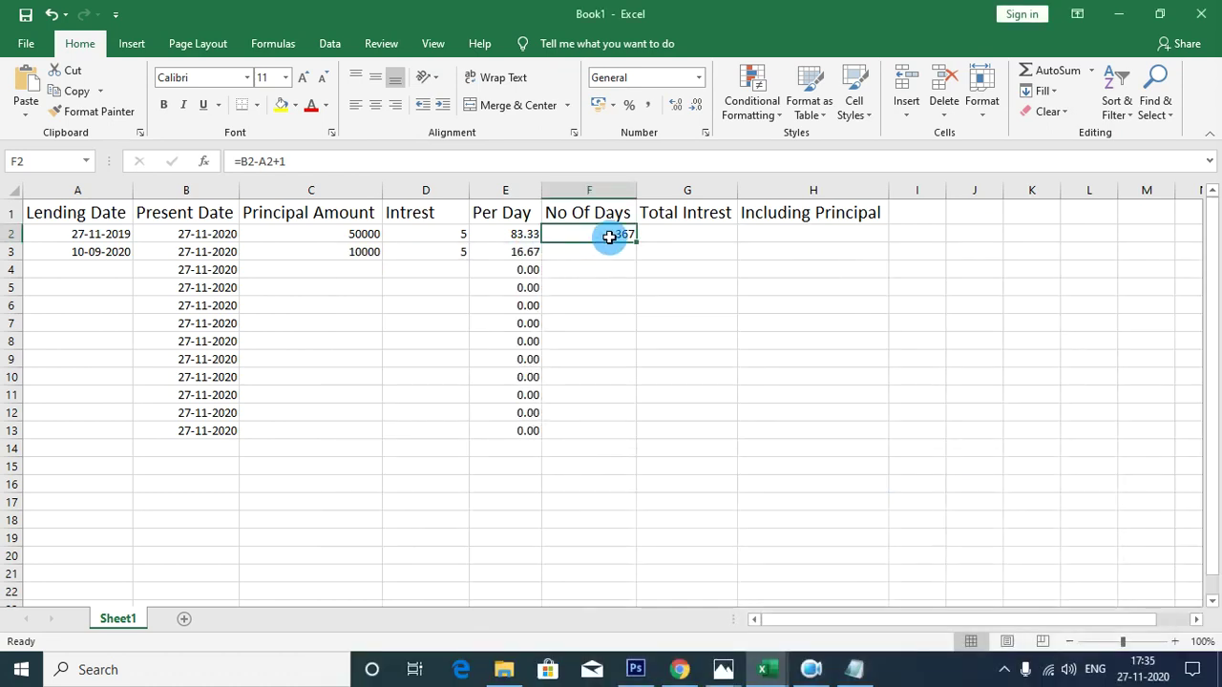
Step: Replace the No Of Days formula in F2 with the copied =IF(NOT(OR(ISBLANK(B2),ISBLANK(A2))),B2-A2+1,"")
double_click(610, 238)
key(BackSpace)
key(BackSpace)
key(BackSpace)
key(BackSpace)
key(BackSpace)
key(BackSpace)
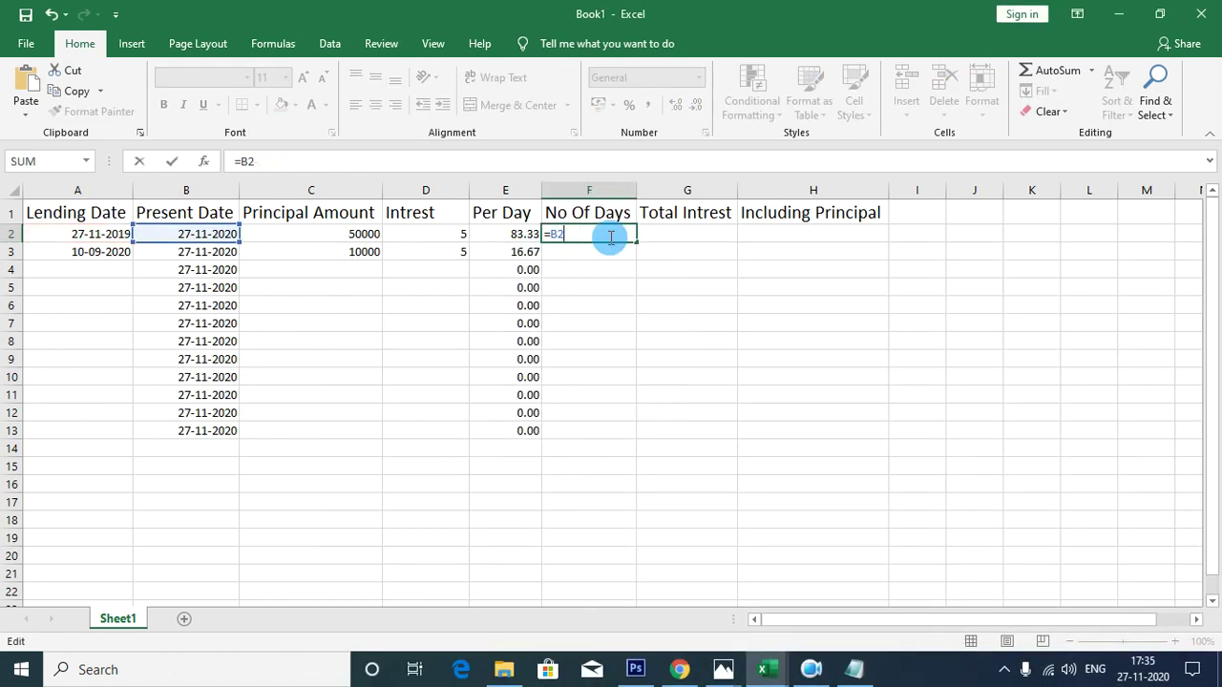
key(ctrl+v)
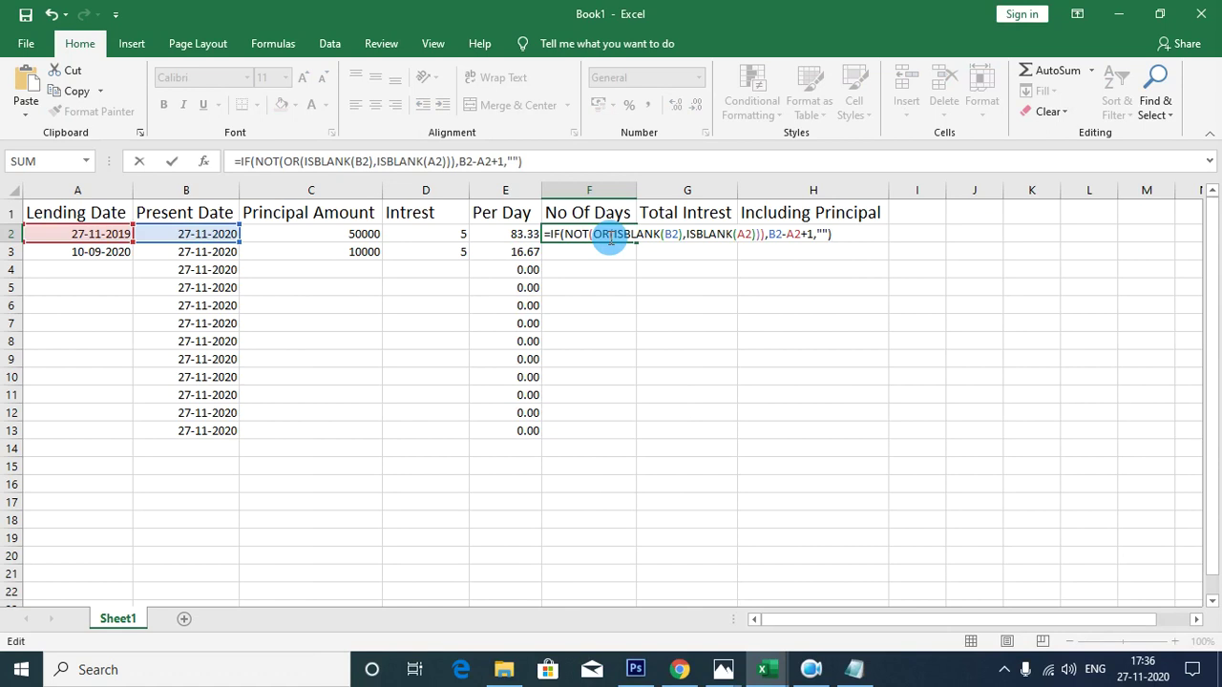
key(Return)
Step: Fill the No Of Days formula from F2 down to F13
click(625, 237)
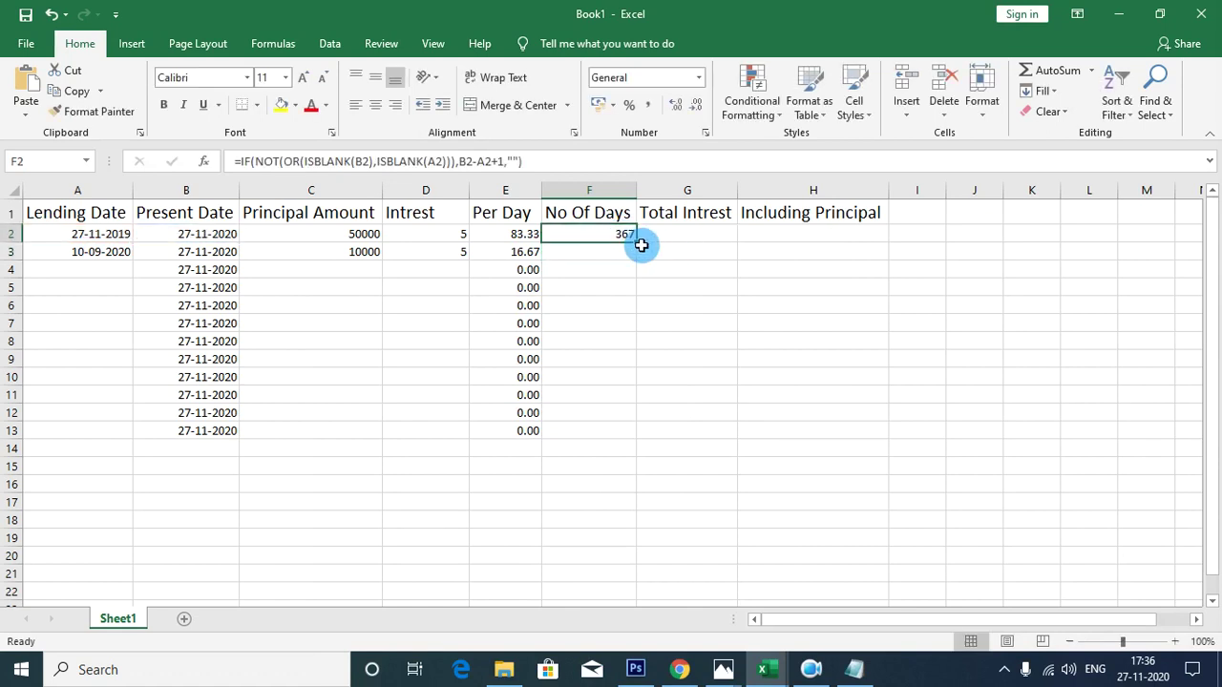
click(90, 270)
click(618, 222)
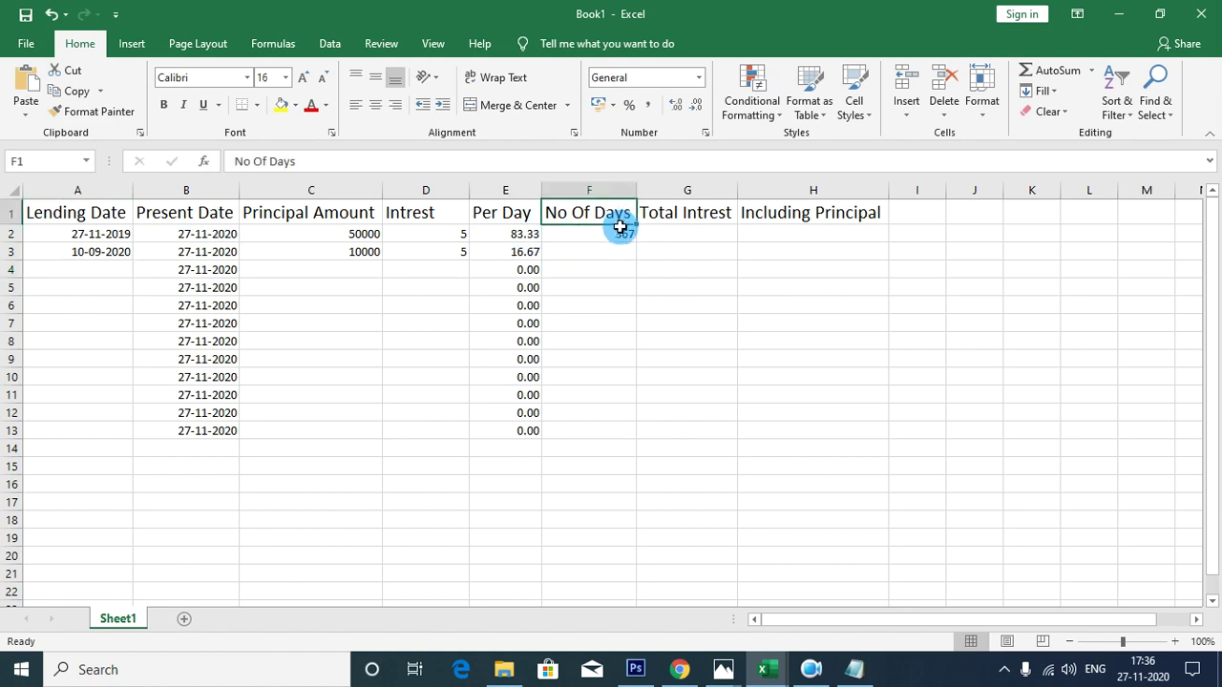
click(604, 233)
drag(635, 241, 629, 433)
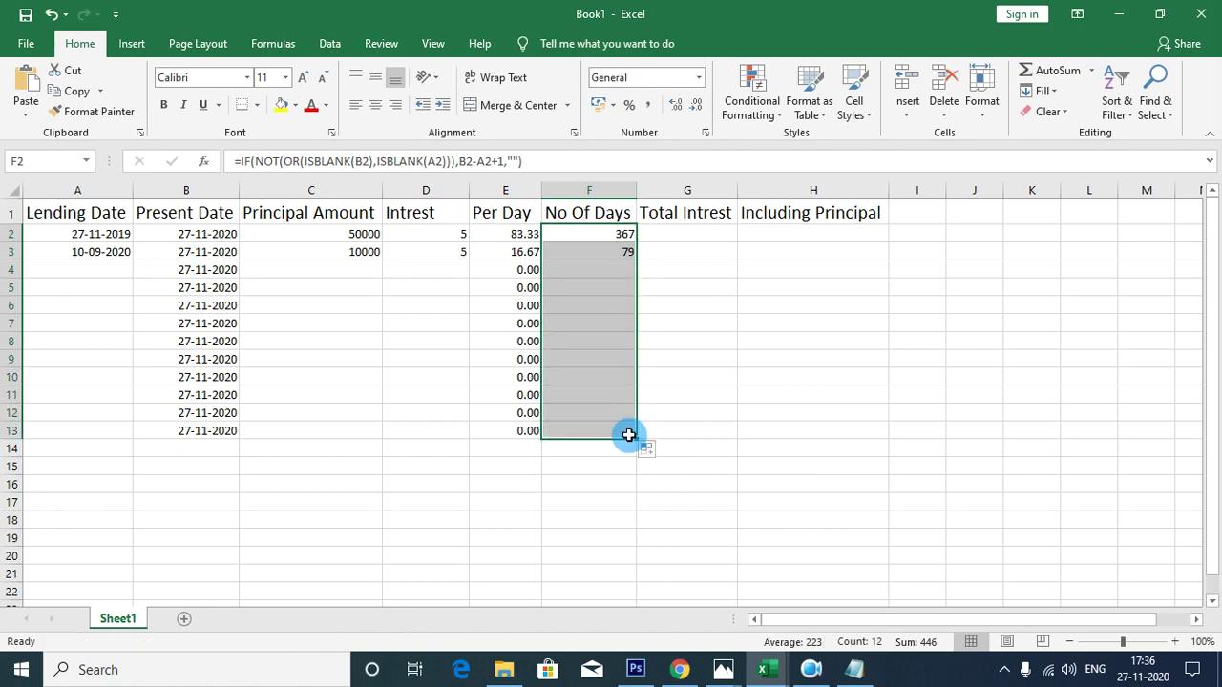
Step: Fill in row 4 with lending date 05-04-2020, principal amount 35000 and interest 2
click(86, 268)
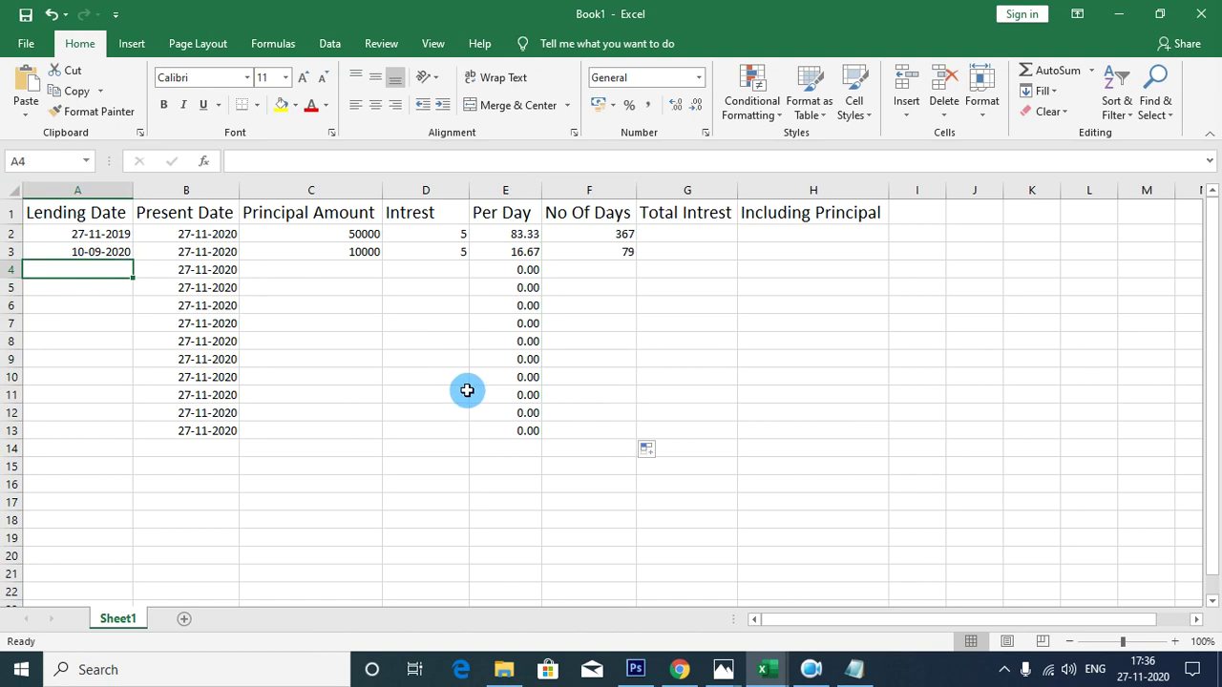
text(05-04-2020)
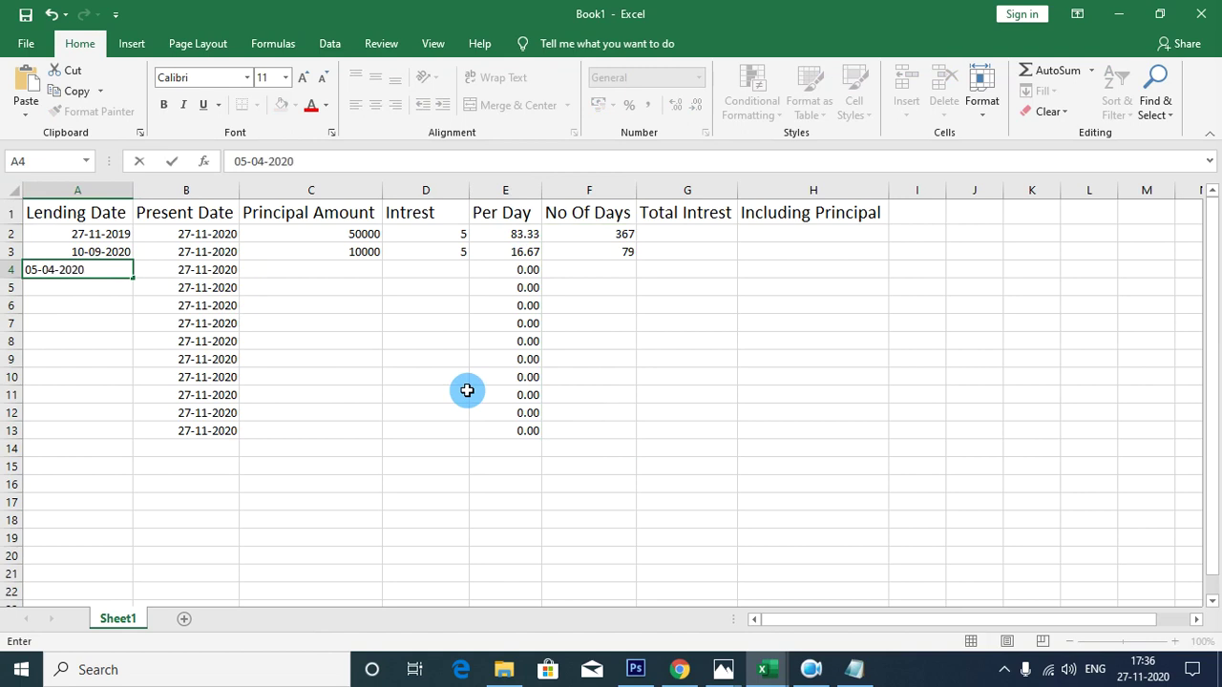
key(Tab)
key(Tab)
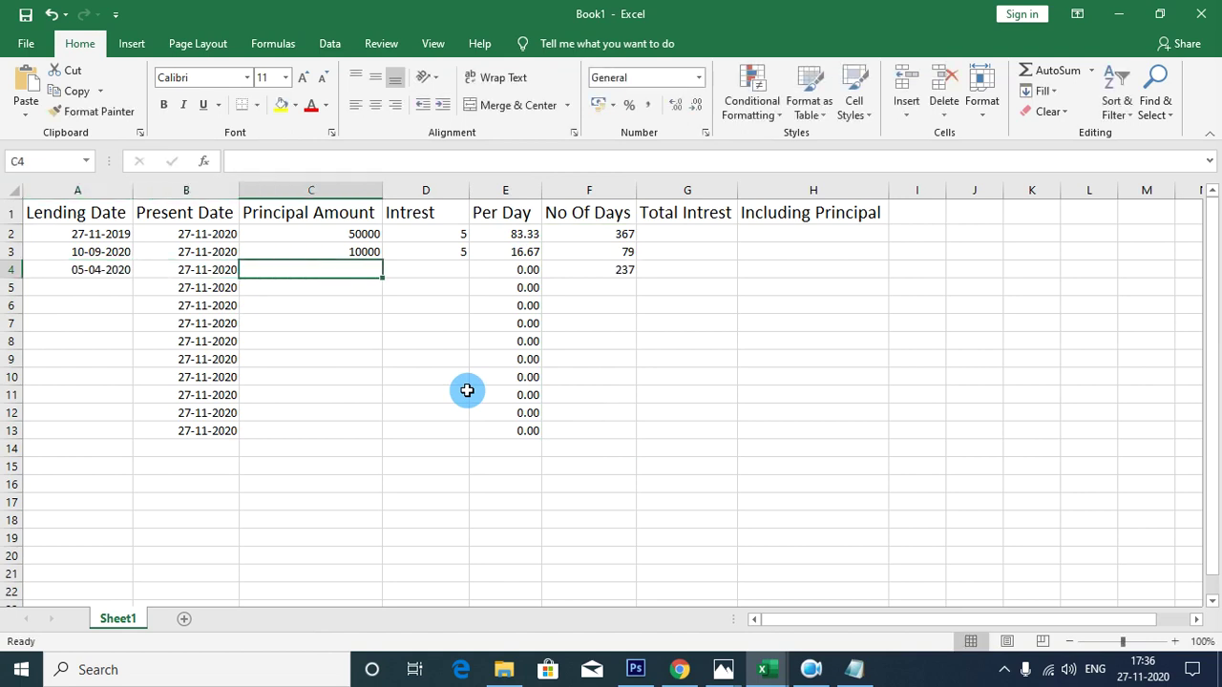
text(35000)
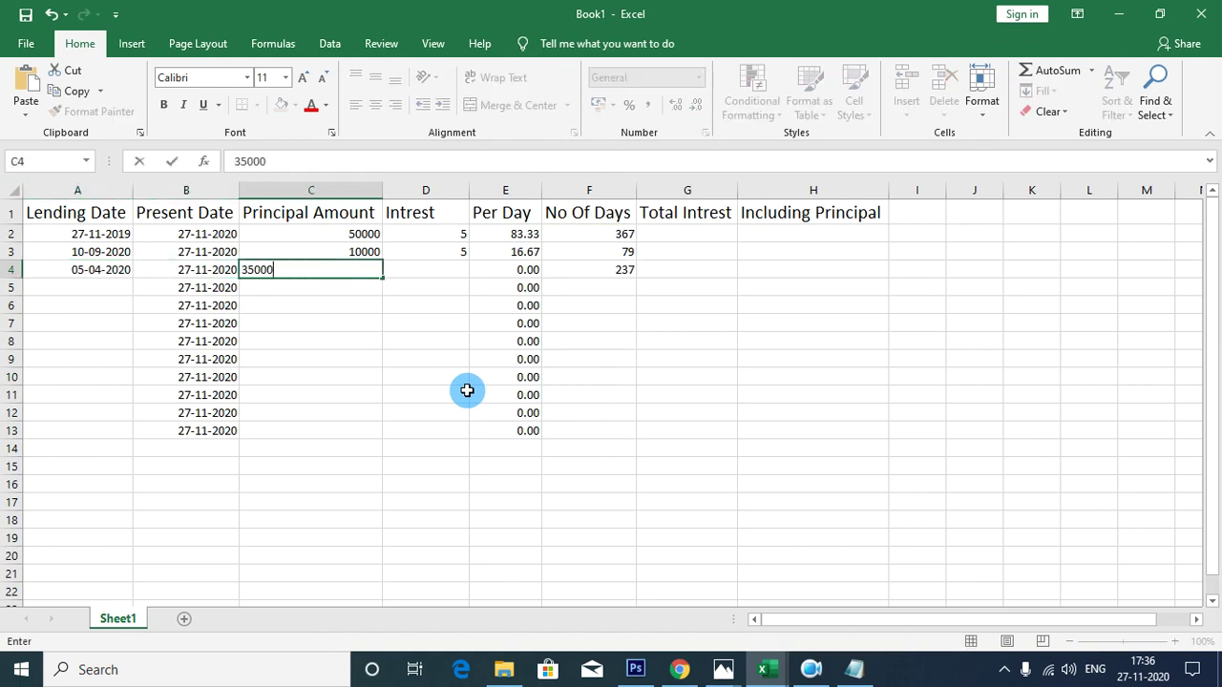
key(Tab)
text(2)
key(Return)
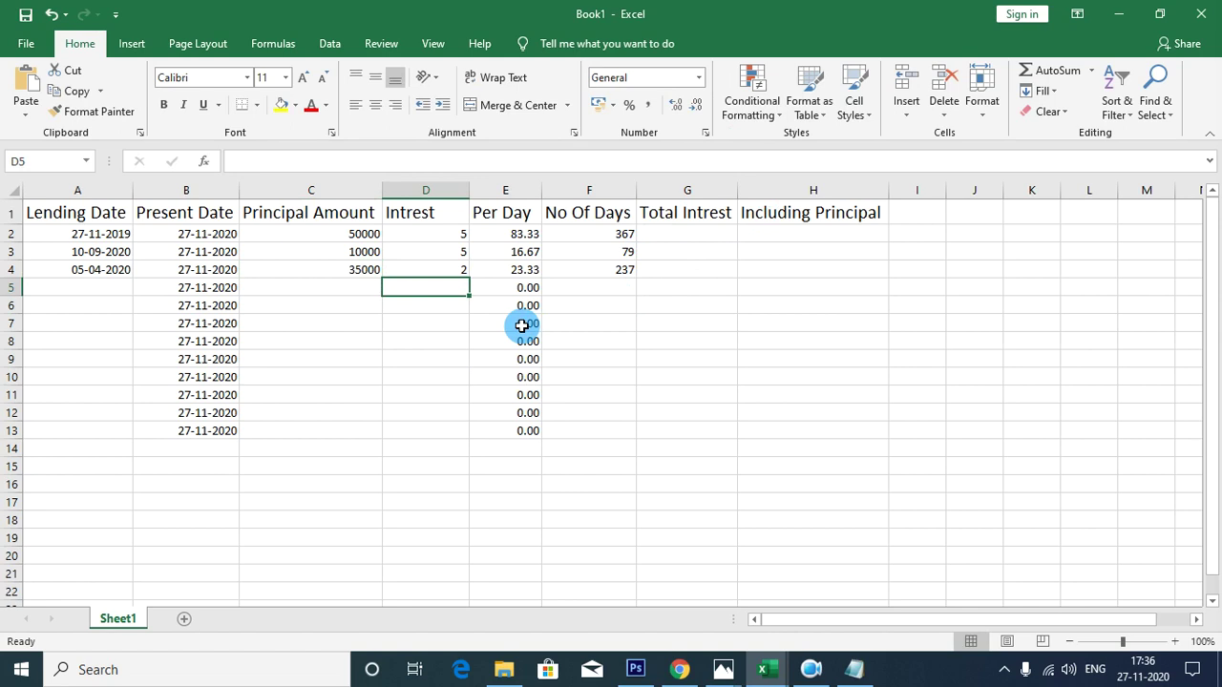
Step: Calculate Total Intrest in G2 with the formula =F2*E2, multiplying the number of days by the per-day interest
click(687, 237)
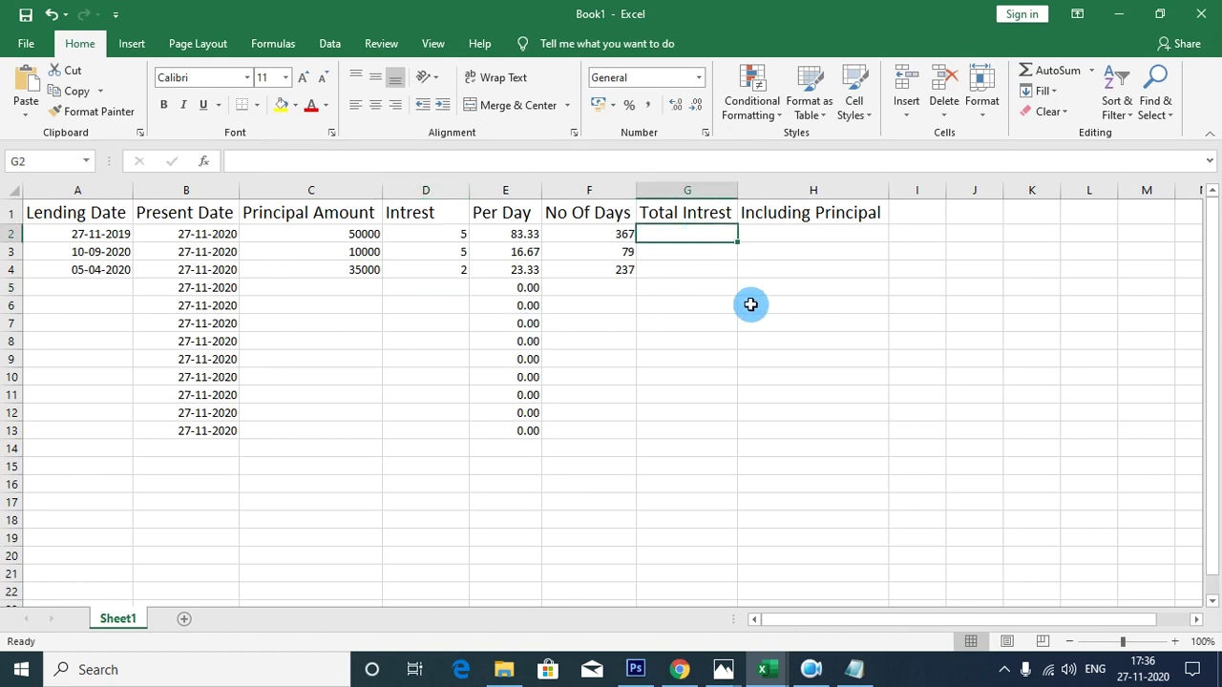
text(=)
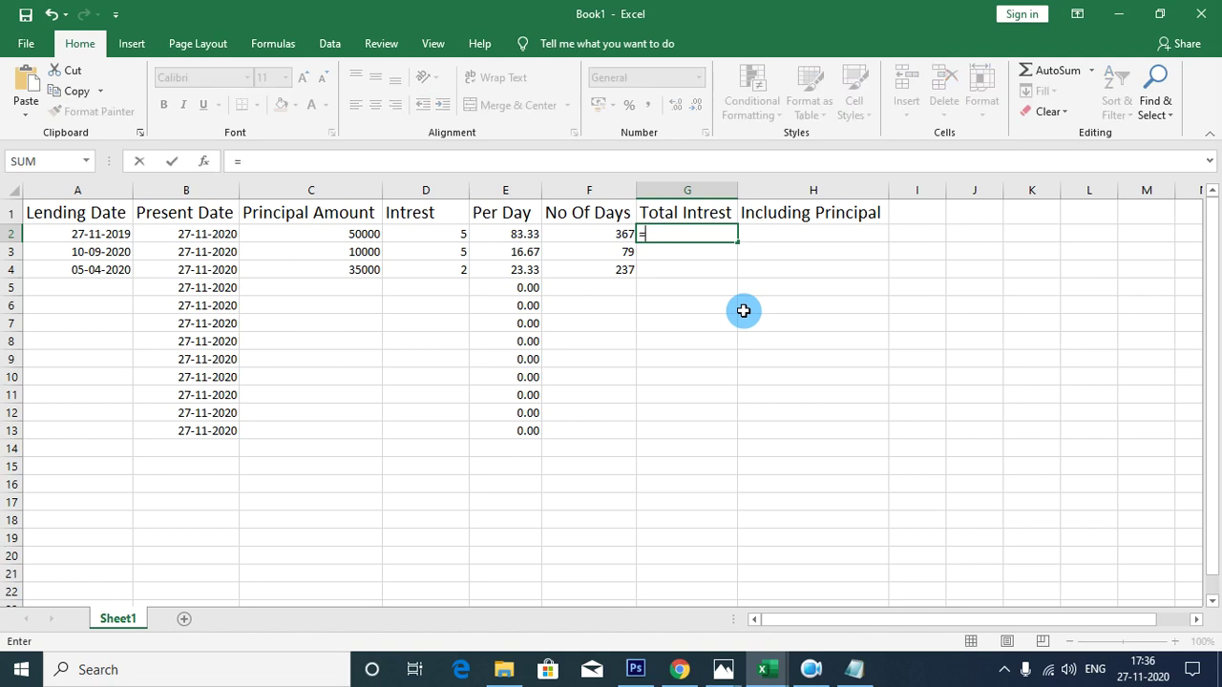
key(Left)
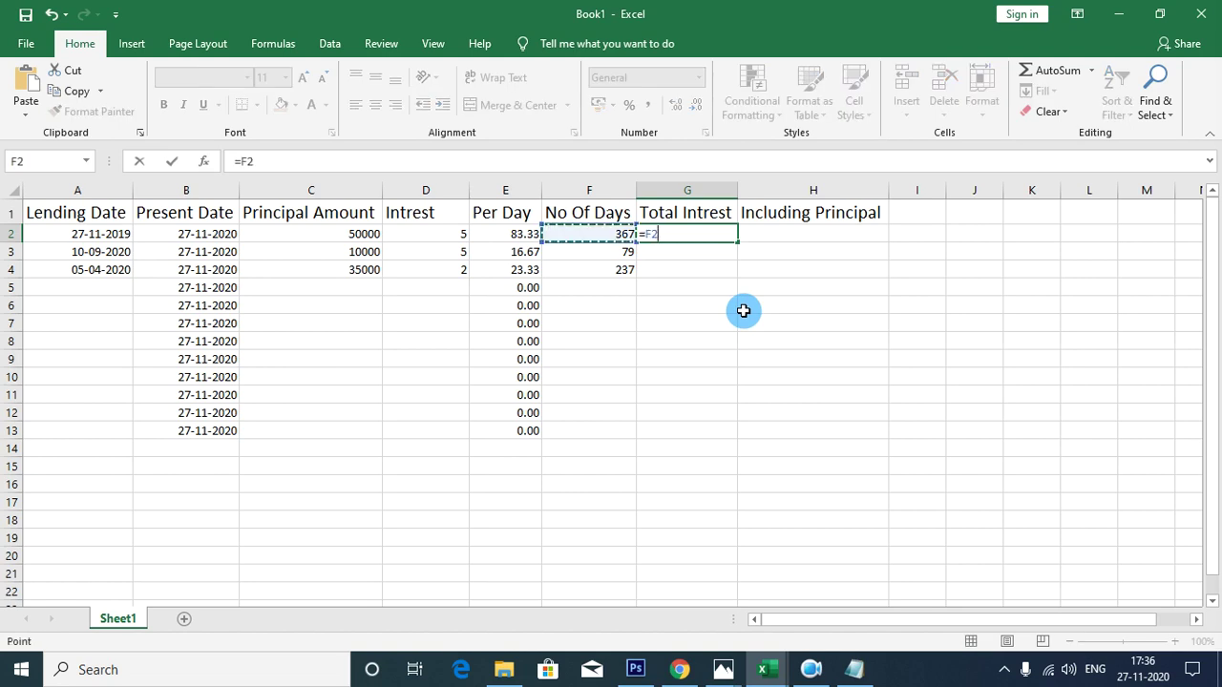
text(*)
key(Left)
key(Left)
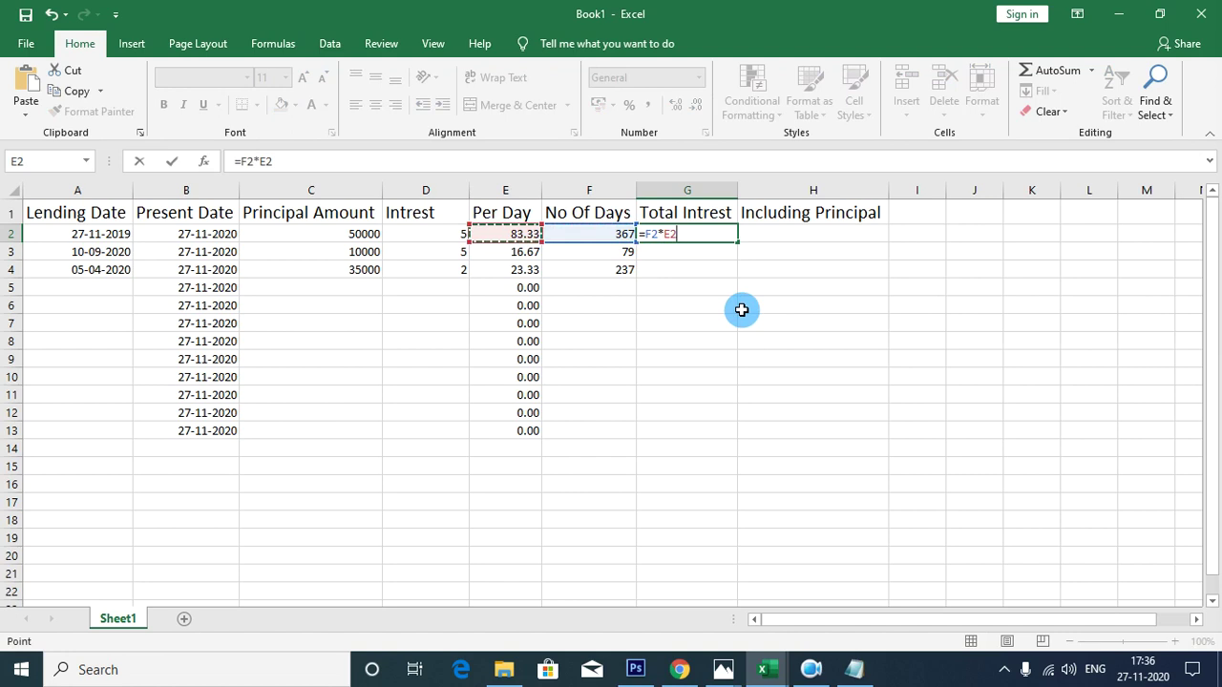
key(Return)
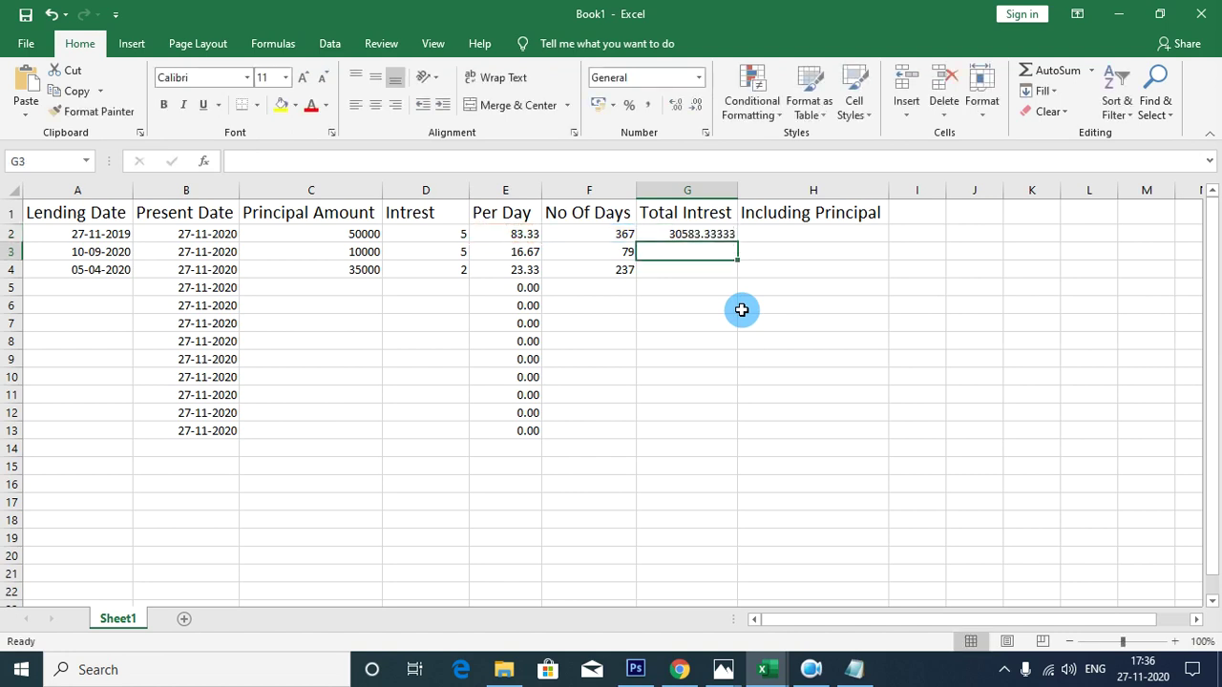
Step: Fill the Total Intrest formula from G2 down to G13
click(709, 230)
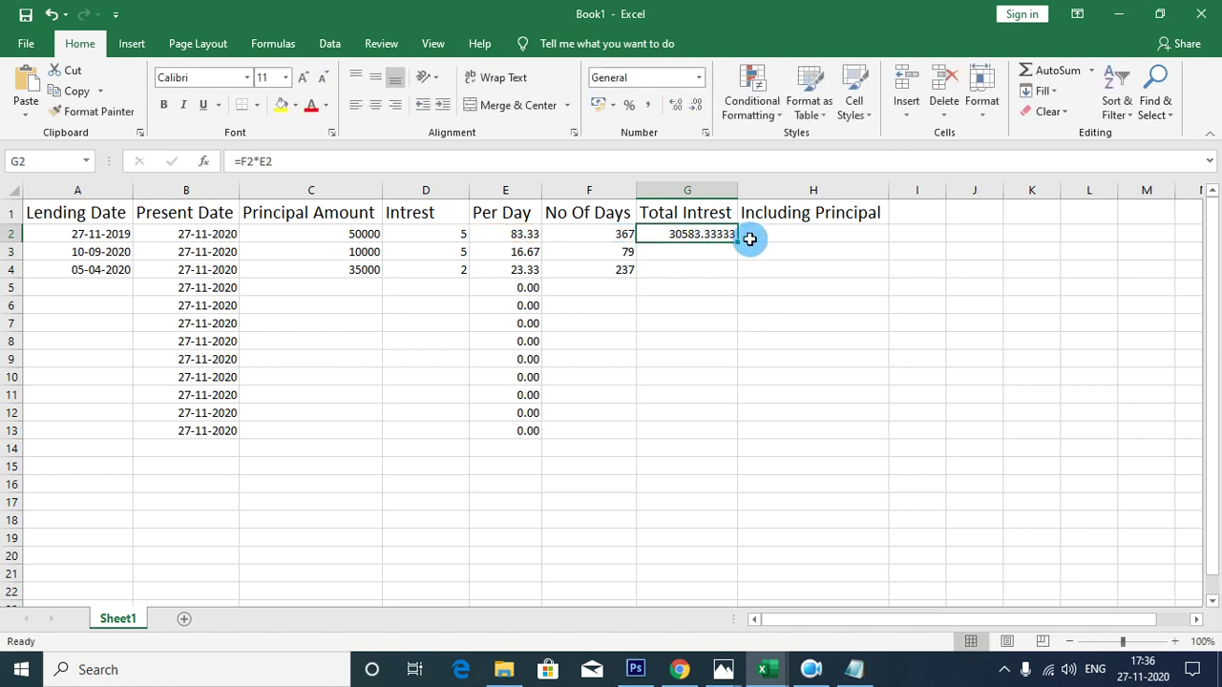
drag(740, 243, 731, 434)
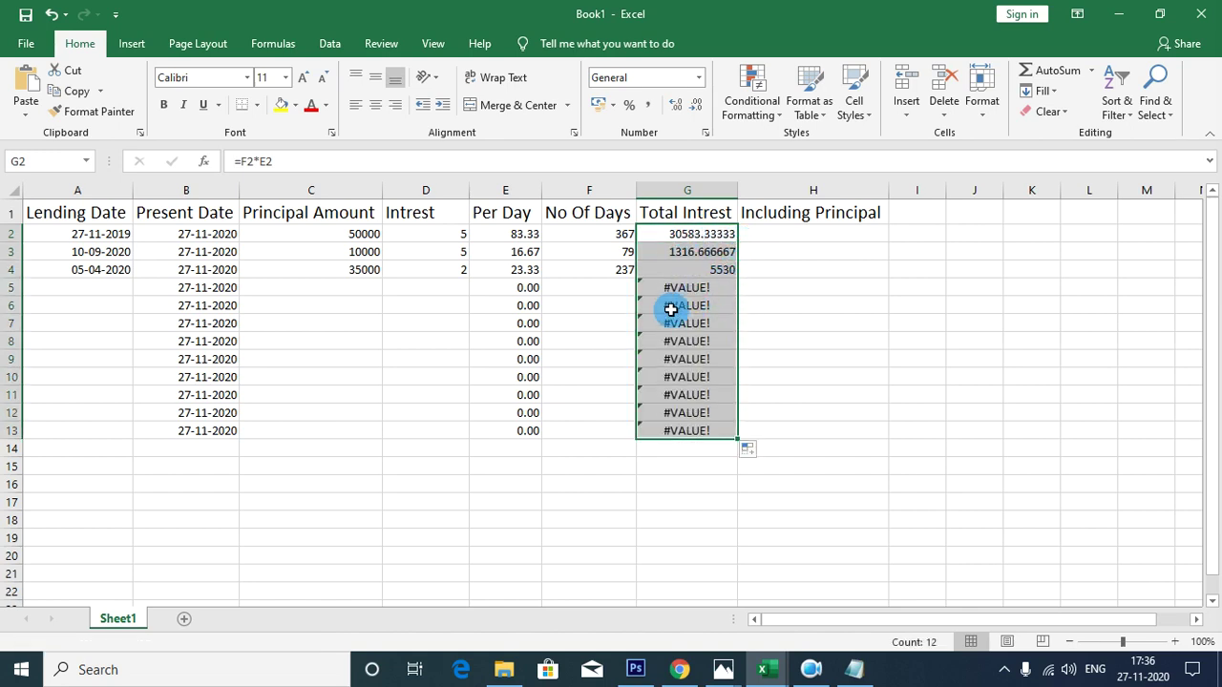
click(679, 293)
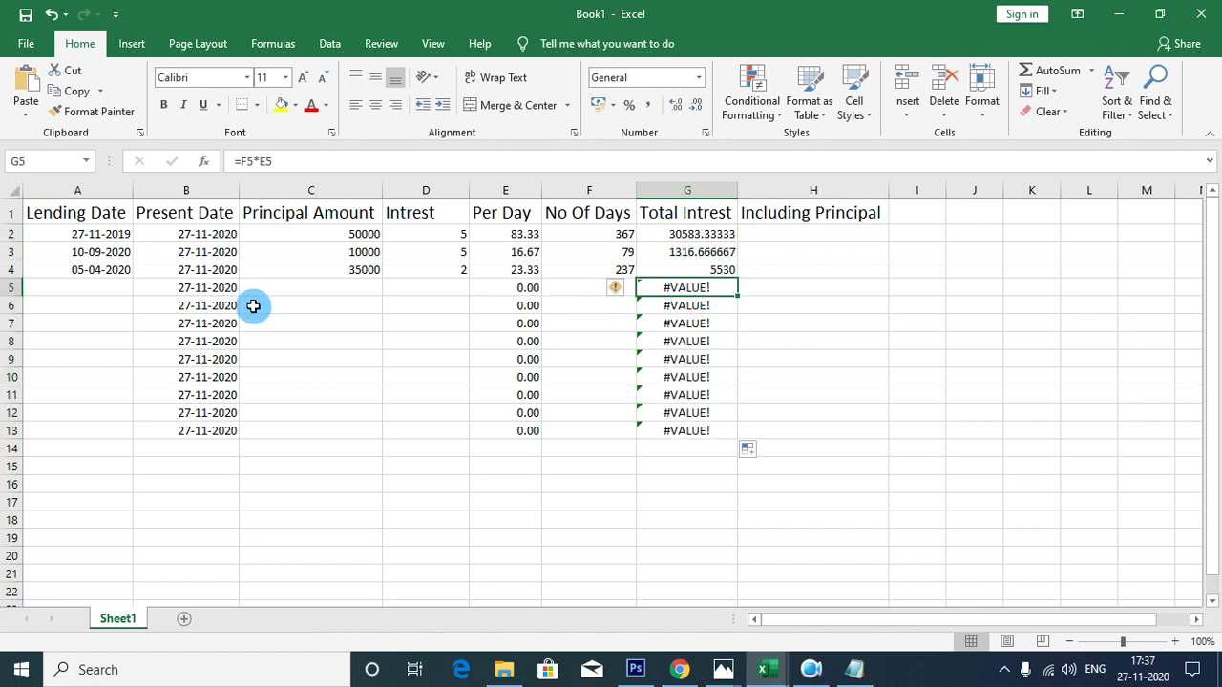
Step: Fill in row 5 with lending date 01-01-2020, principal amount 5000 and interest 1
click(103, 289)
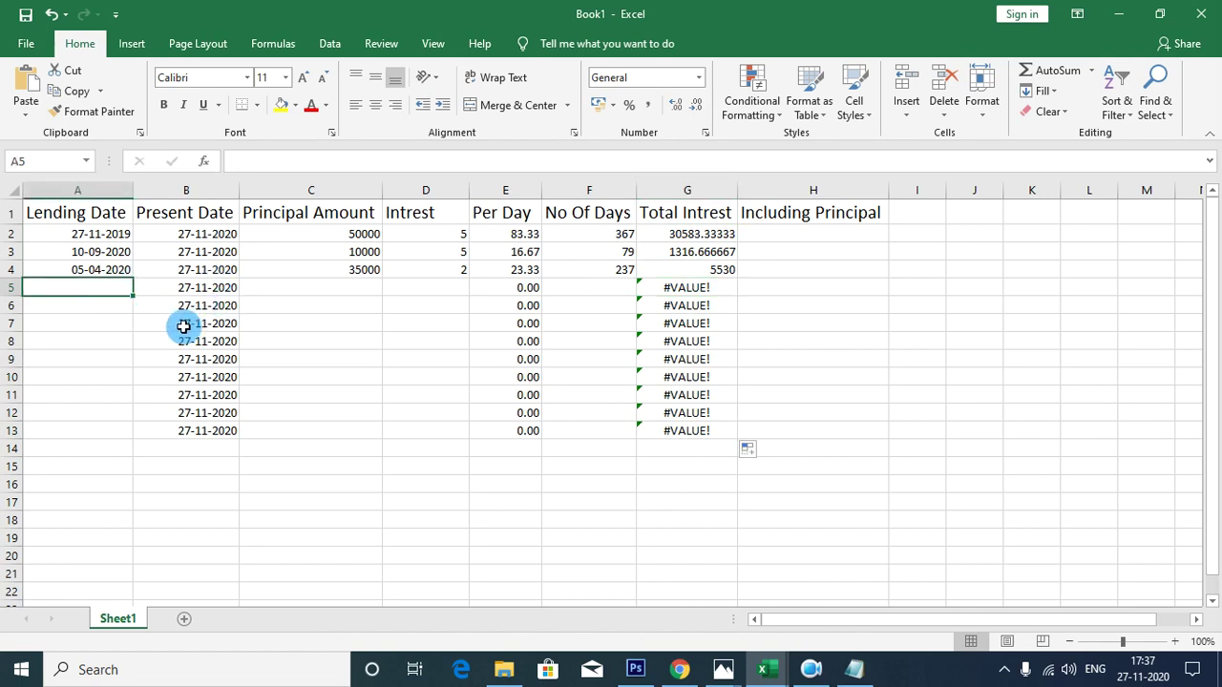
text(01-01-2)
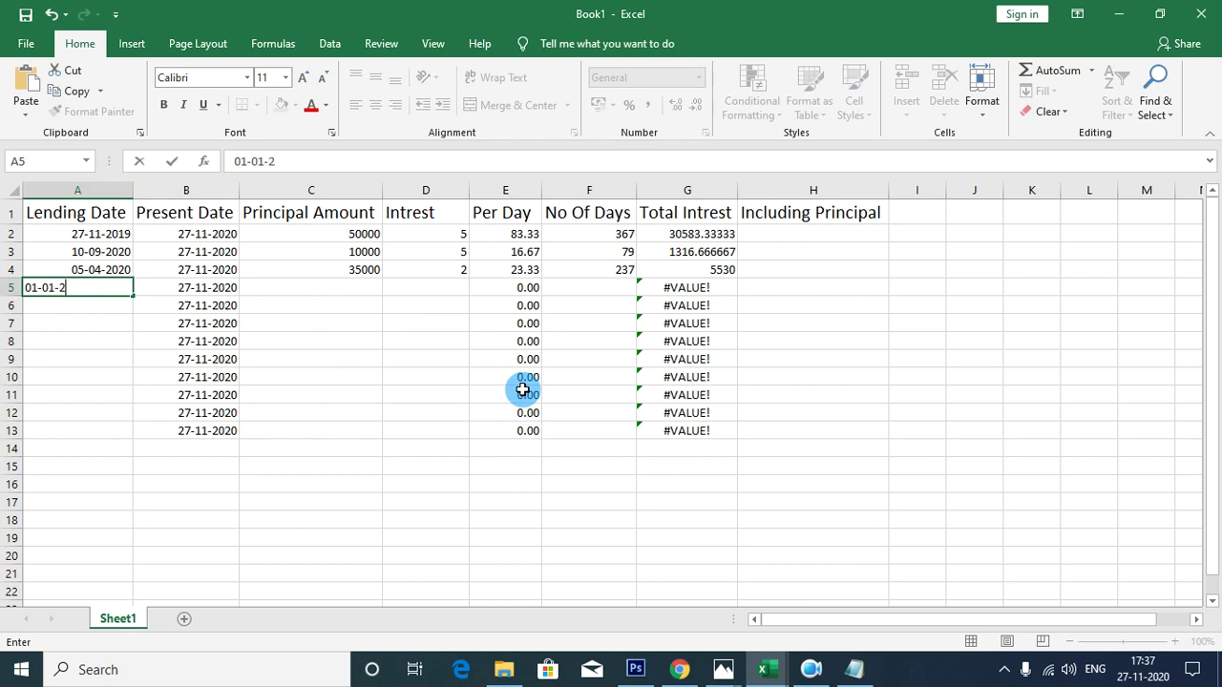
key(Tab)
key(Tab)
key(Tab)
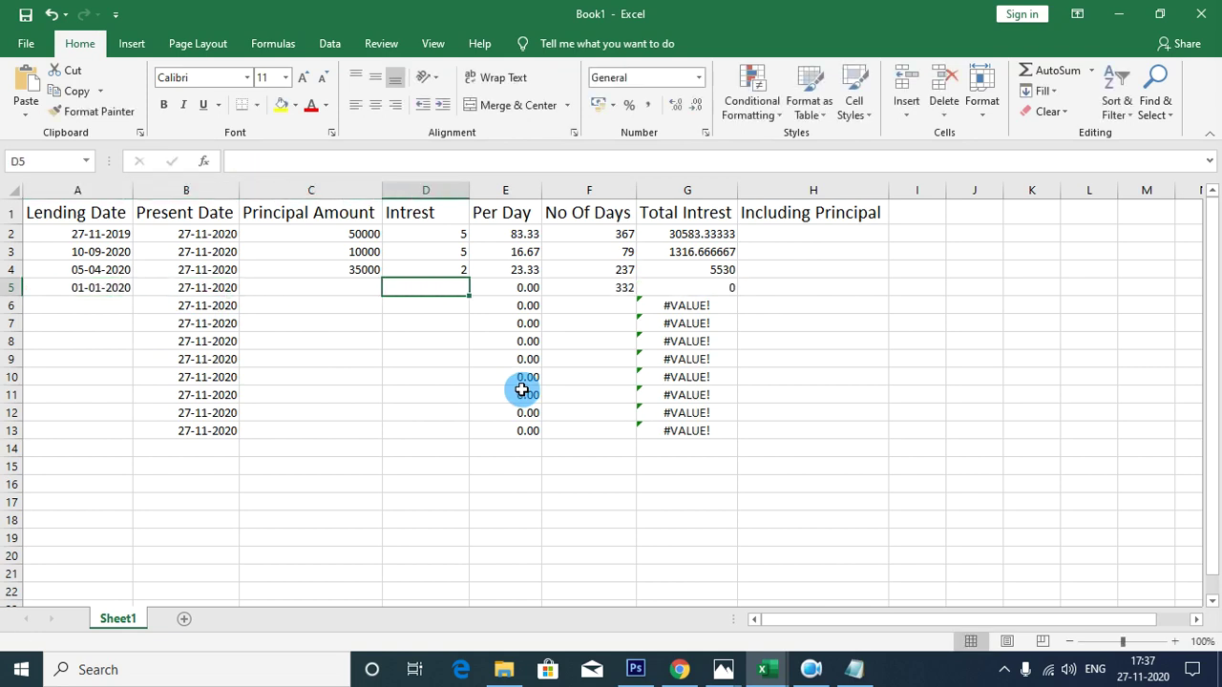
key(Left)
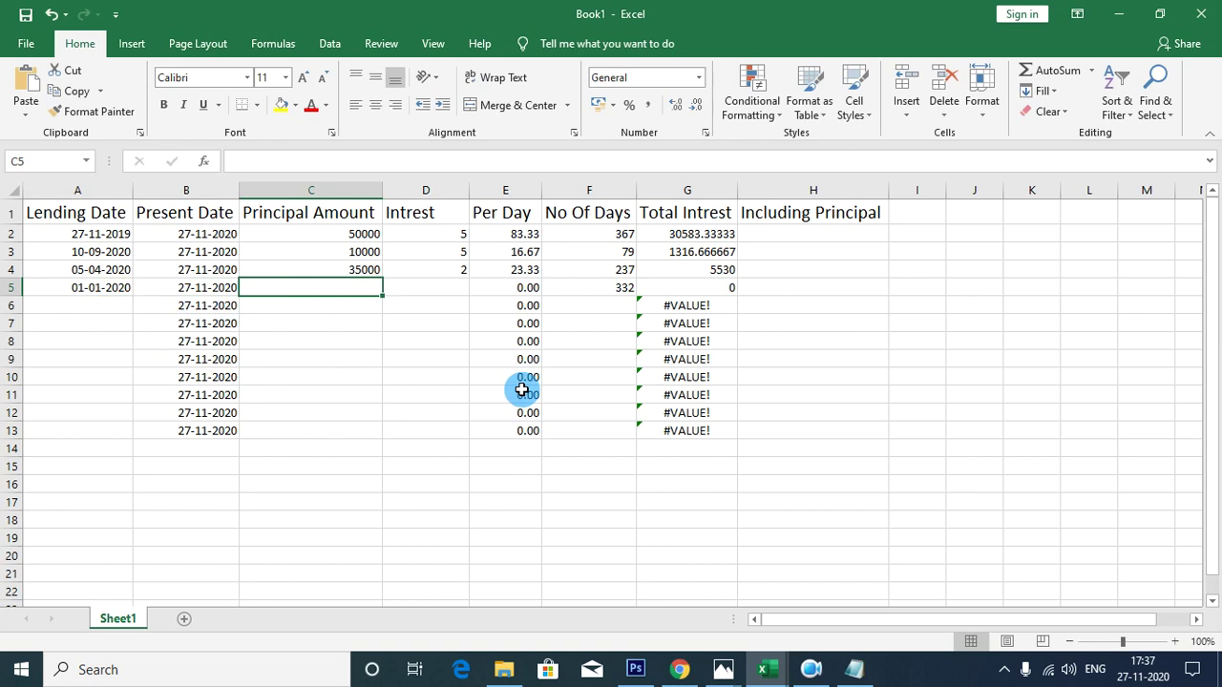
text(5)
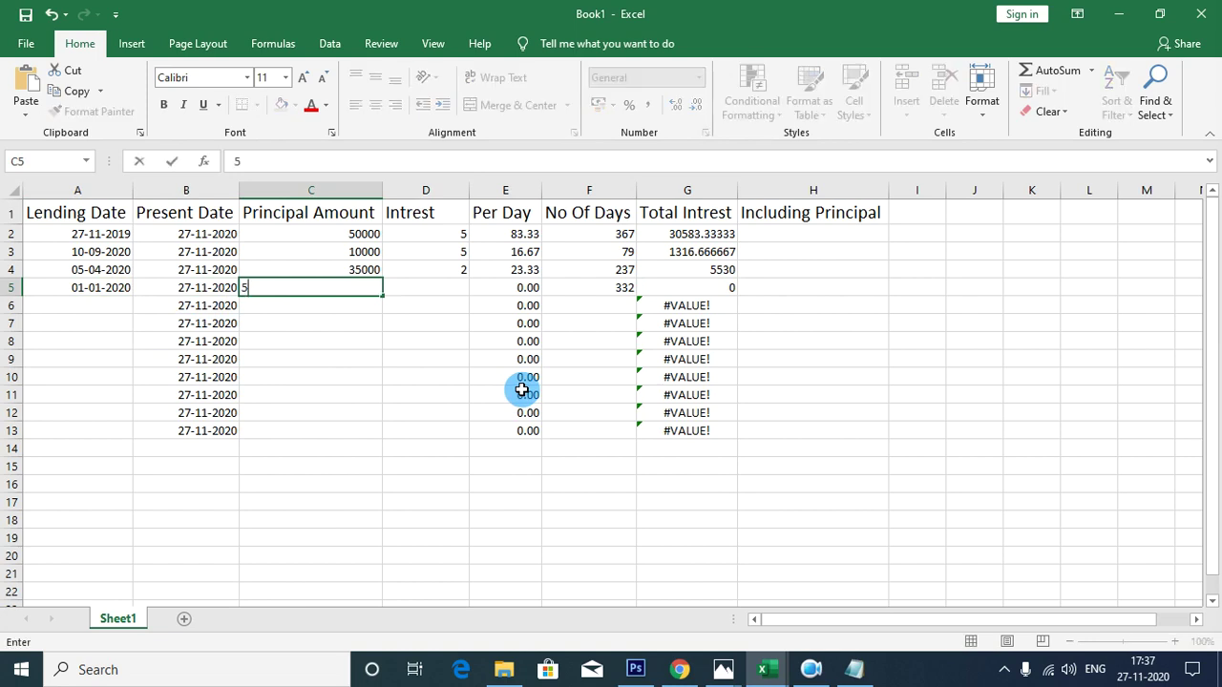
text(000)
key(Tab)
text(1)
key(Return)
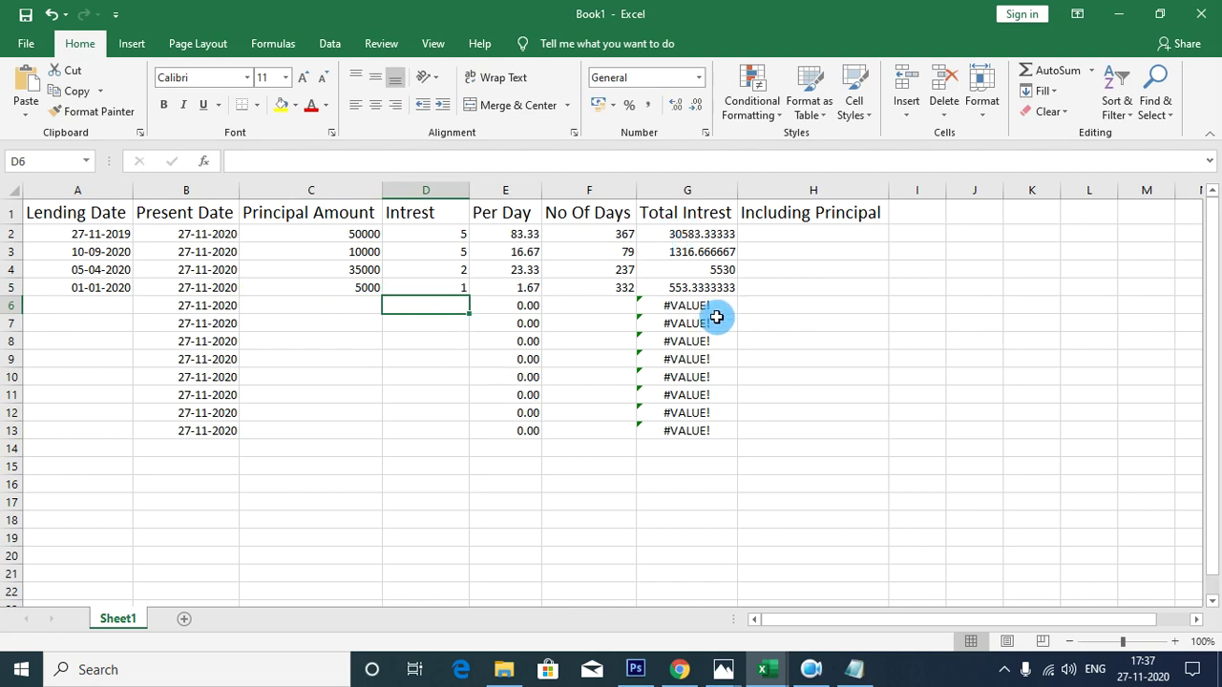
Step: Clear the contents of the unused rows 6 to 15 across columns A to G
drag(698, 306, 41, 458)
key(Delete)
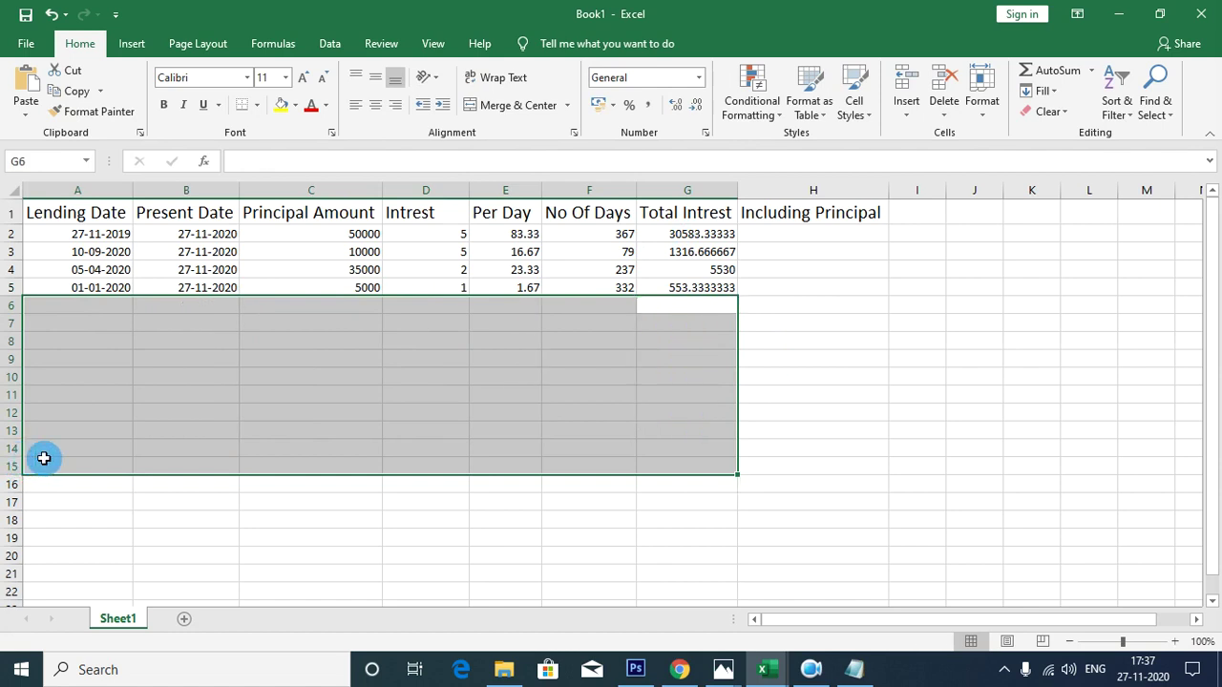
click(85, 308)
drag(86, 308, 101, 467)
click(212, 284)
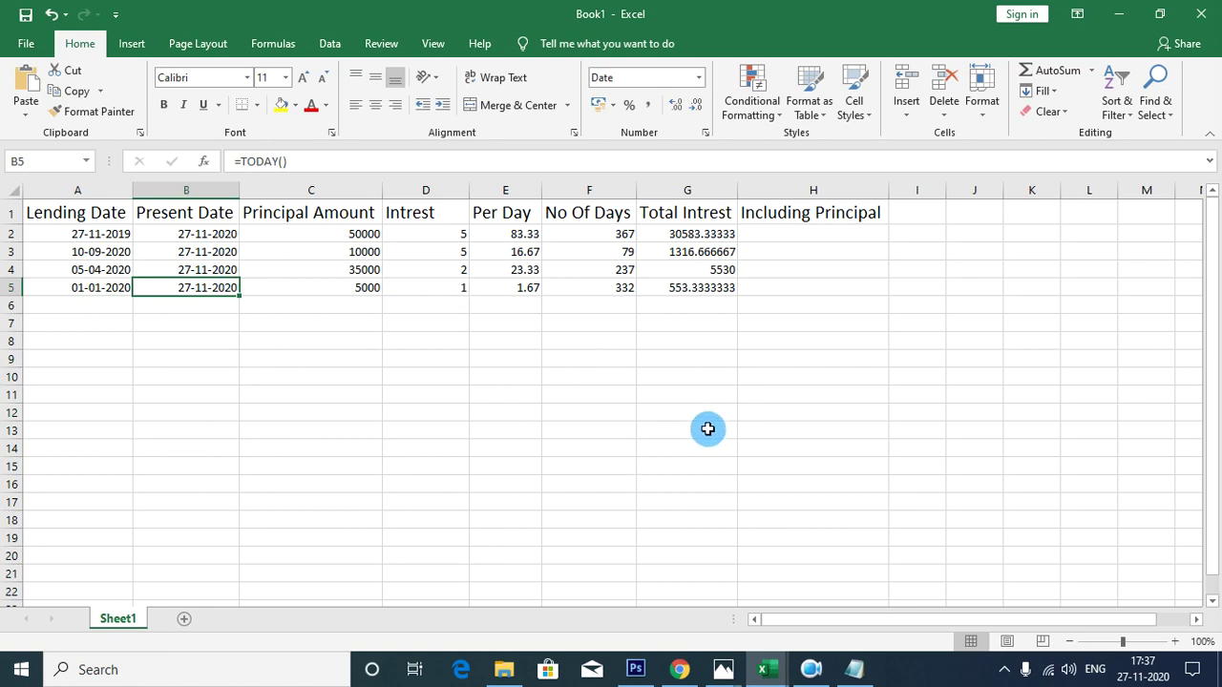
click(372, 288)
click(216, 286)
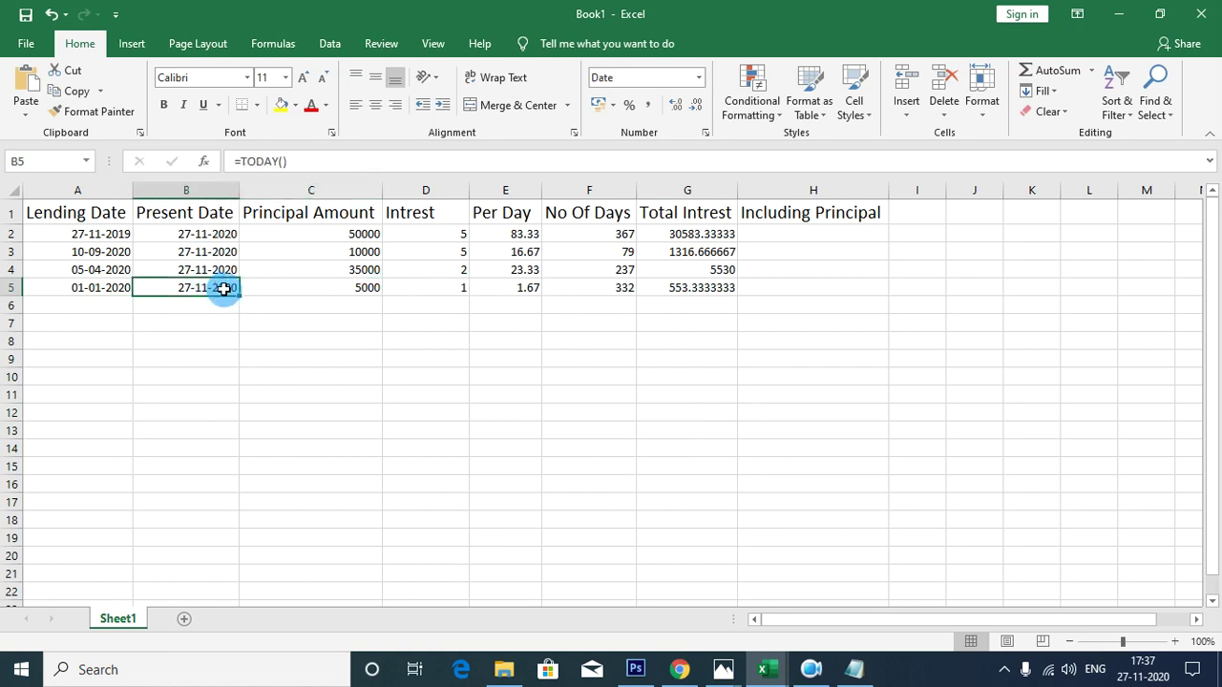
drag(242, 297, 273, 316)
click(525, 447)
Step: Calculate Including Principal in H2 with the formula =C2+G2 and fill it down to H5
click(819, 233)
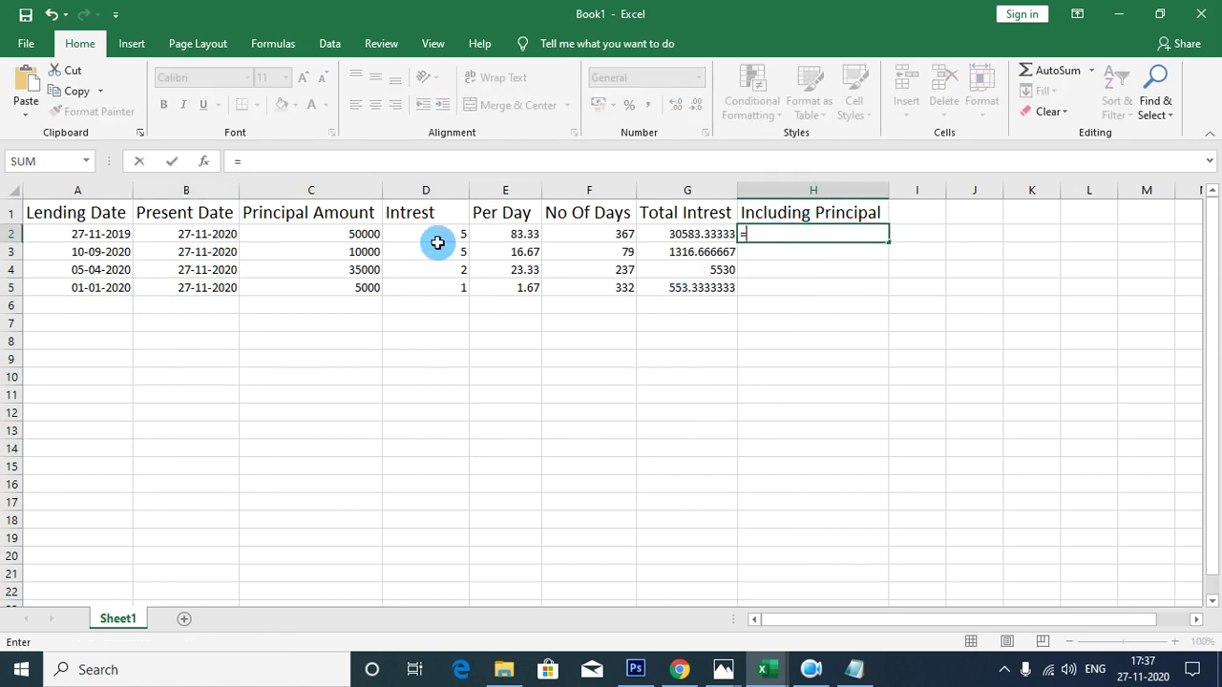
click(359, 236)
text(+)
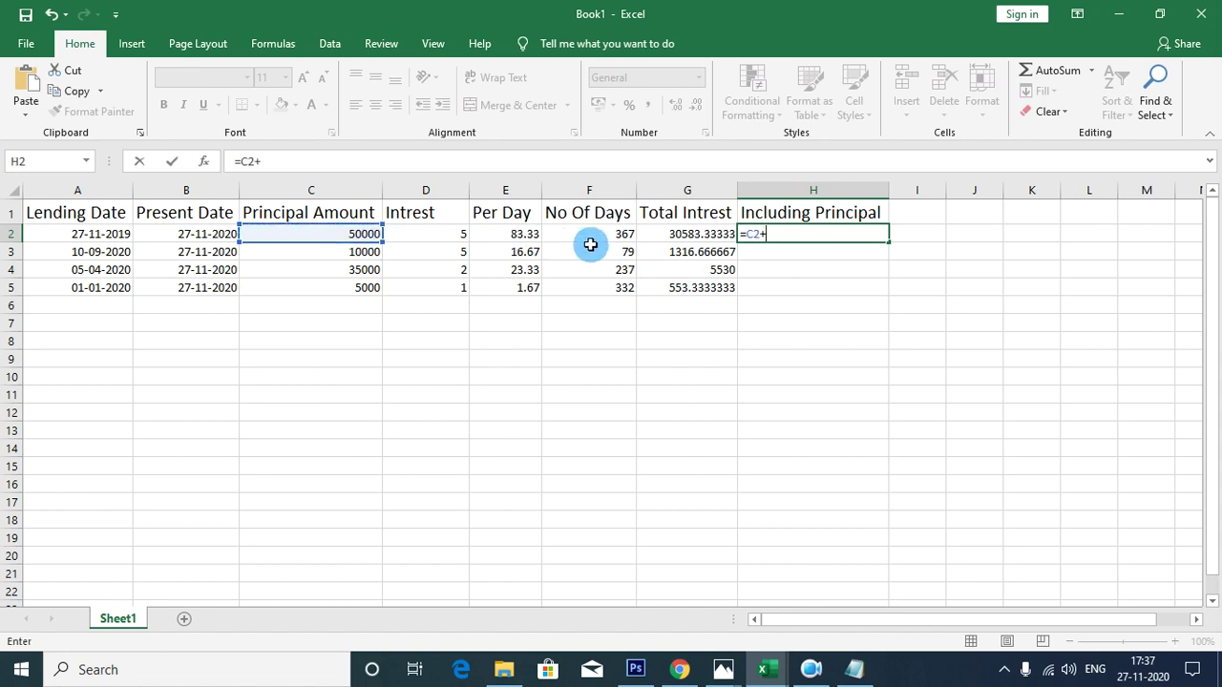
click(682, 233)
key(Return)
click(863, 238)
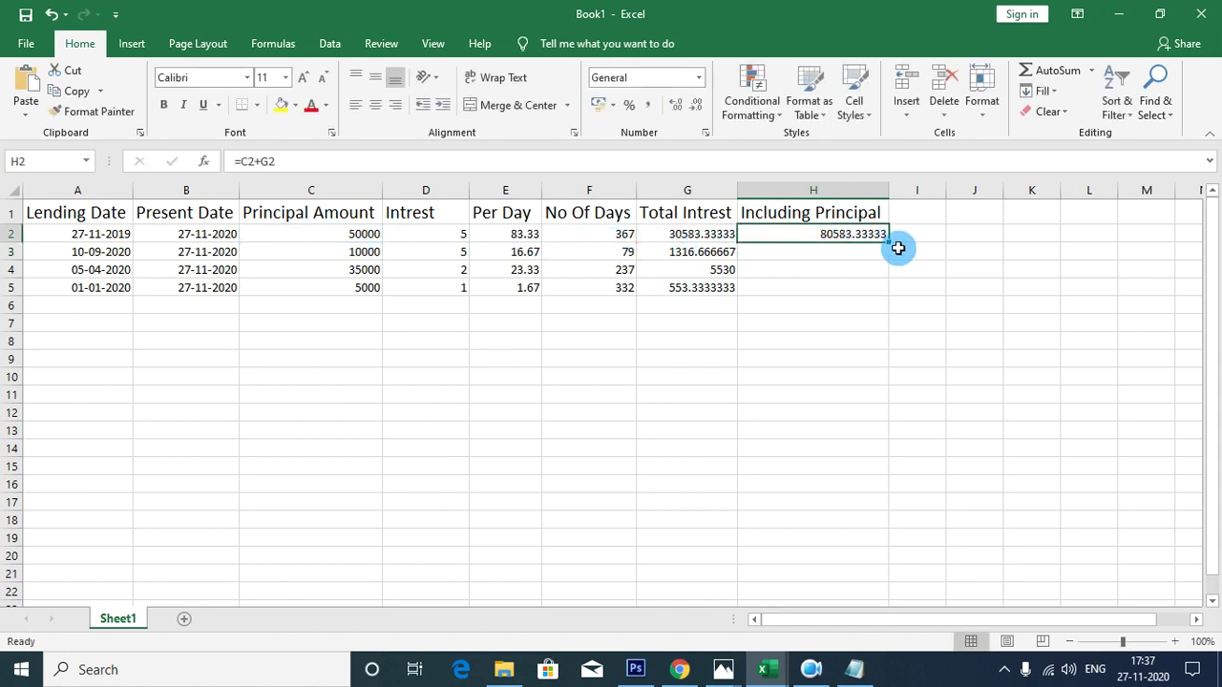
drag(889, 242, 888, 292)
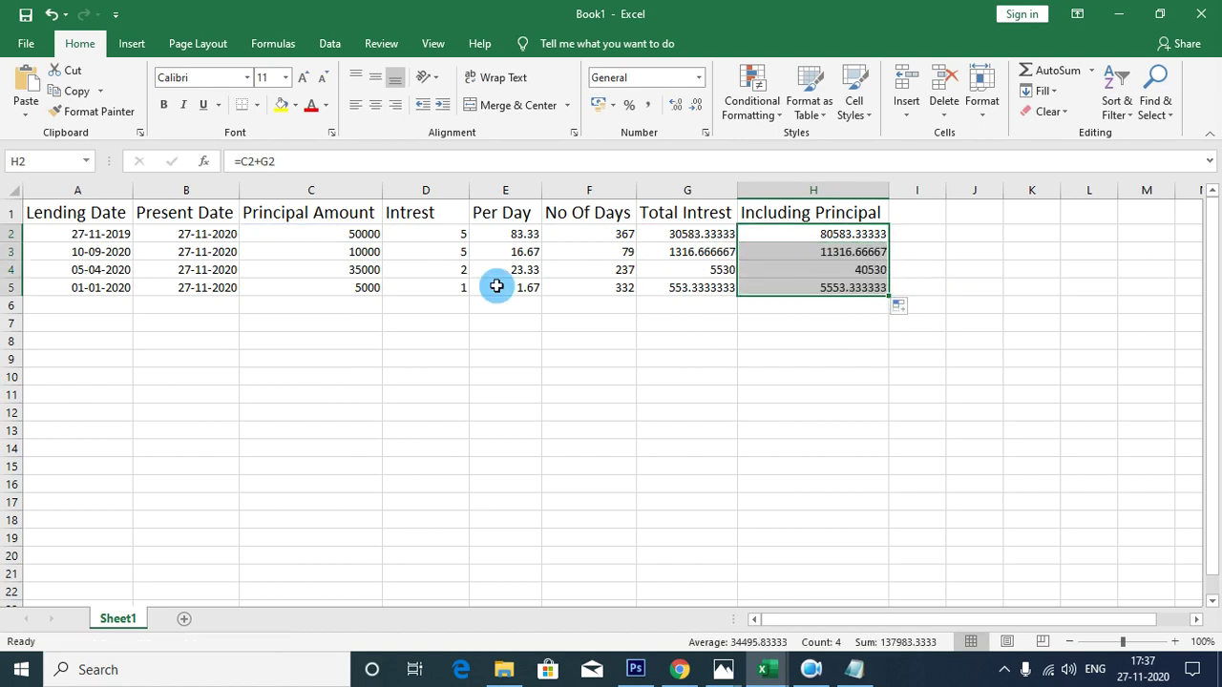
Step: Add AutoSum totals for the Principal Amount column in C11 and the Including Principal column in H11
drag(358, 233, 335, 396)
click(1017, 69)
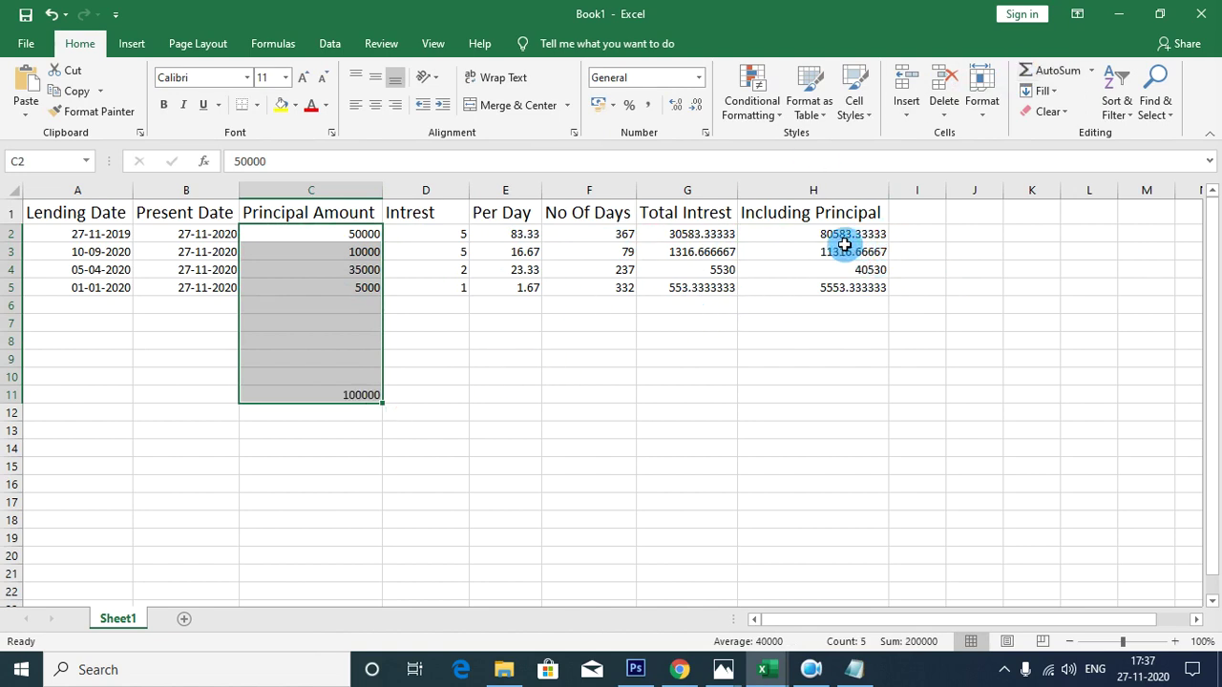
drag(864, 233, 845, 389)
click(1036, 69)
click(972, 353)
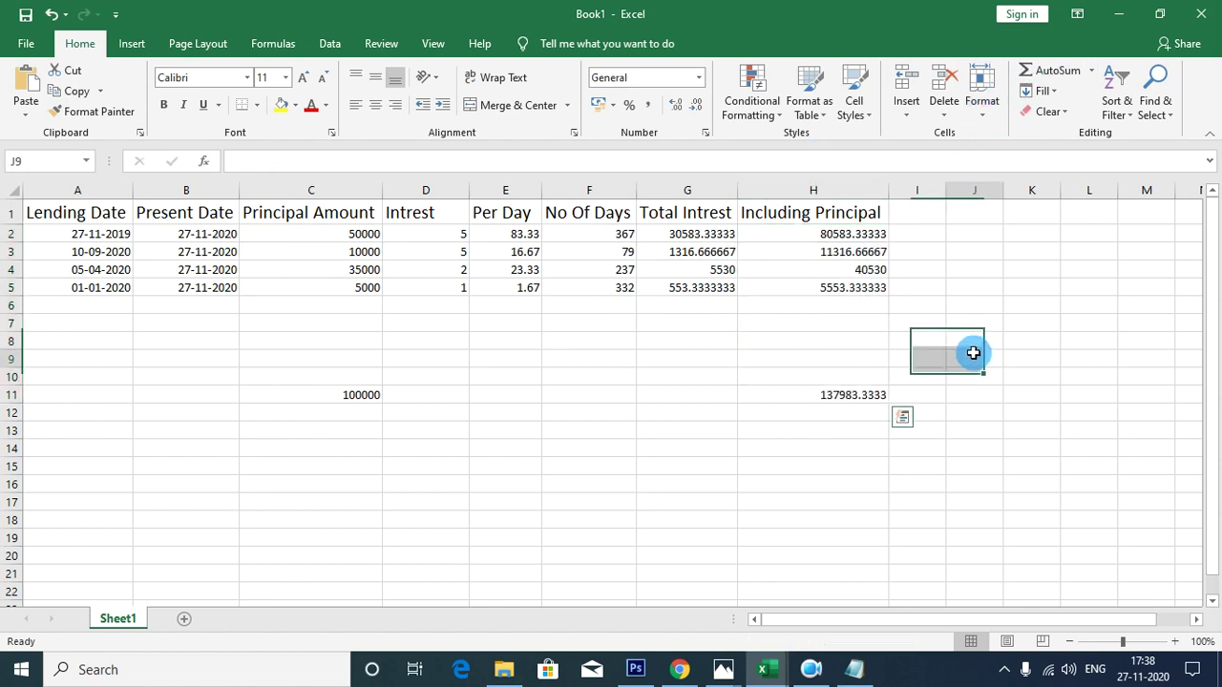
Step: Check the contents of the total cells C11 and H11, the Intrest values, and the Per Day and Present Date cells in row 5
click(338, 399)
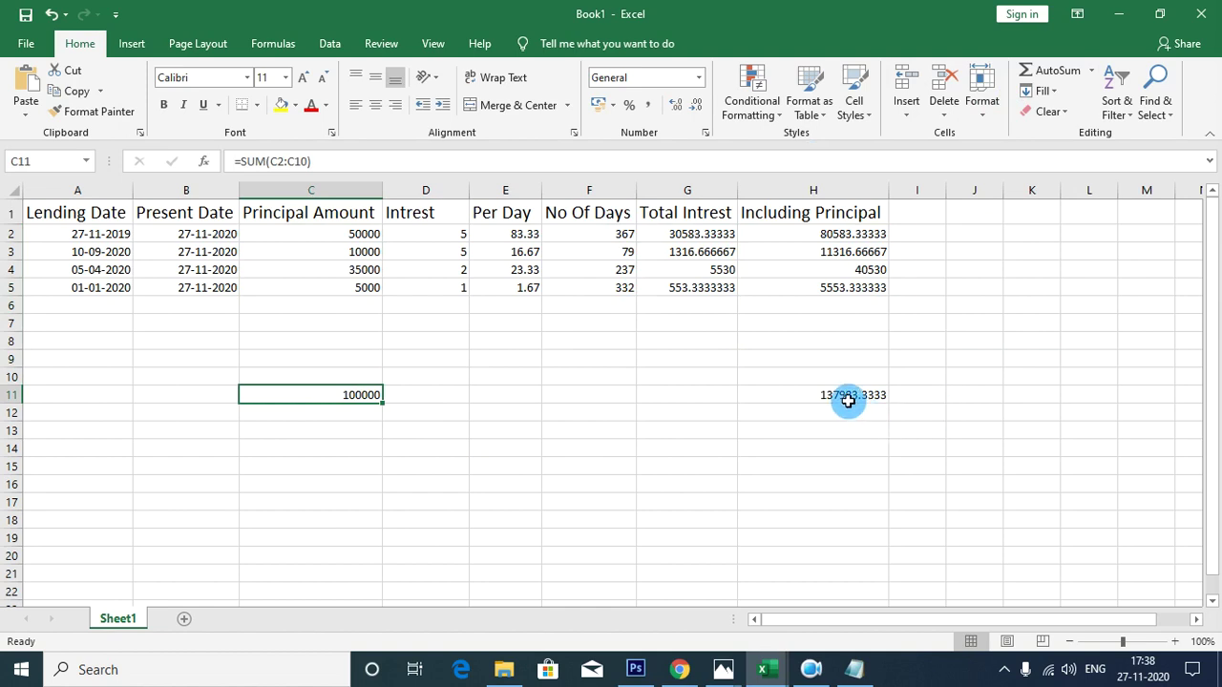
click(848, 399)
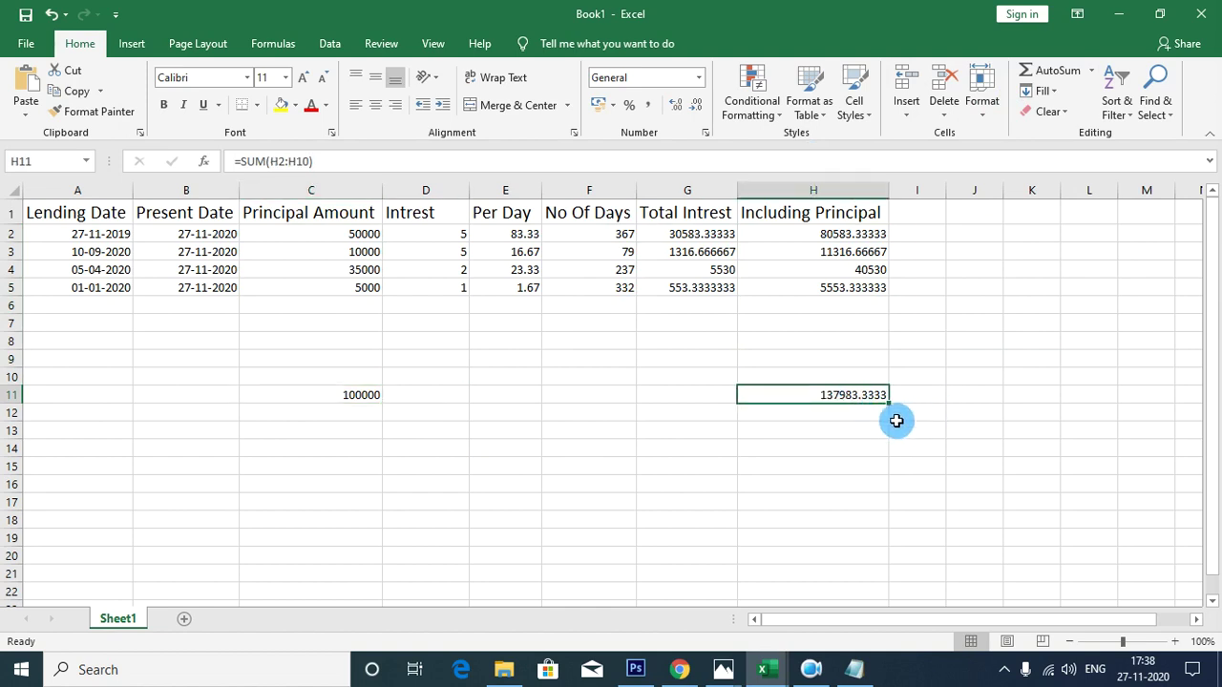
click(464, 238)
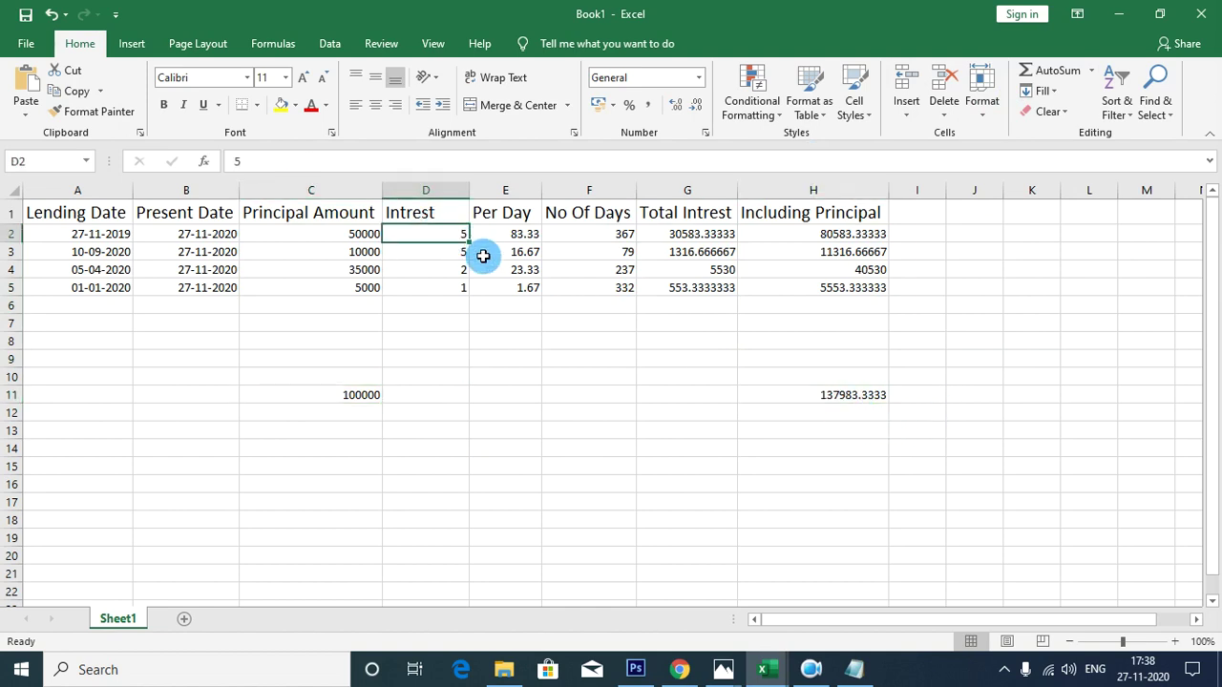
click(464, 270)
click(525, 286)
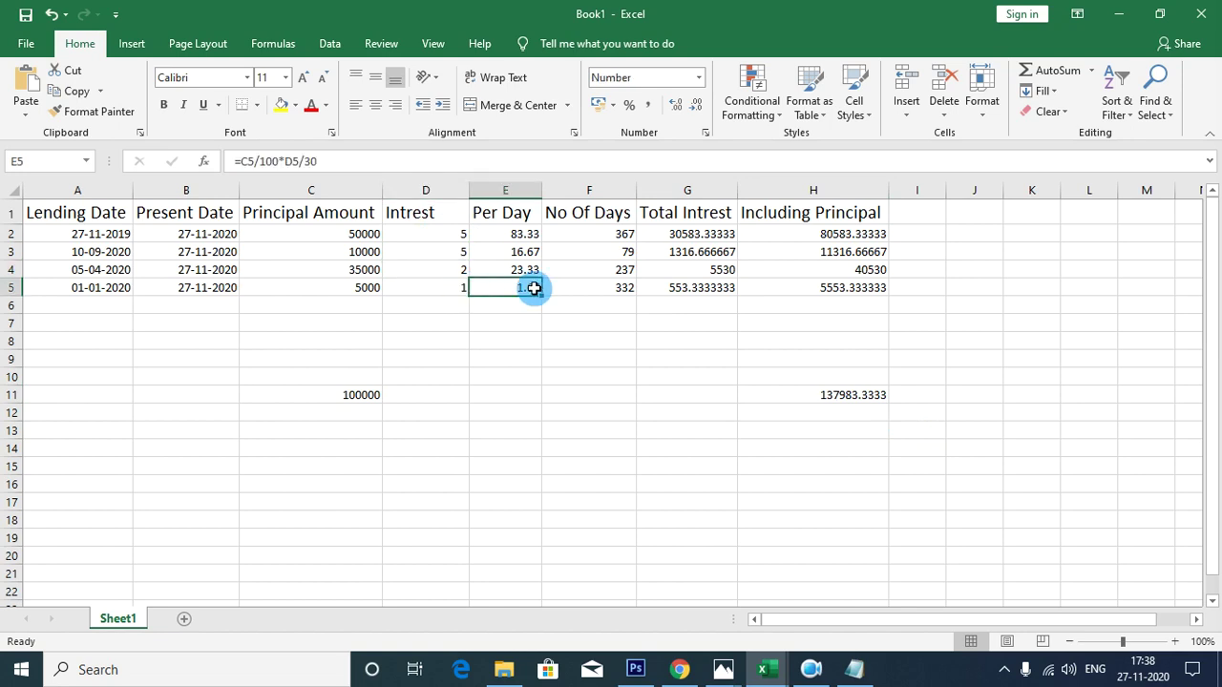
click(711, 501)
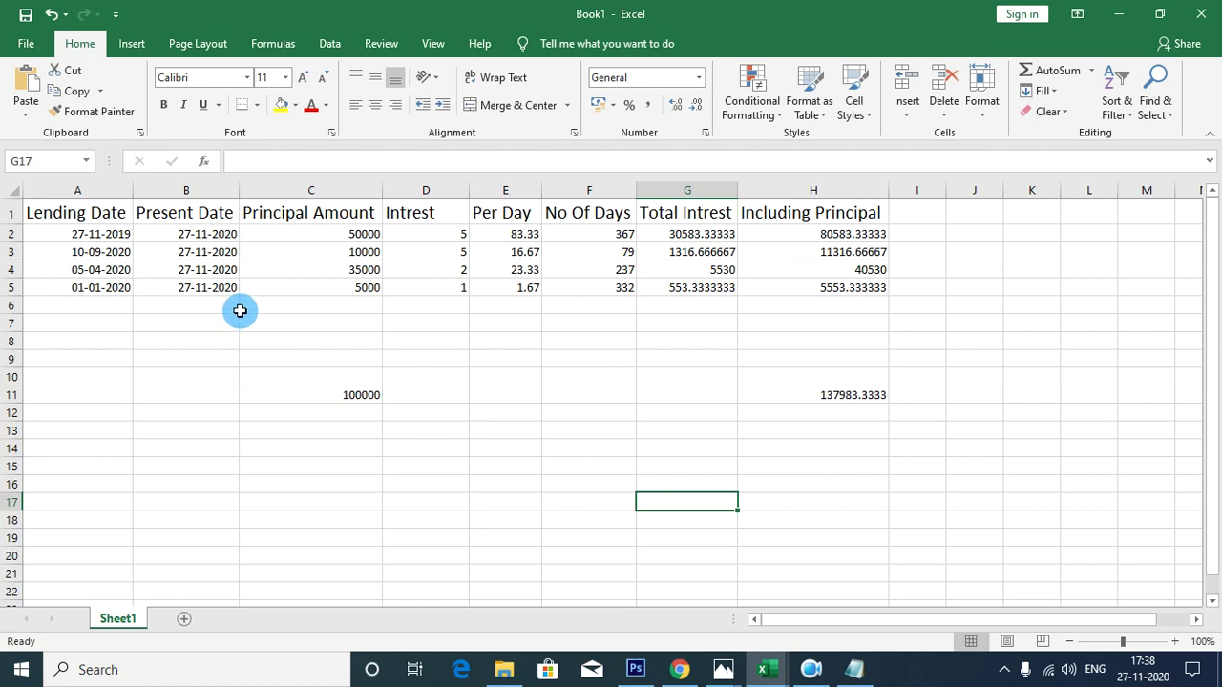
click(200, 283)
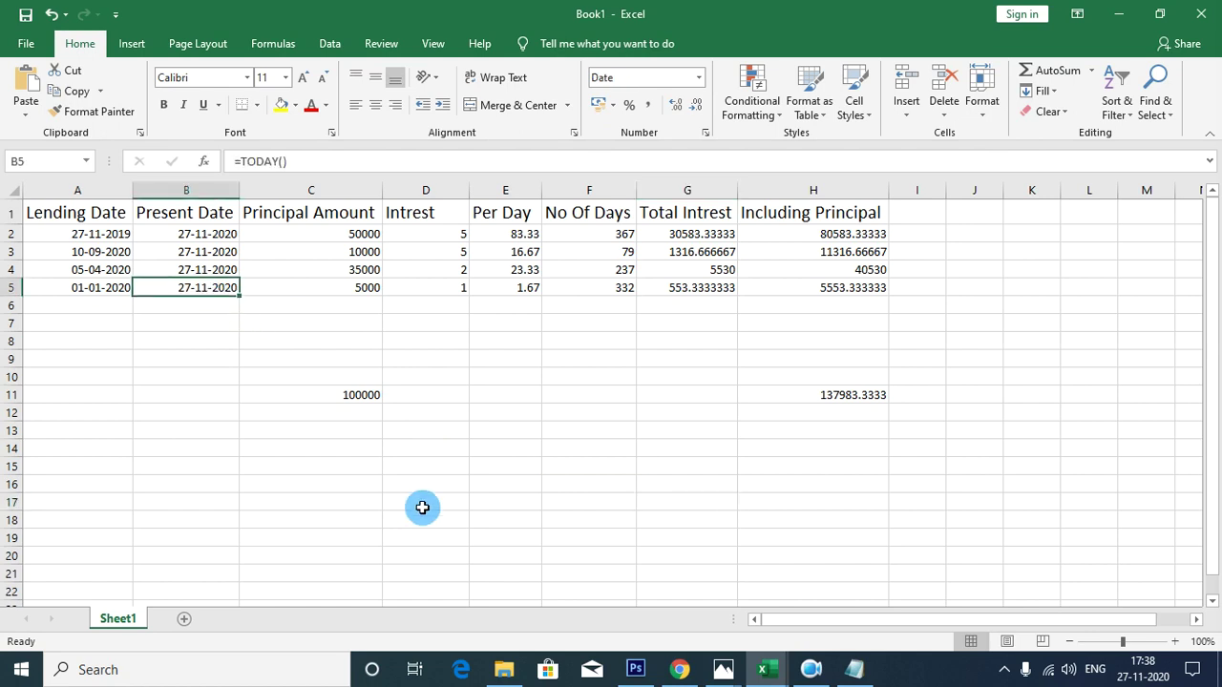
key(ctrl+s)
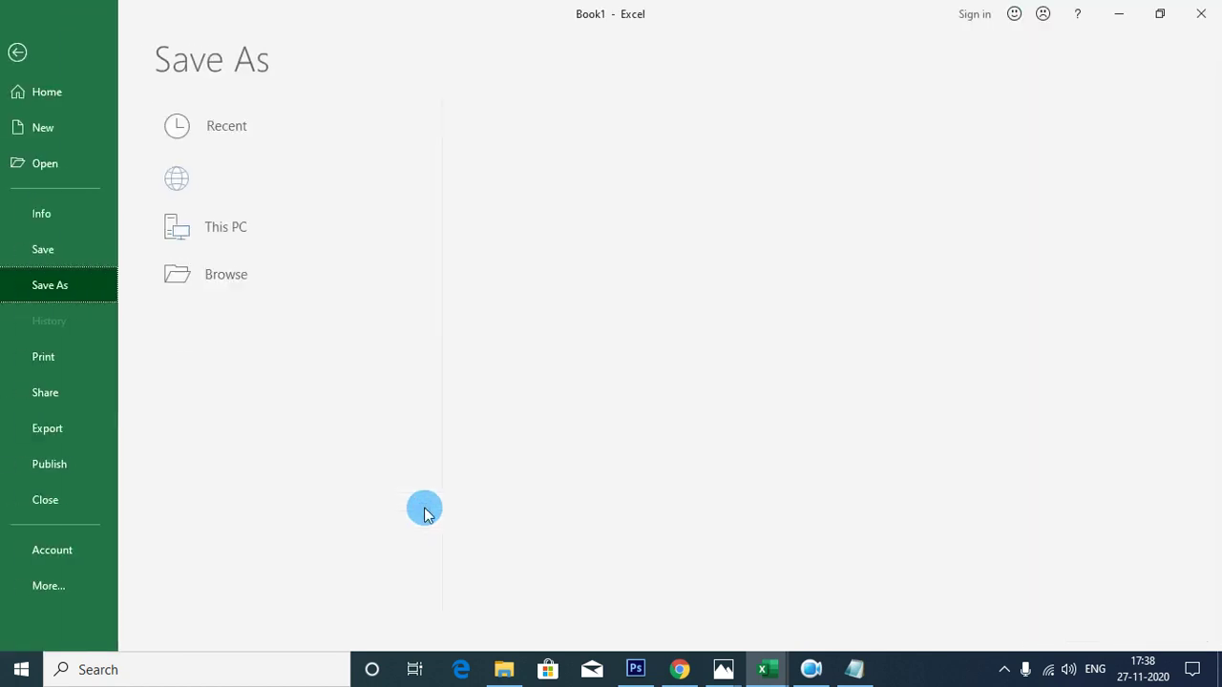
key(Escape)
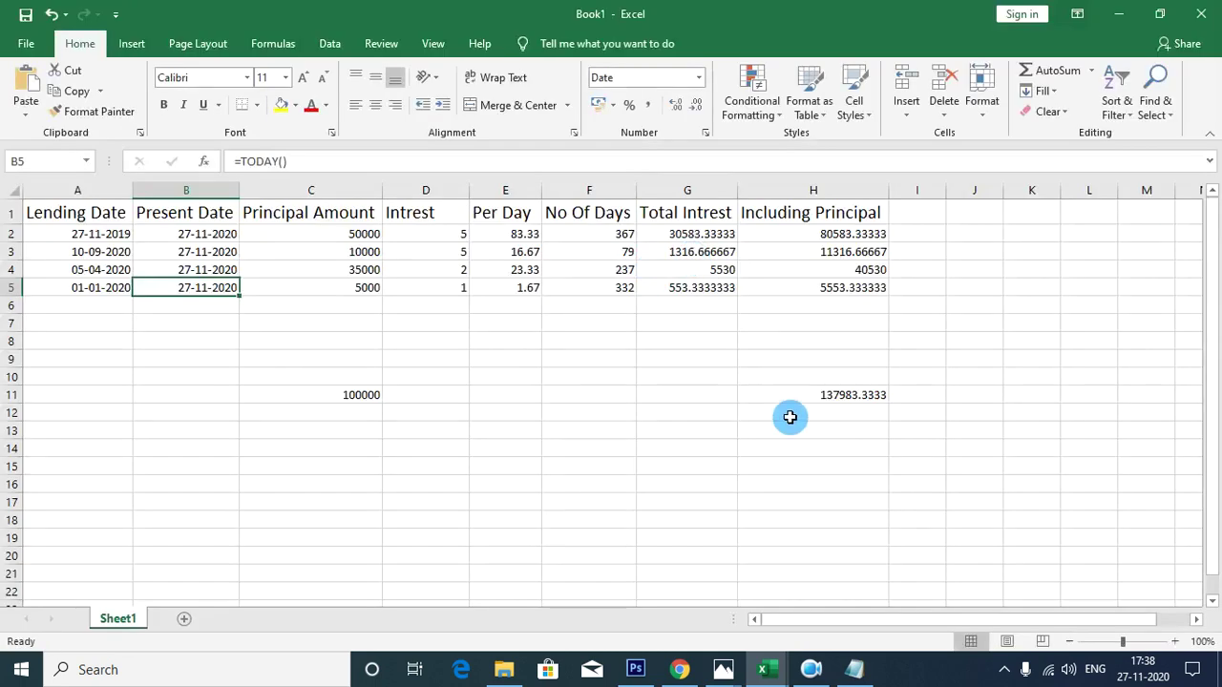
Step: Record the current Including Principal amounts as fixed values in K2 to K5: 80583.33, 11316.66, 40530 and 5553
click(847, 401)
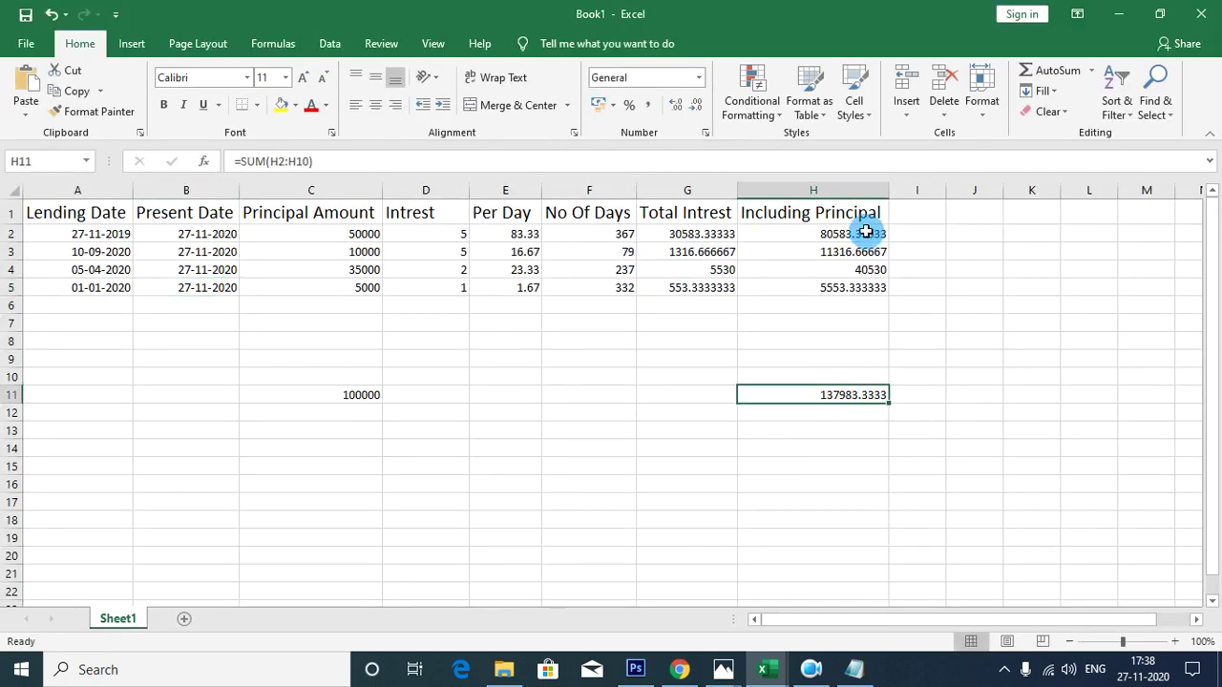
click(1028, 232)
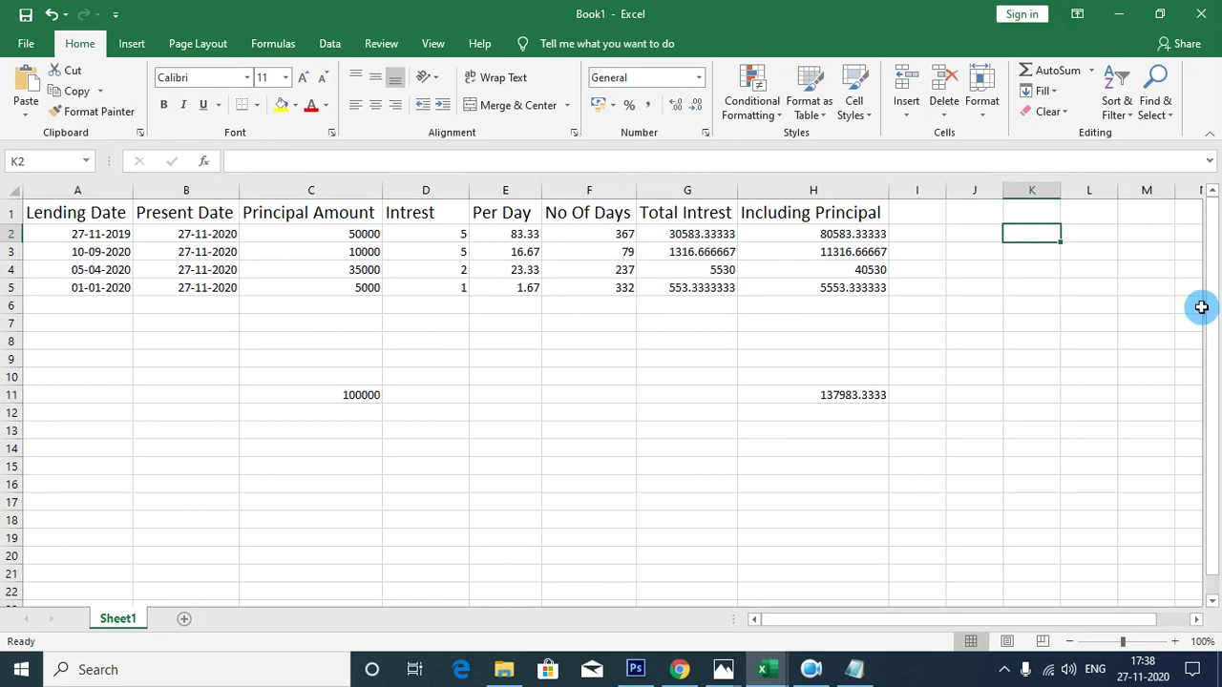
text(80583)
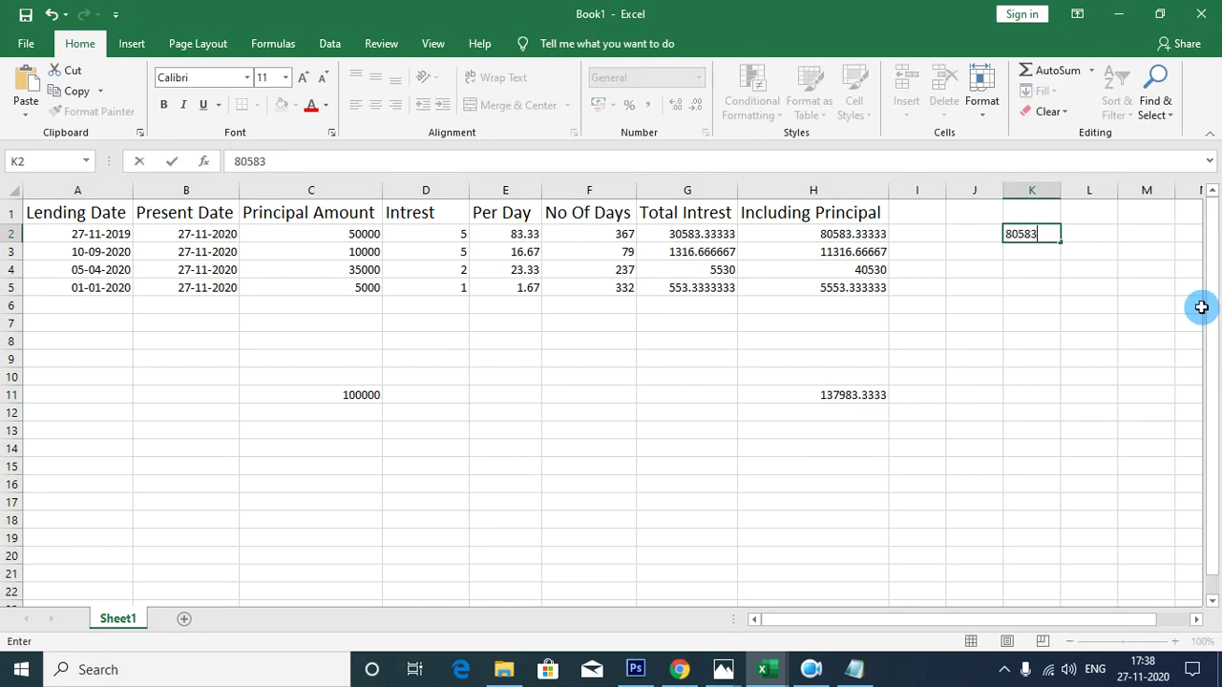
text(.33)
key(Return)
text(11316.66)
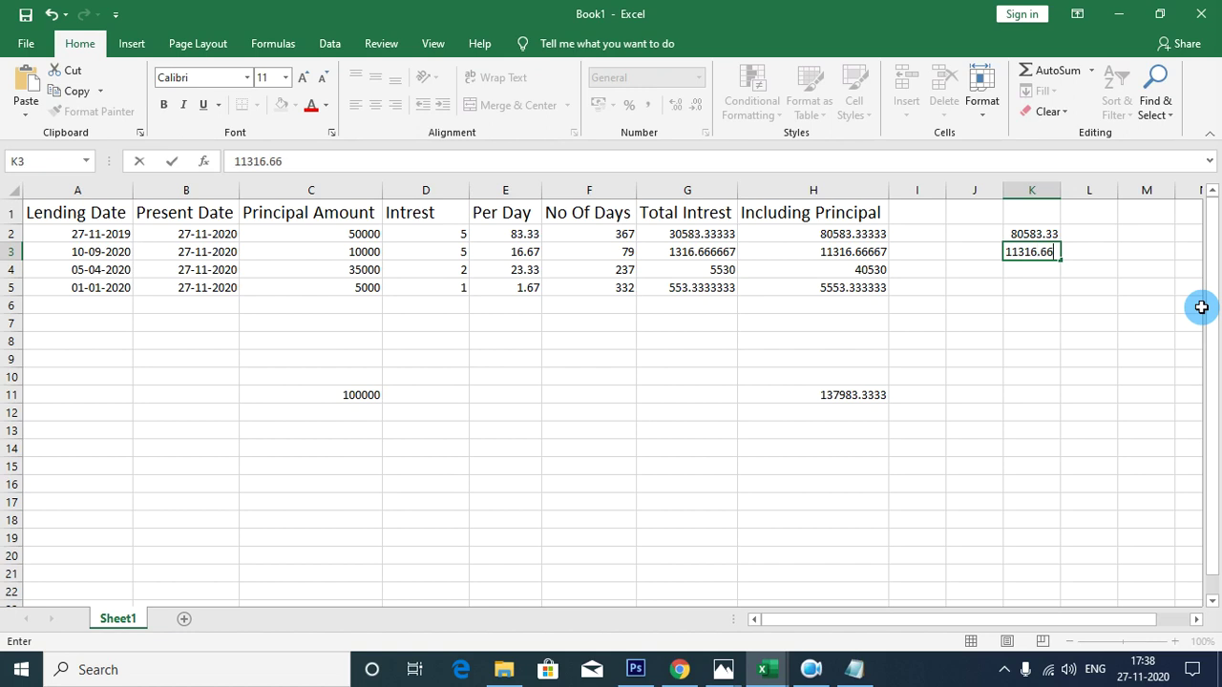
key(Return)
text(40530)
key(Return)
text(5553)
key(Return)
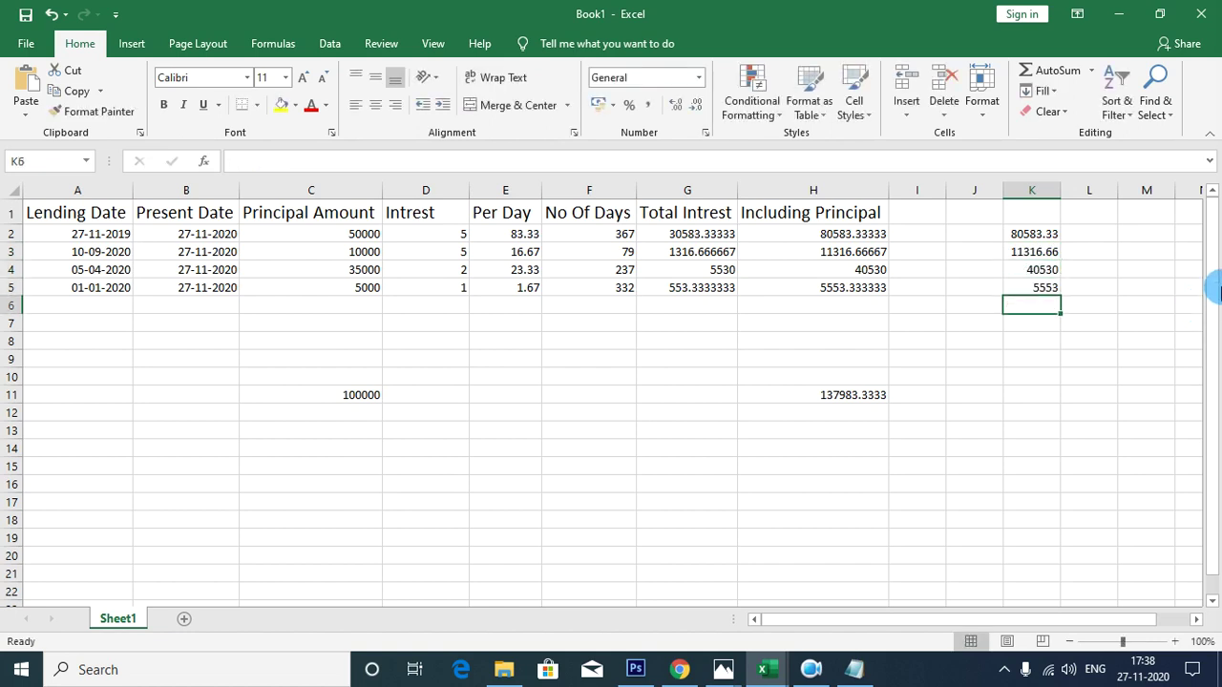
Step: Record the current Including Principal total as the fixed value 137983.33 in K11
click(1018, 390)
text(137983.3)
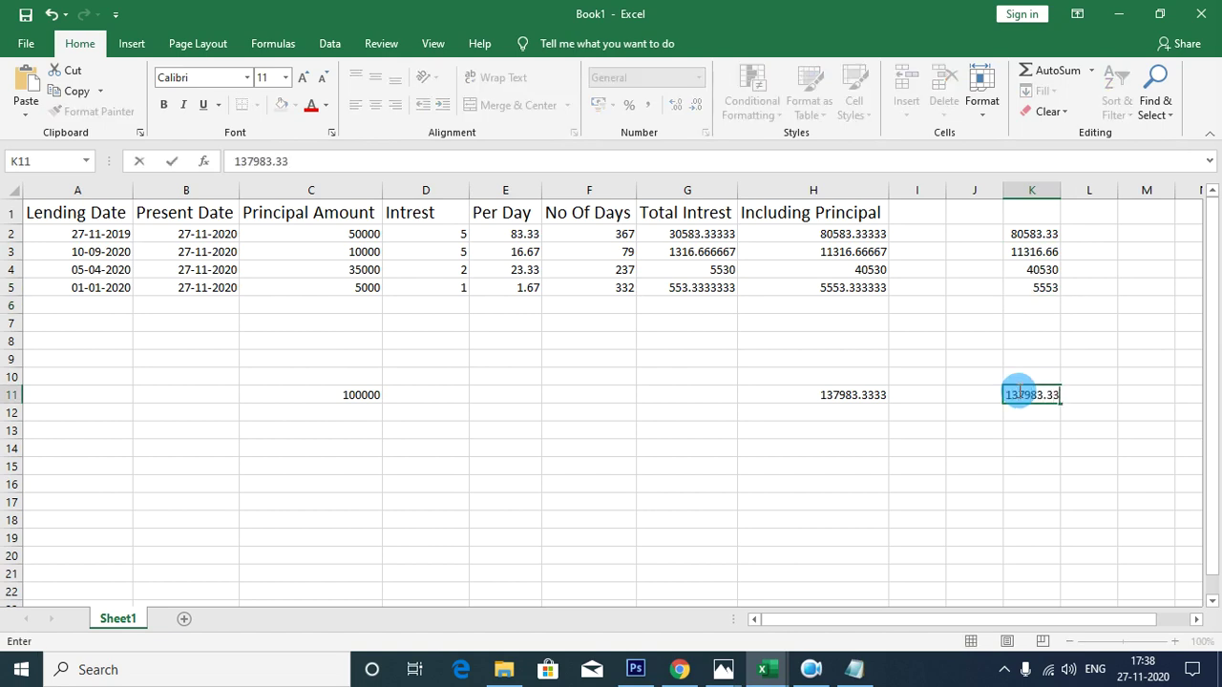
key(Return)
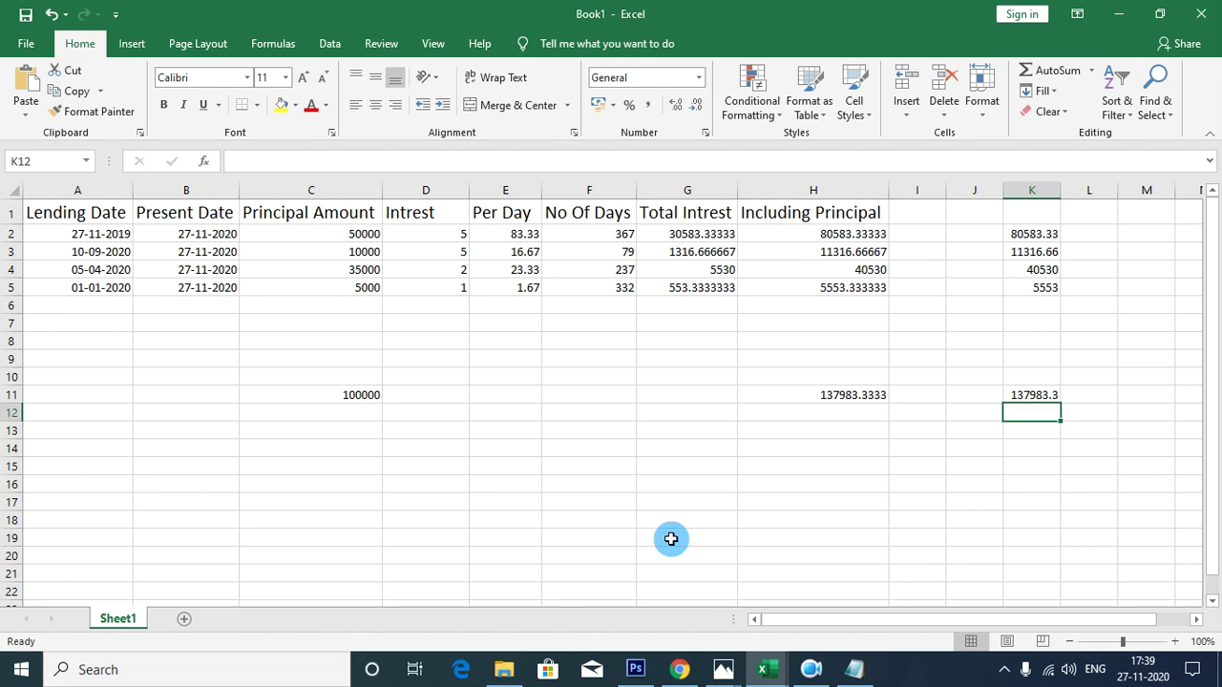
Step: Save the Book1 workbook to a folder on this PC
key(ctrl+s)
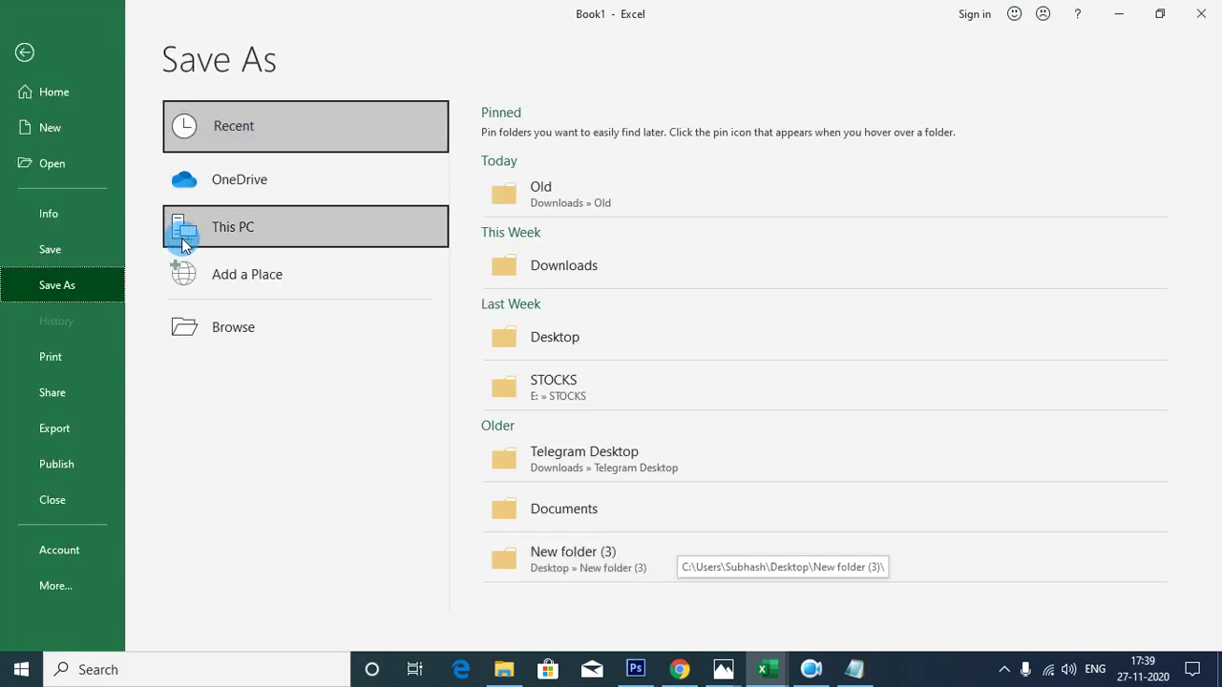
click(175, 241)
click(231, 325)
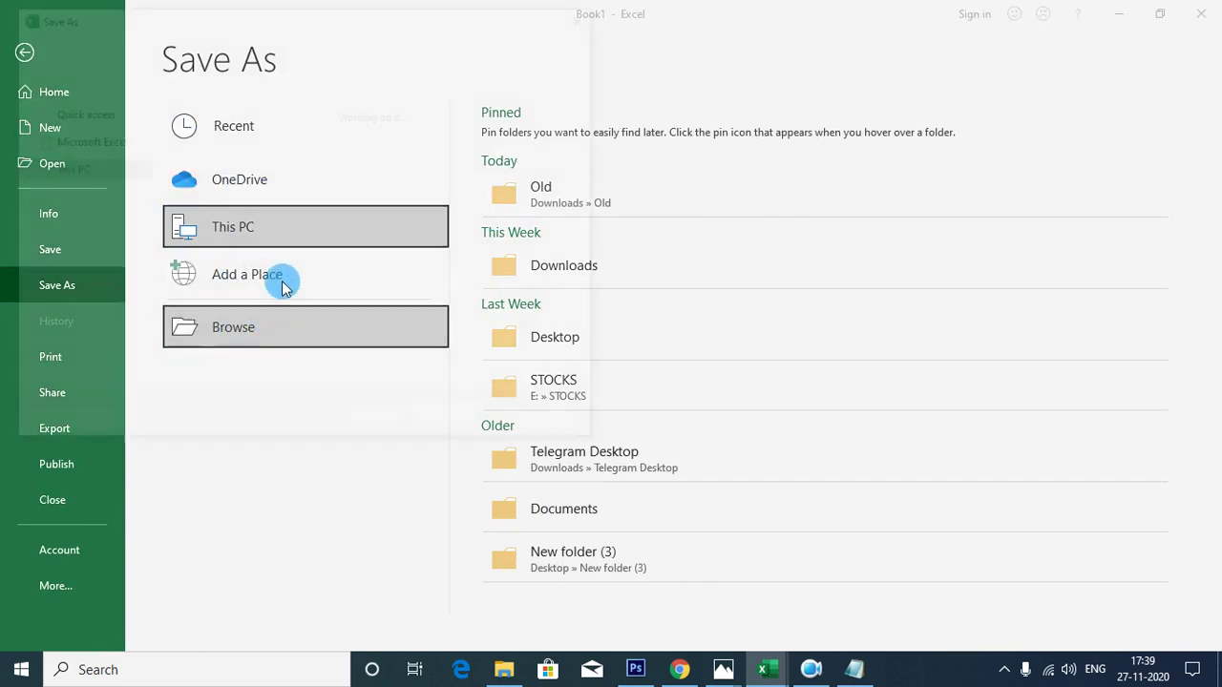
click(73, 155)
click(273, 307)
click(457, 422)
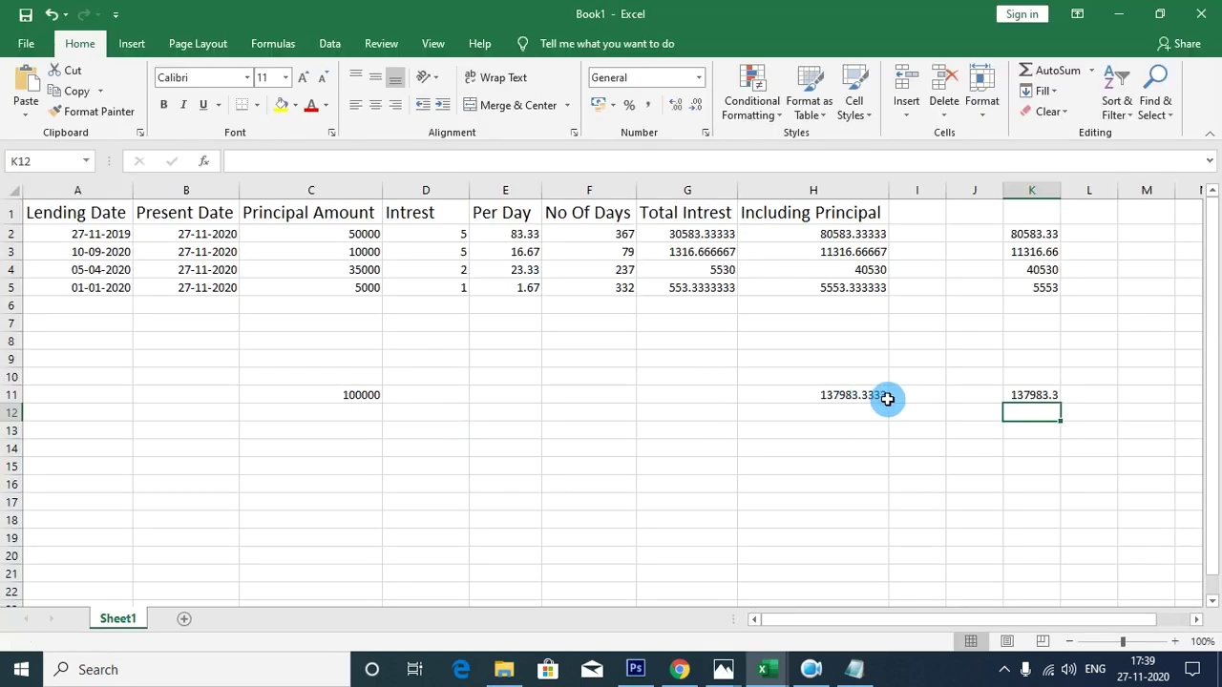
Step: Enlarge the font of the recorded total in K11 to size 20 and close the workbook
click(1030, 395)
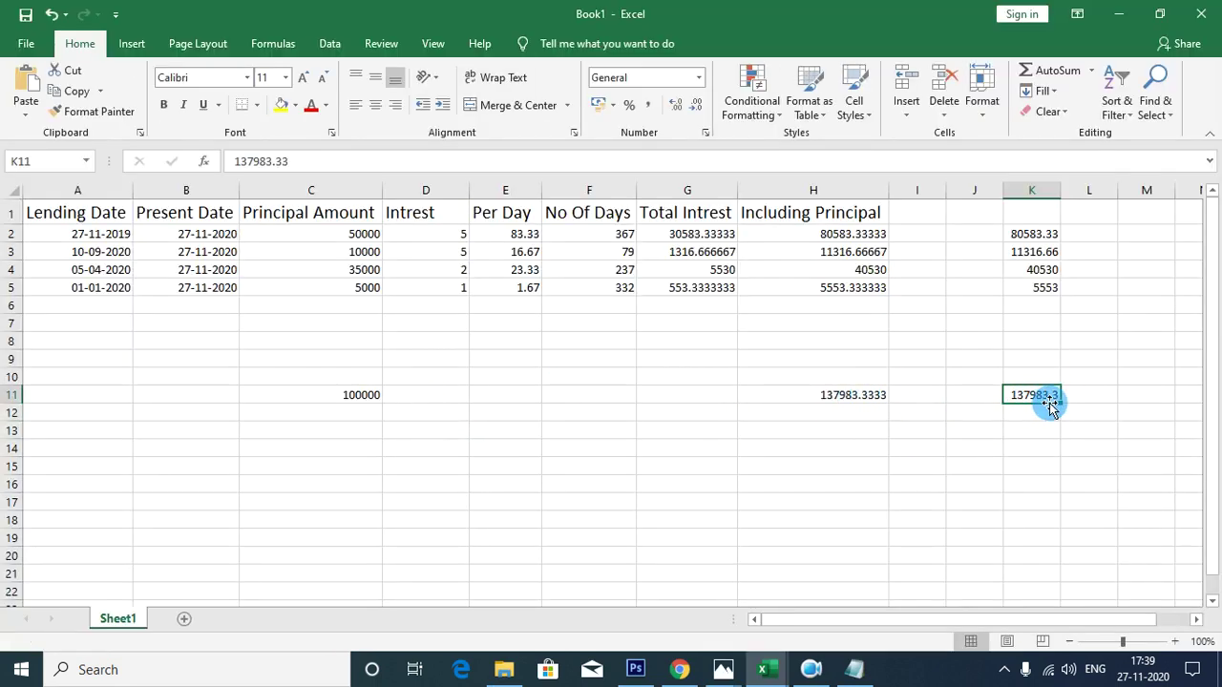
click(303, 78)
click(304, 78)
click(303, 78)
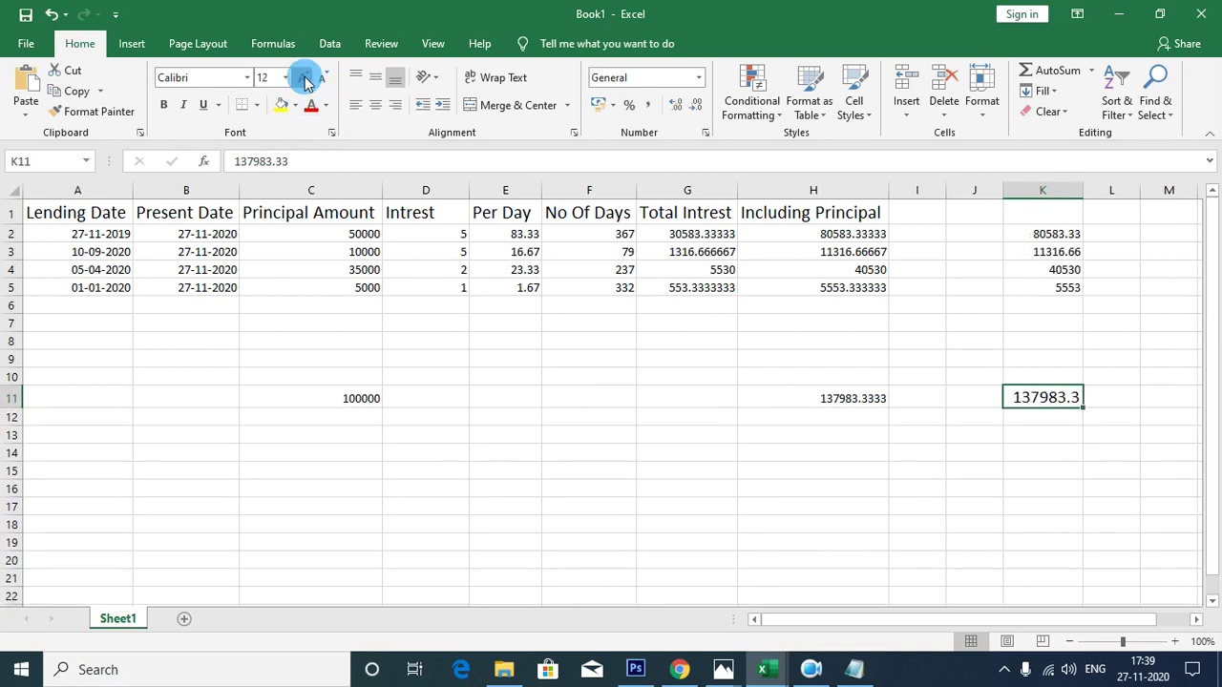
click(304, 78)
click(303, 78)
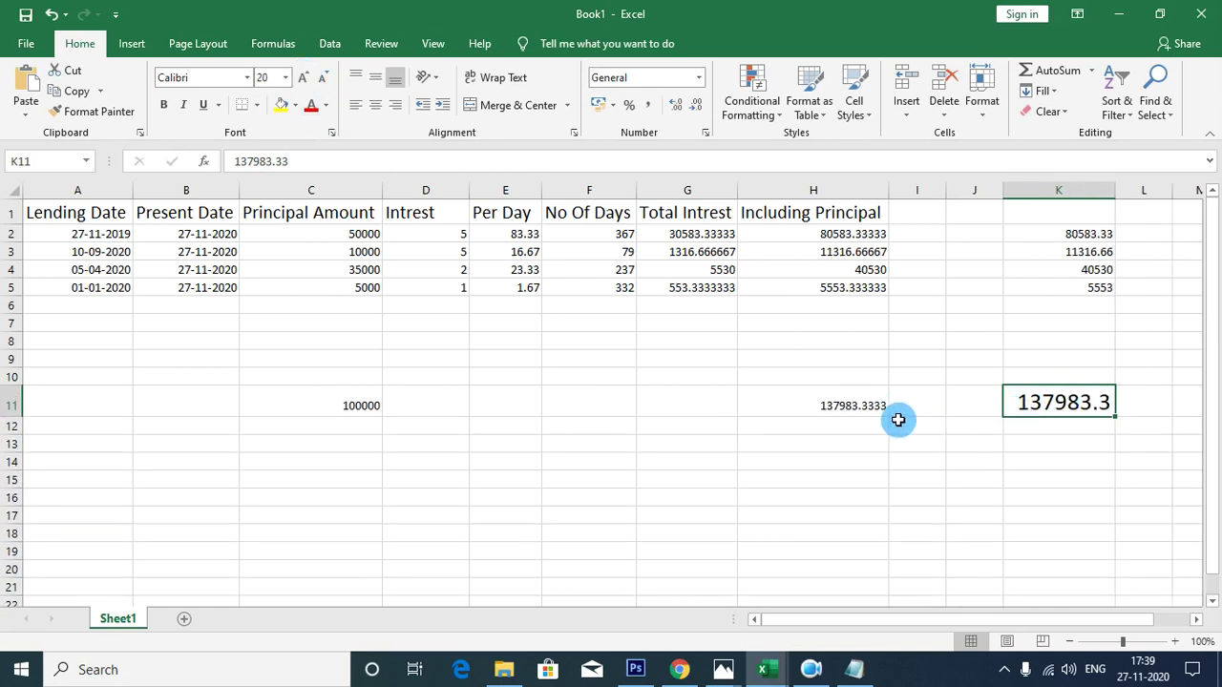
click(1200, 19)
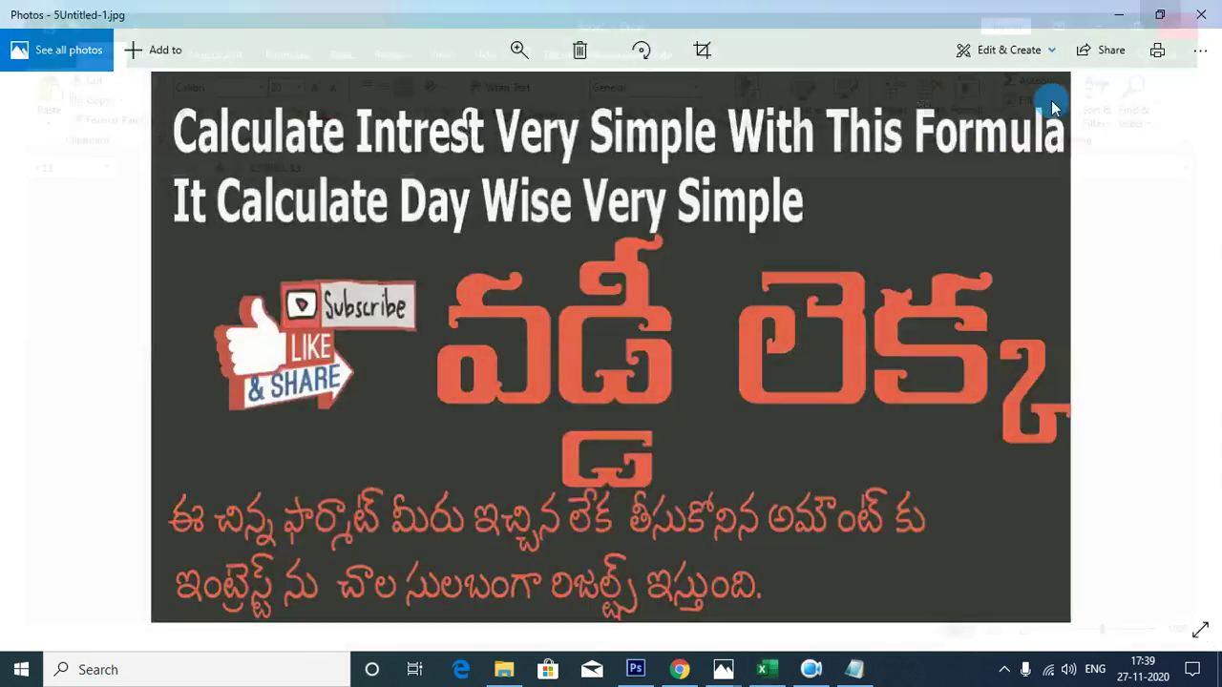
Step: View the system calendar, search Windows for the Region settings, and switch to the Date & time settings
click(1155, 671)
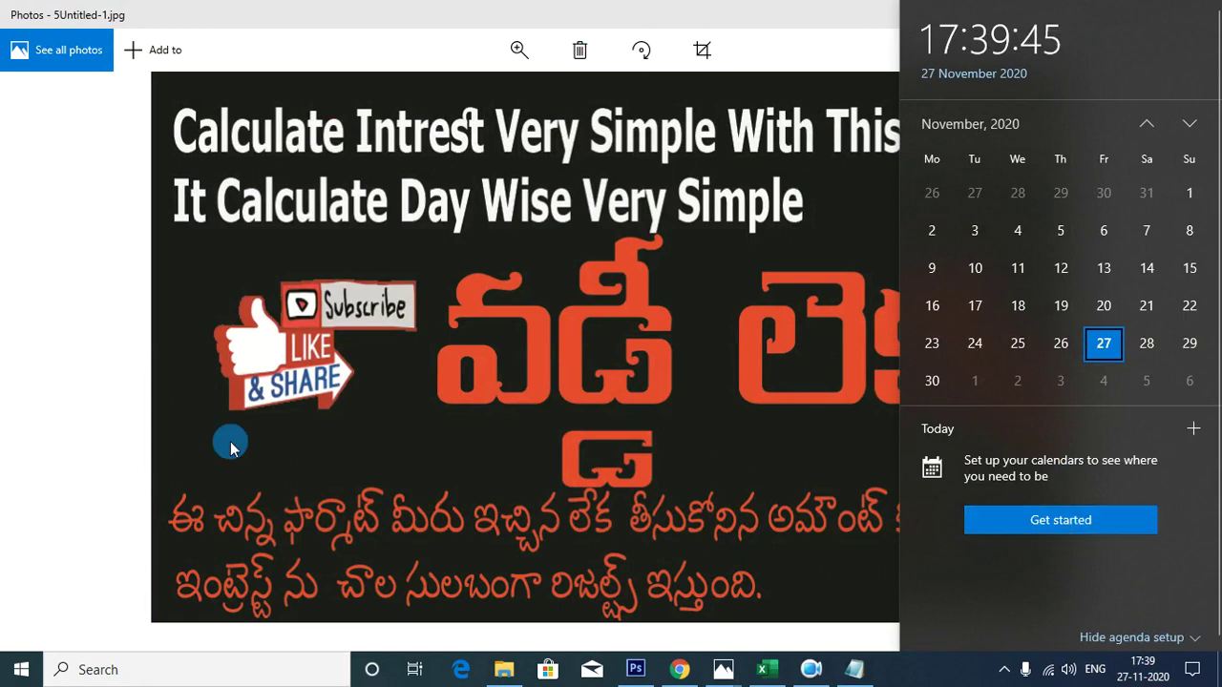
click(147, 672)
click(147, 672)
text(reg)
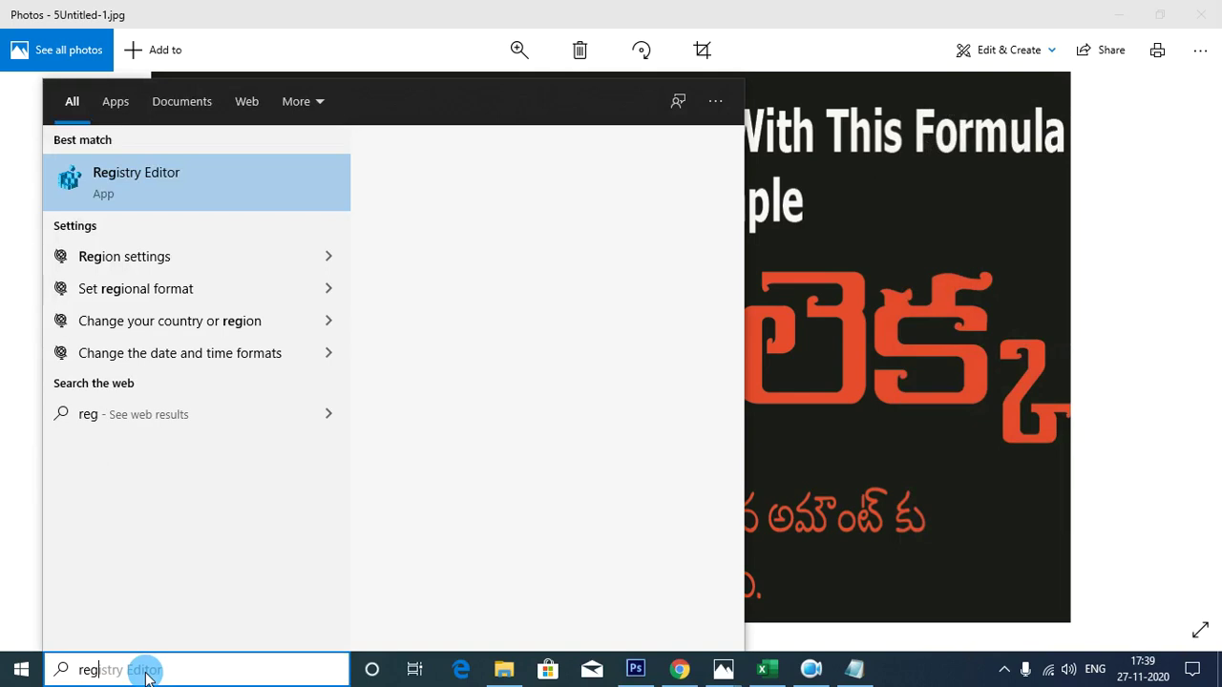
text(io)
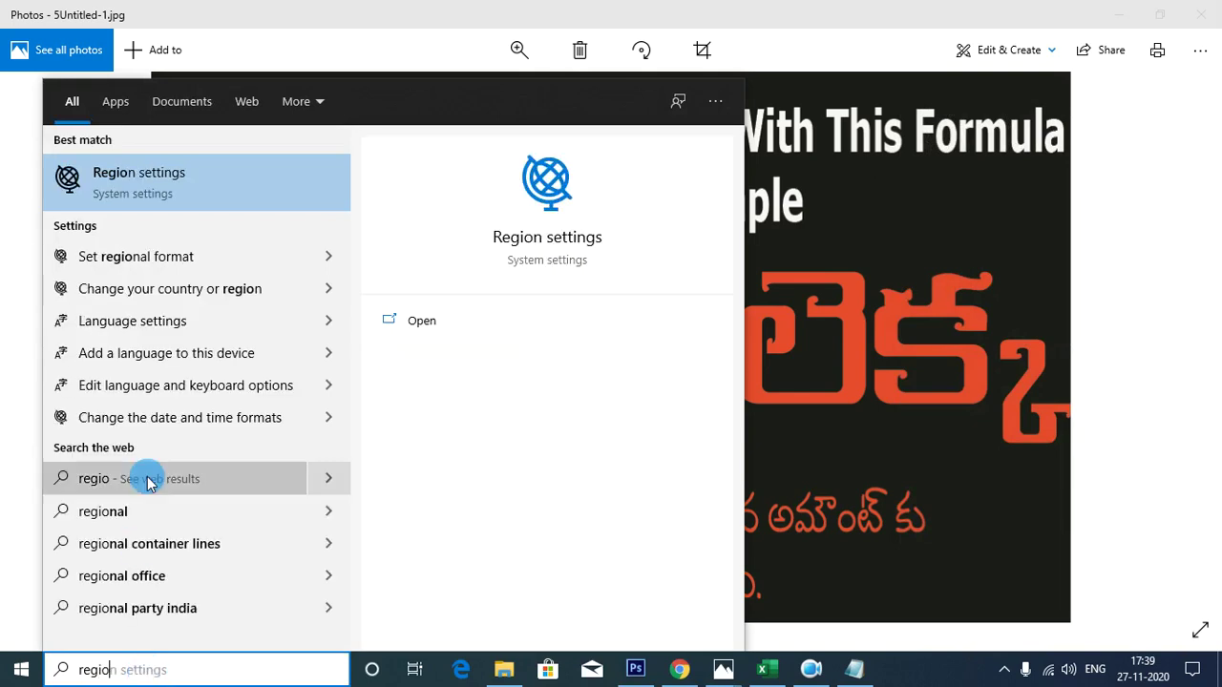
click(151, 177)
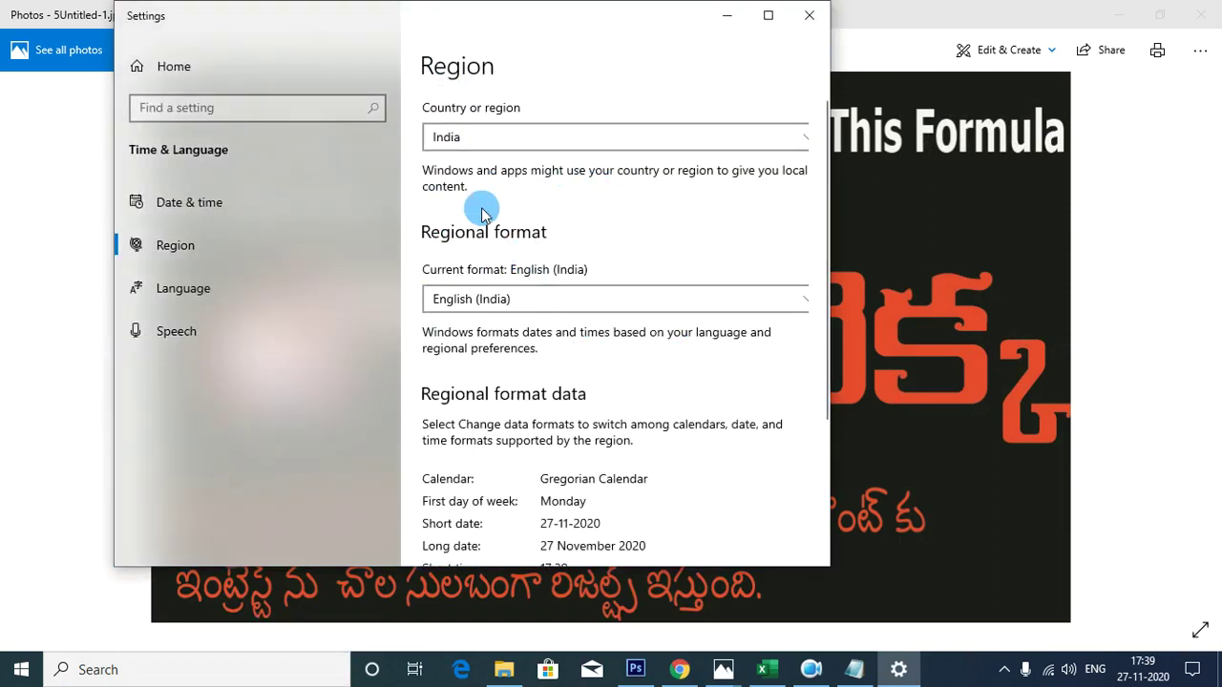
click(218, 203)
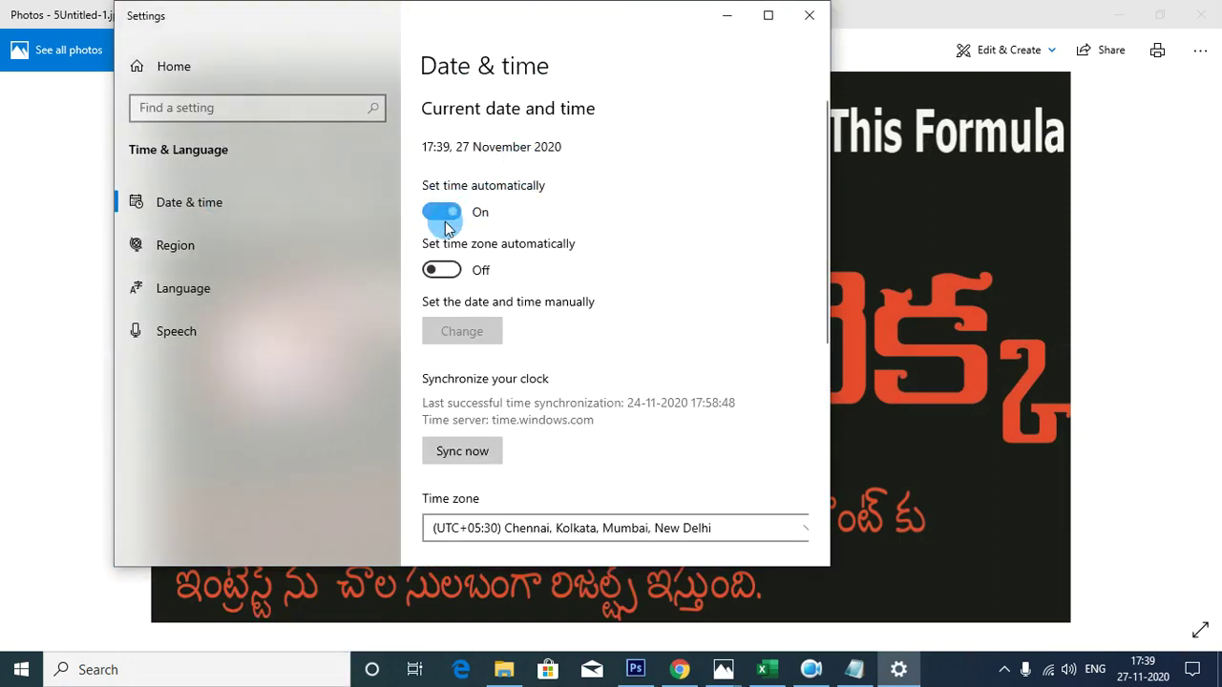
Step: Turn off automatic time setting and manually change the system date to 30 November 2020
click(439, 213)
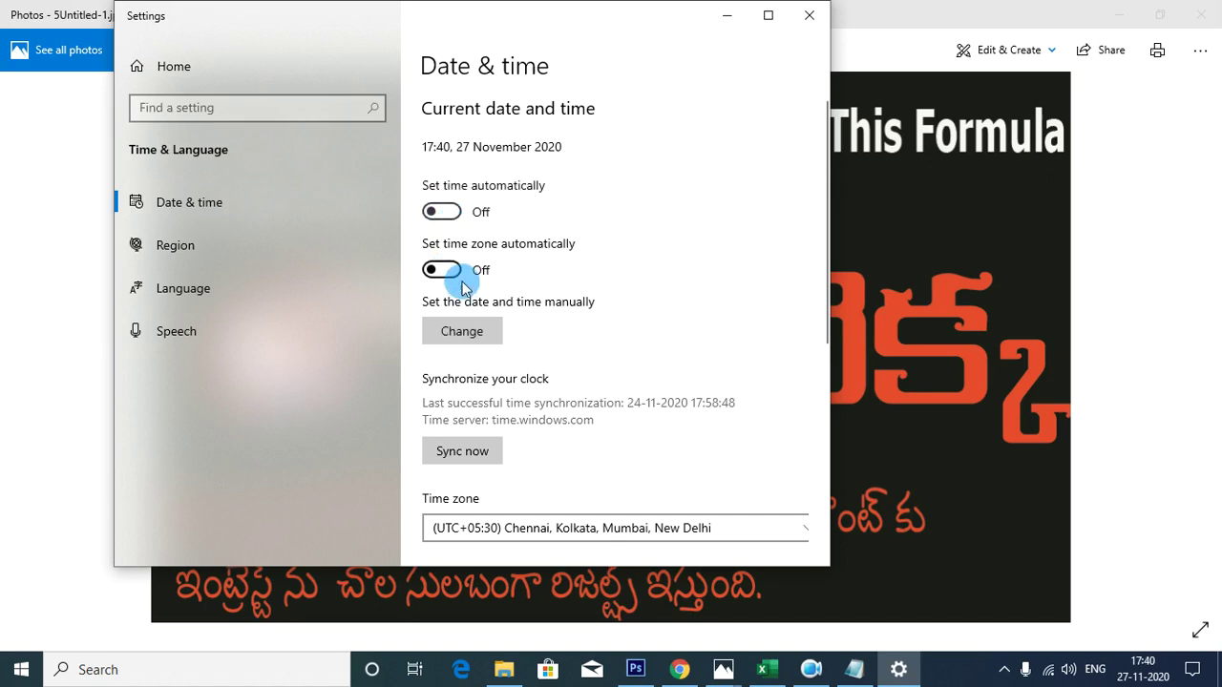
click(473, 334)
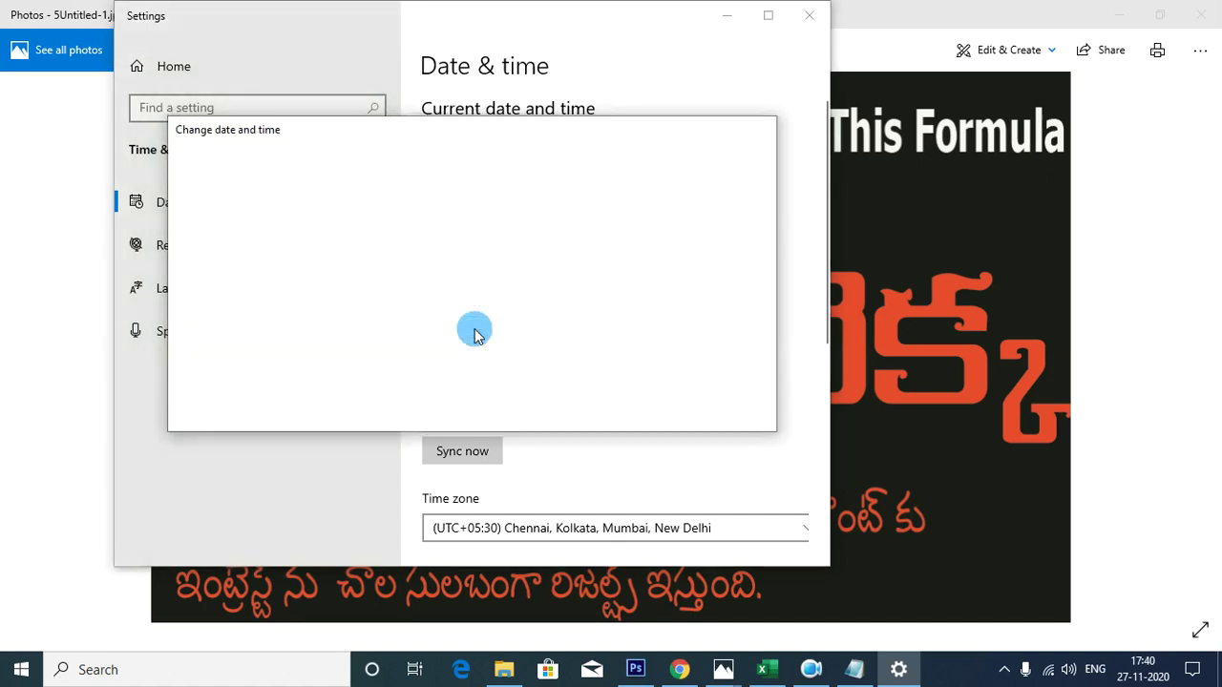
click(257, 234)
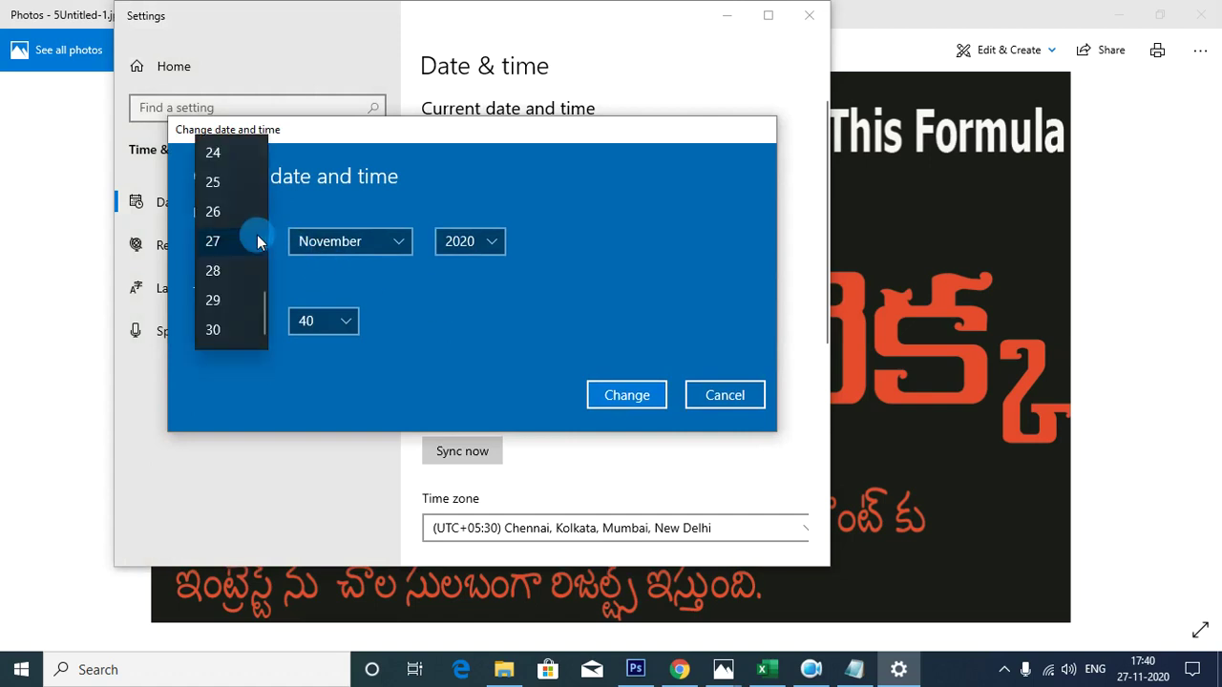
click(213, 329)
click(396, 241)
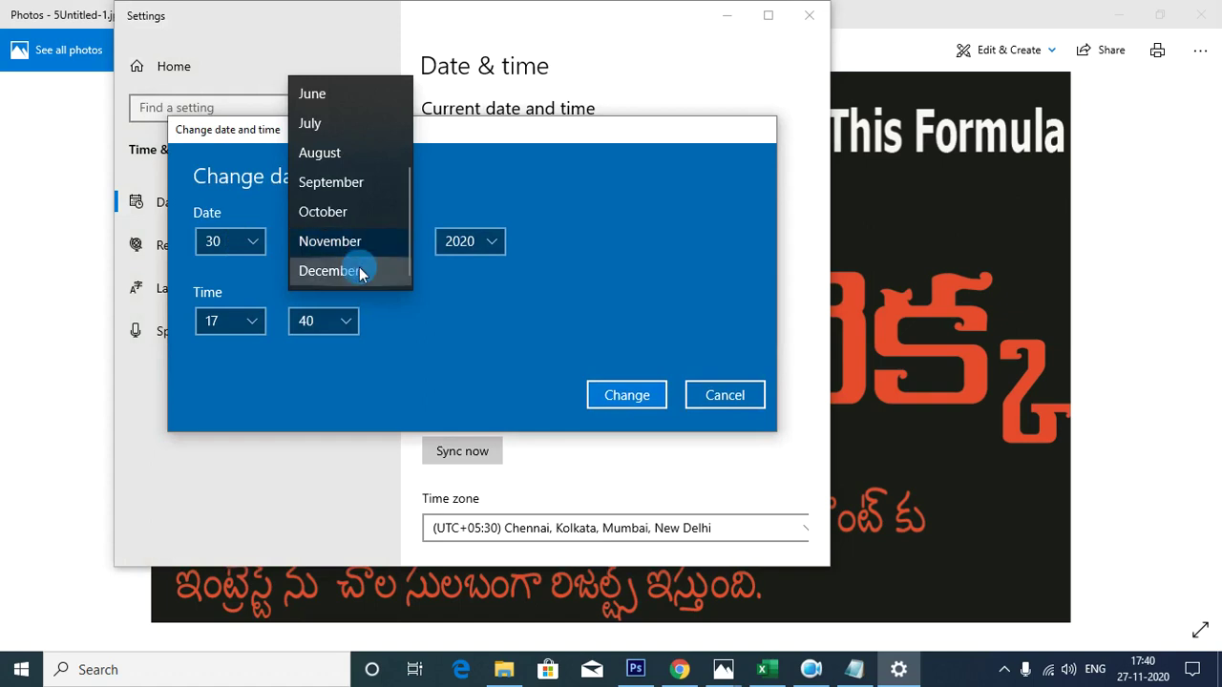
click(372, 243)
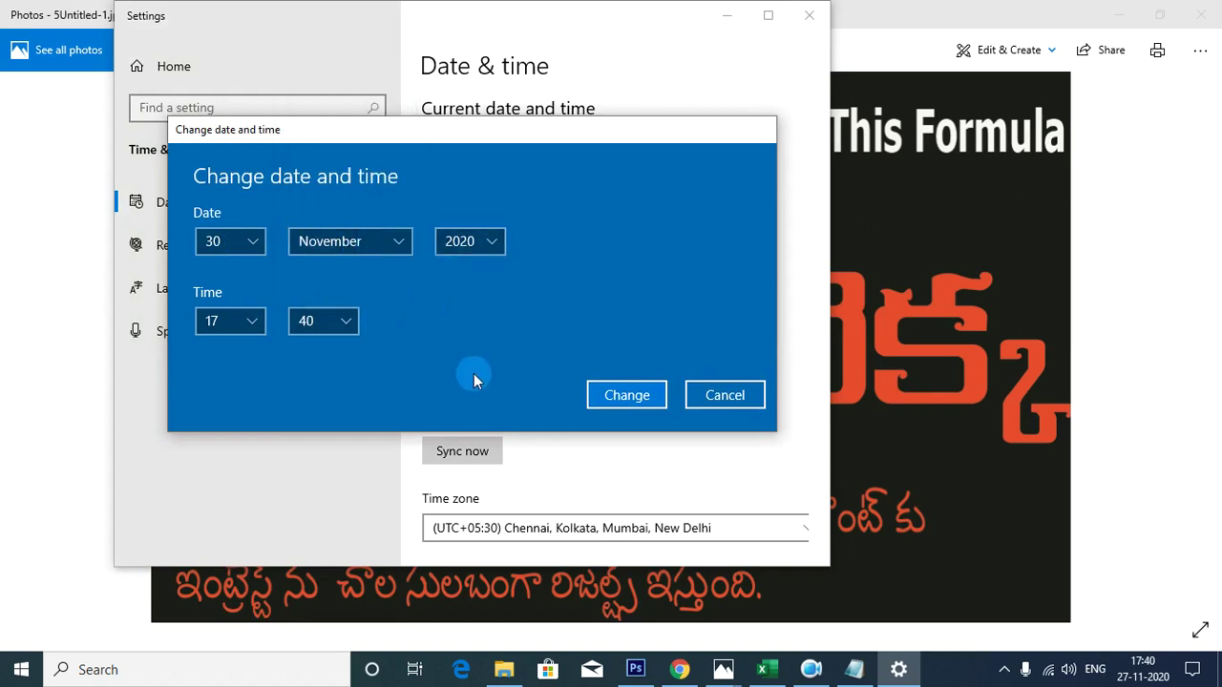
click(640, 401)
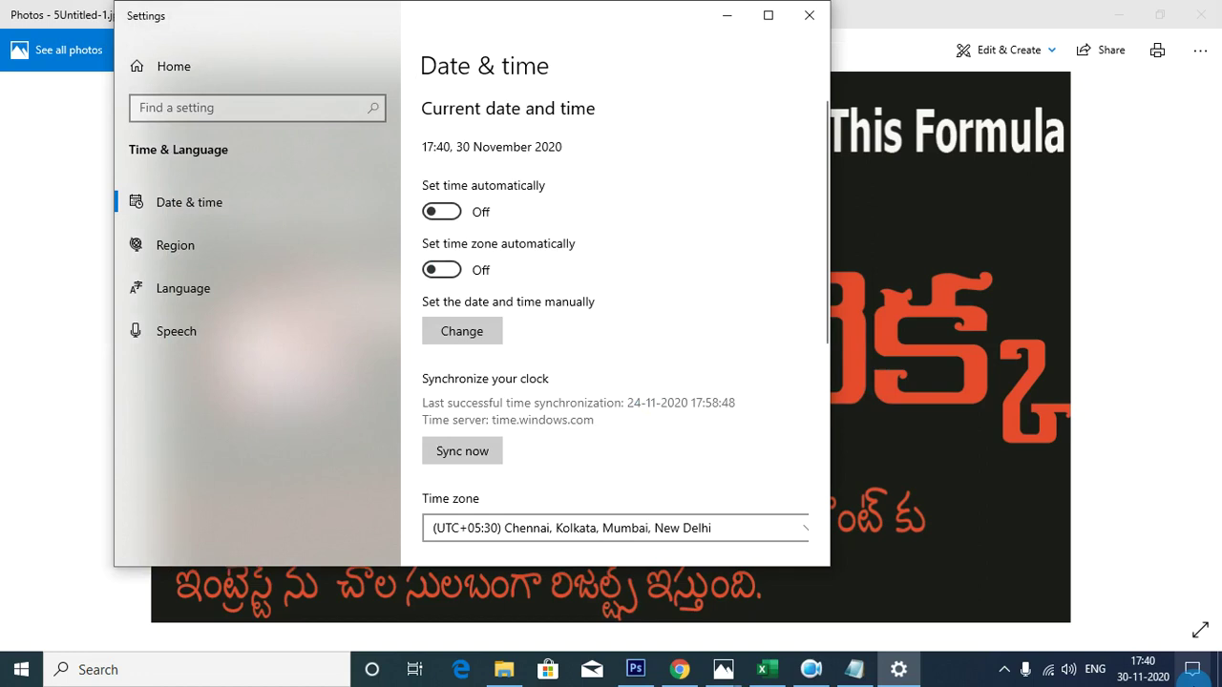
Step: Check the system date in the taskbar calendar and minimize the Settings and Photos windows
mouse_move(1137, 680)
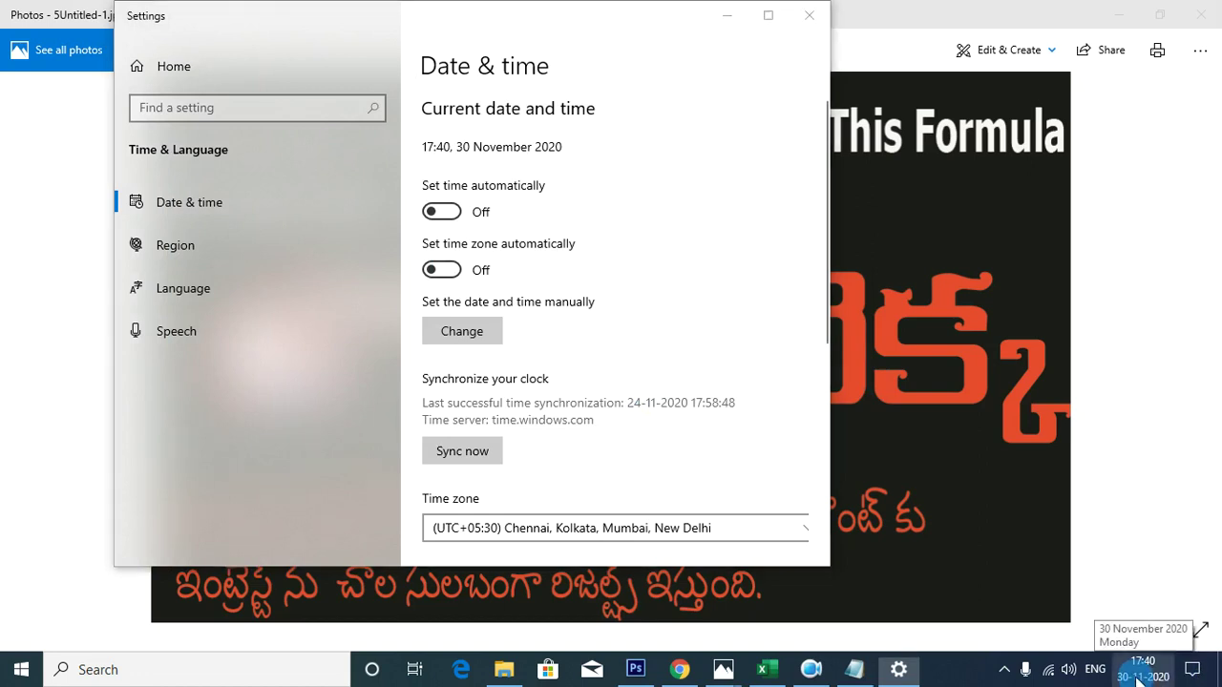
click(1138, 679)
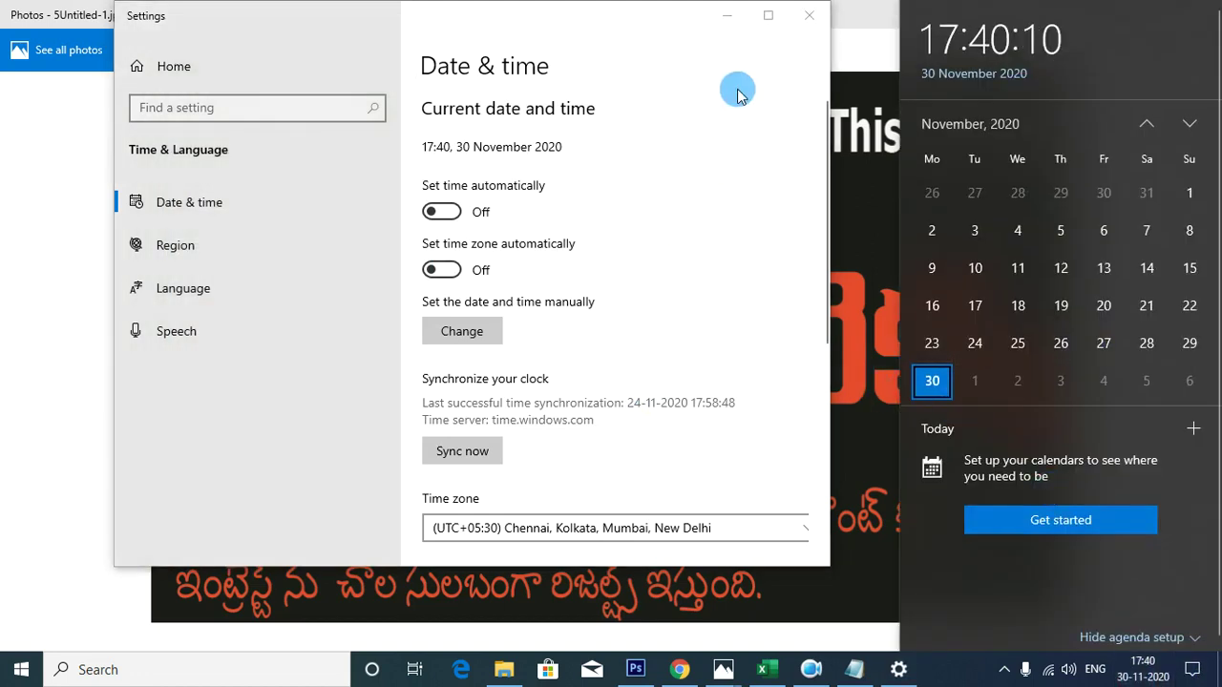
click(725, 18)
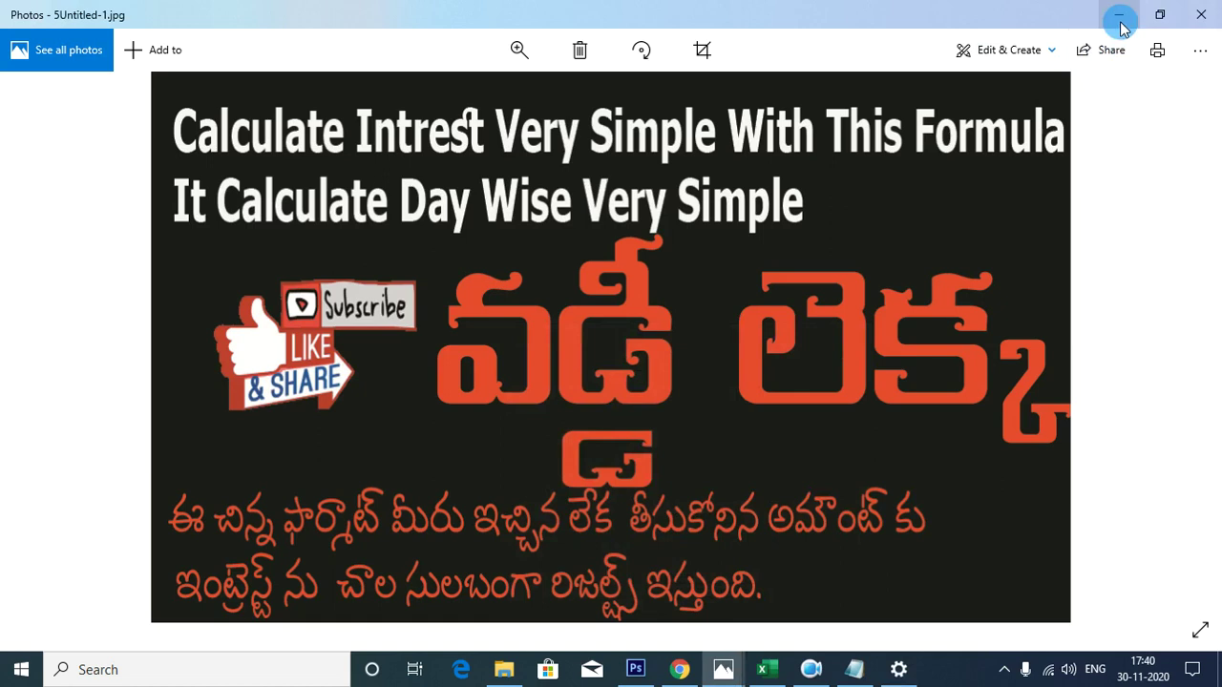
click(1120, 15)
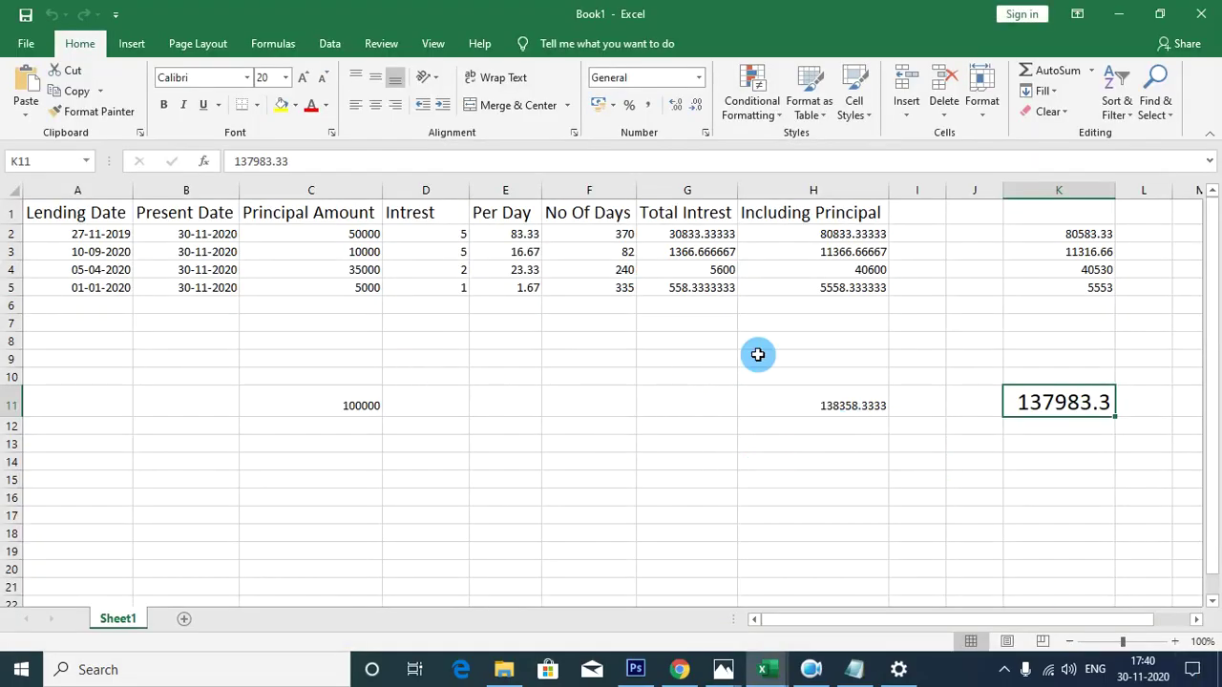
Step: Enlarge the font of the Including Principal total in H11 to size 18
click(472, 454)
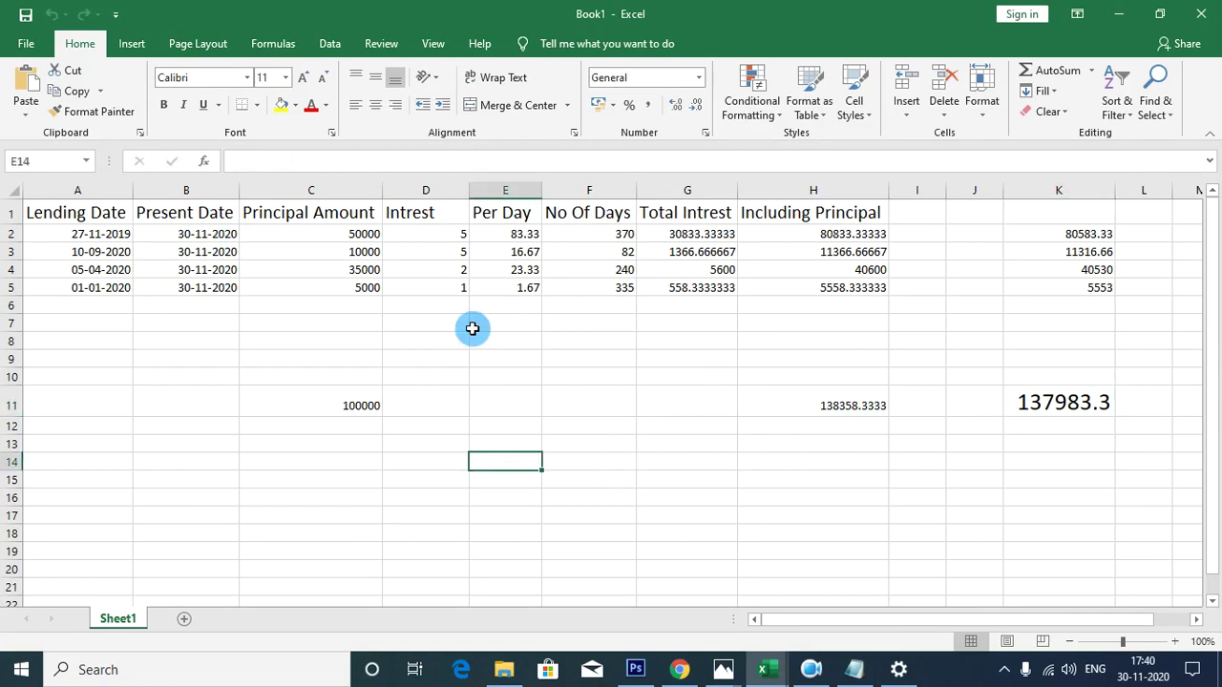
click(831, 413)
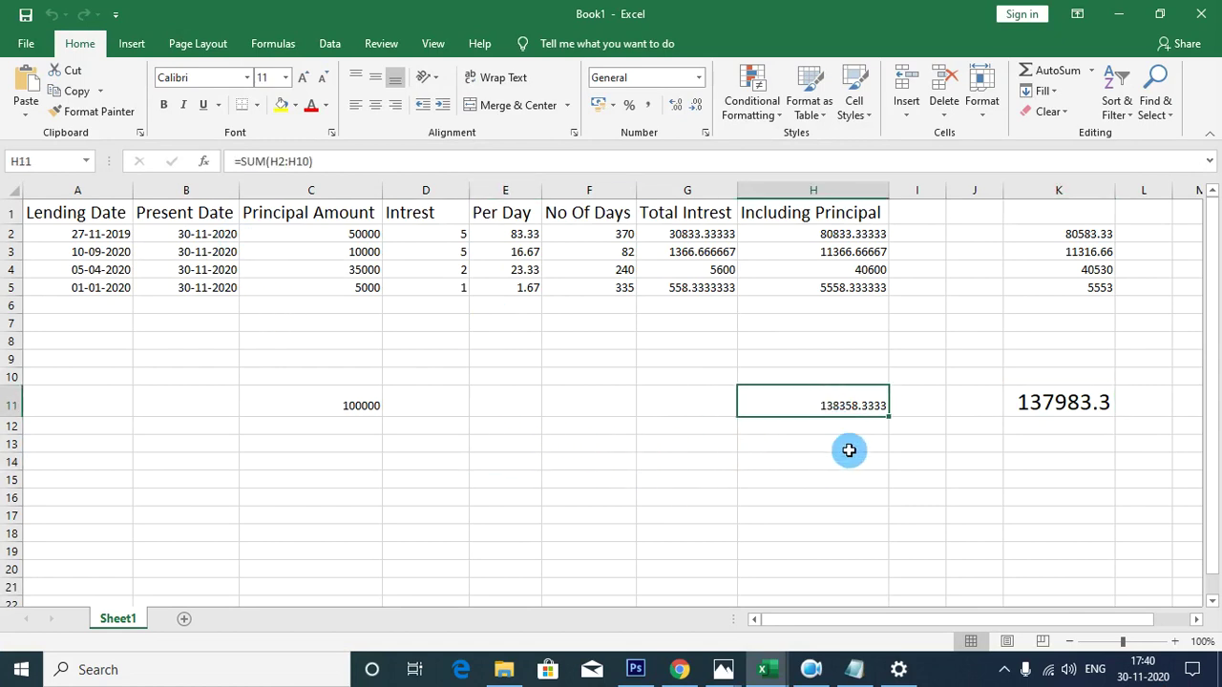
click(302, 78)
click(302, 78)
click(302, 78)
click(302, 78)
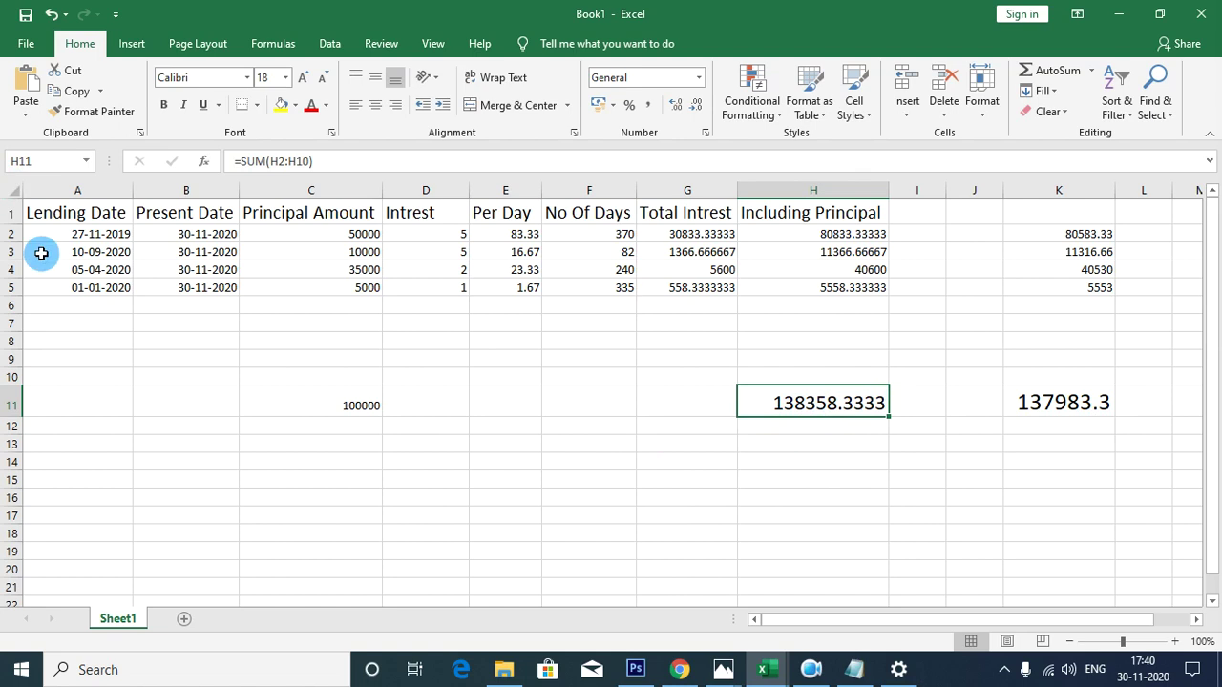
Step: Check the Present Date formulas in B2 and B5 and the empty Lending Date cells A6 to A19
click(176, 235)
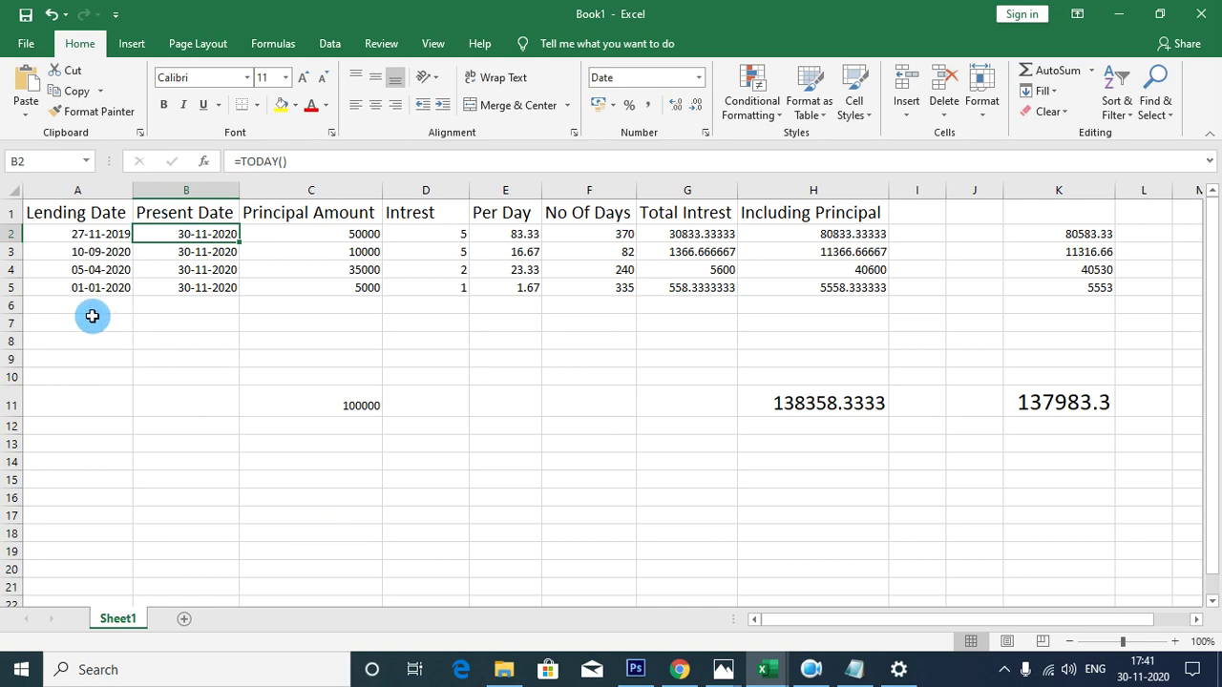
drag(90, 311, 106, 545)
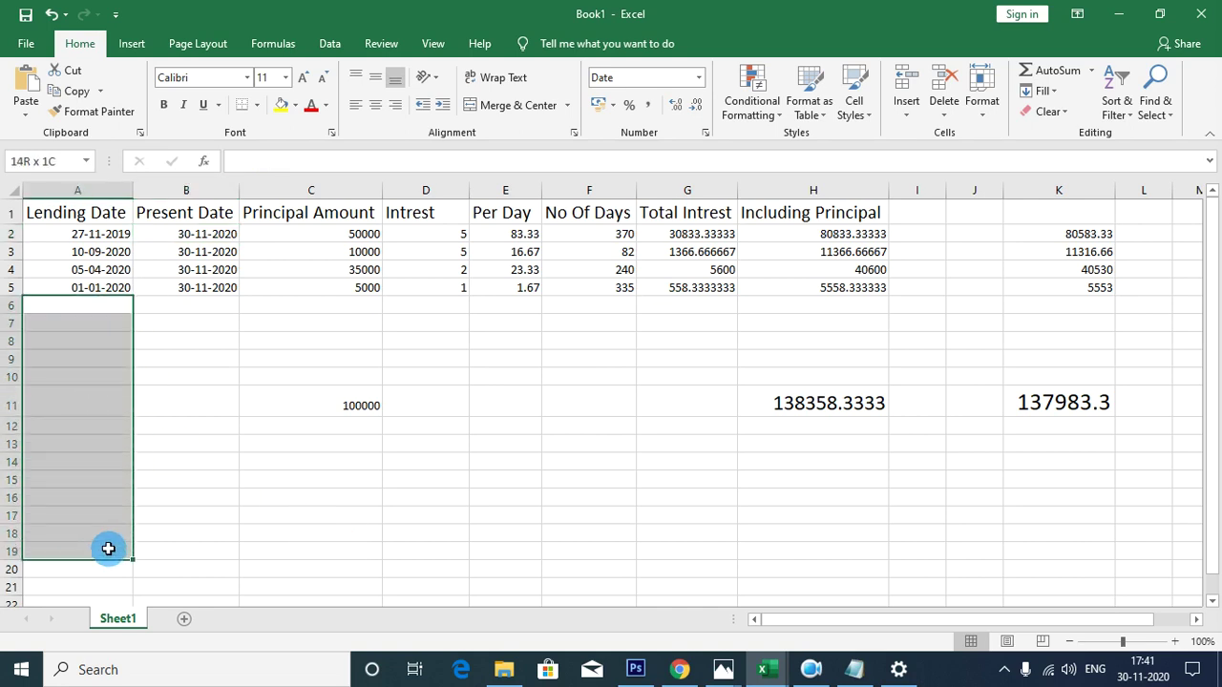
click(225, 288)
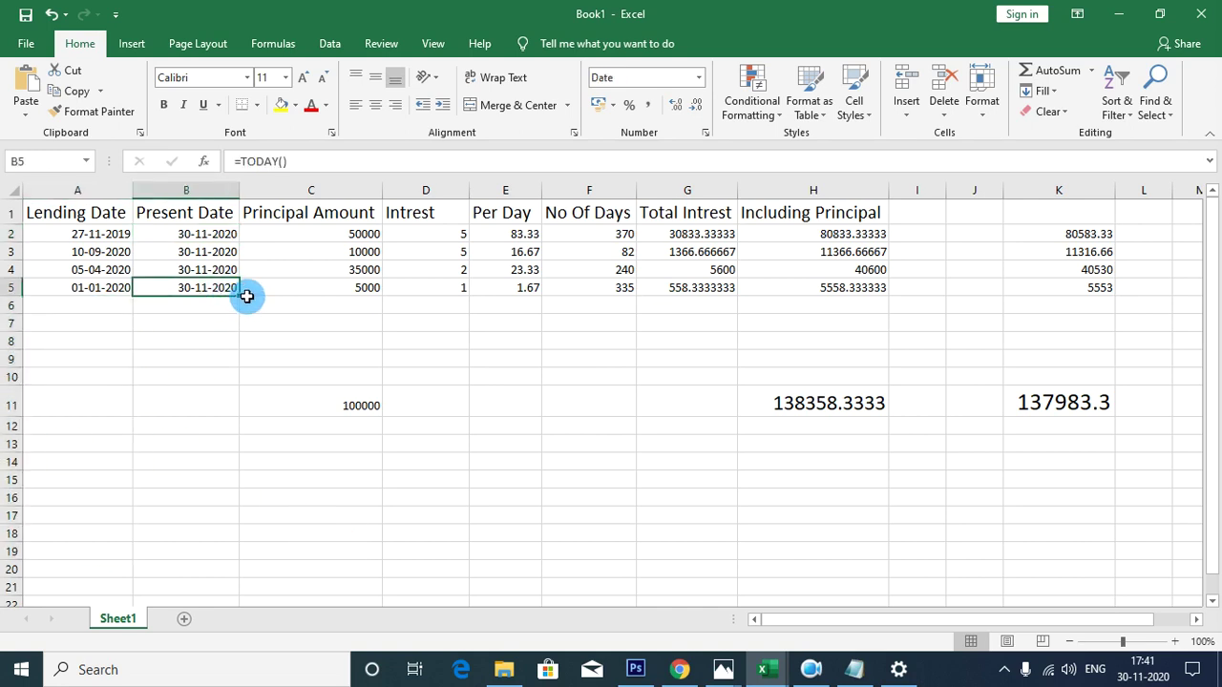
Step: Fill the Present Date formula from B5 down to B14 and the Per Day formula from E5 down to E11
drag(240, 296, 239, 464)
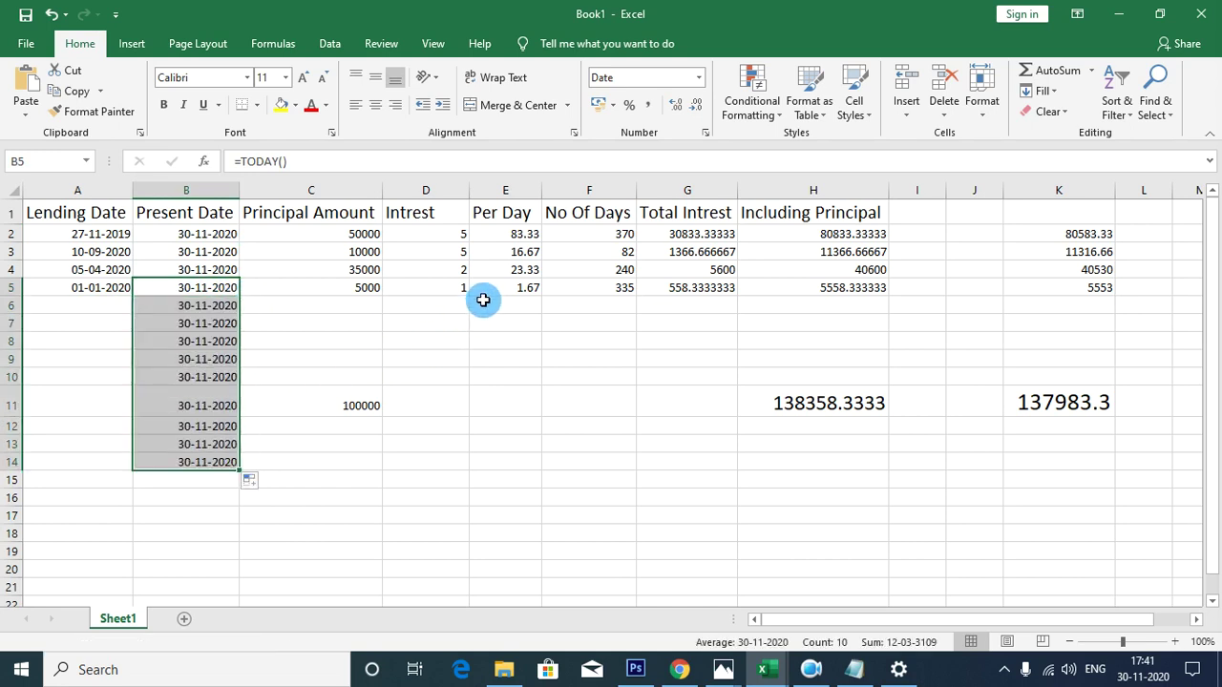
click(520, 289)
drag(545, 296, 535, 411)
click(531, 288)
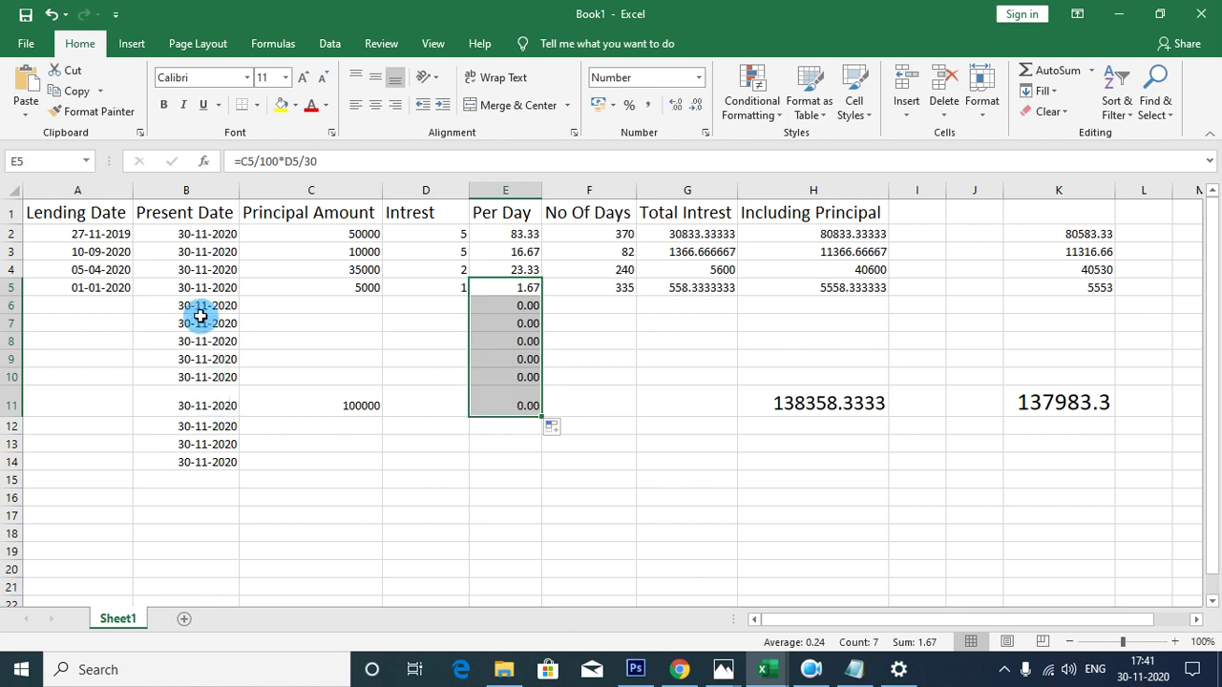
Step: Clear the filled formulas from the Present Date cells B6 to B15 and the Per Day cells E6 to E11
drag(199, 305, 208, 473)
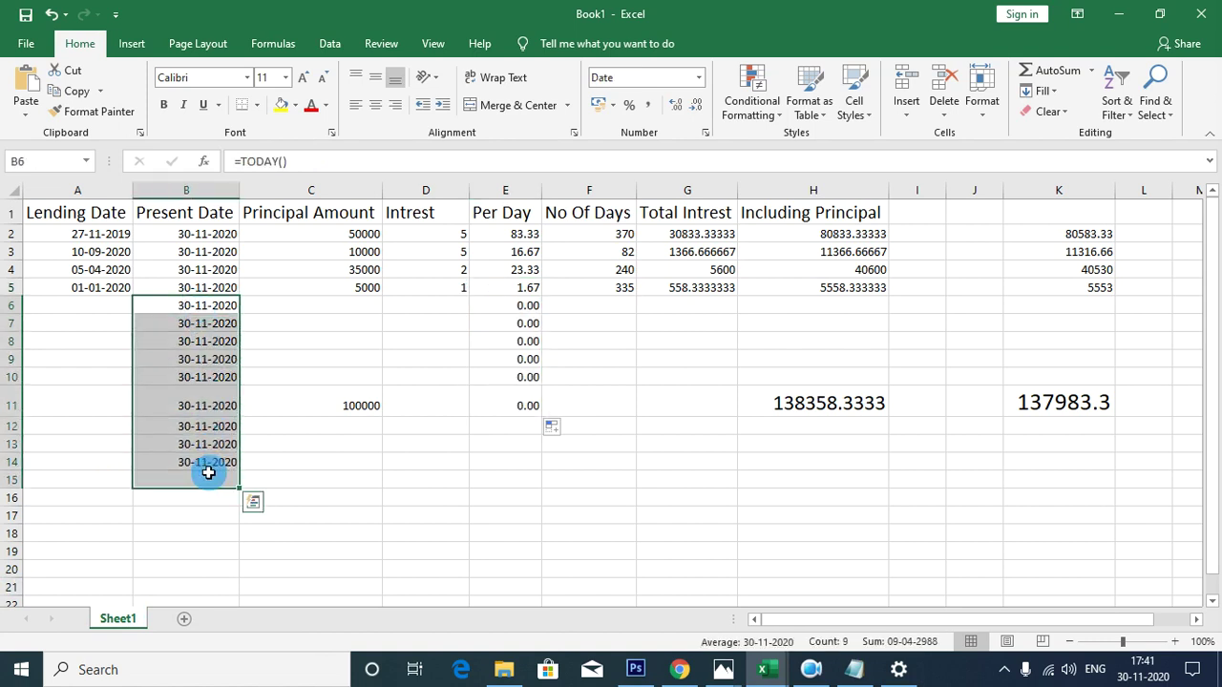
key(Delete)
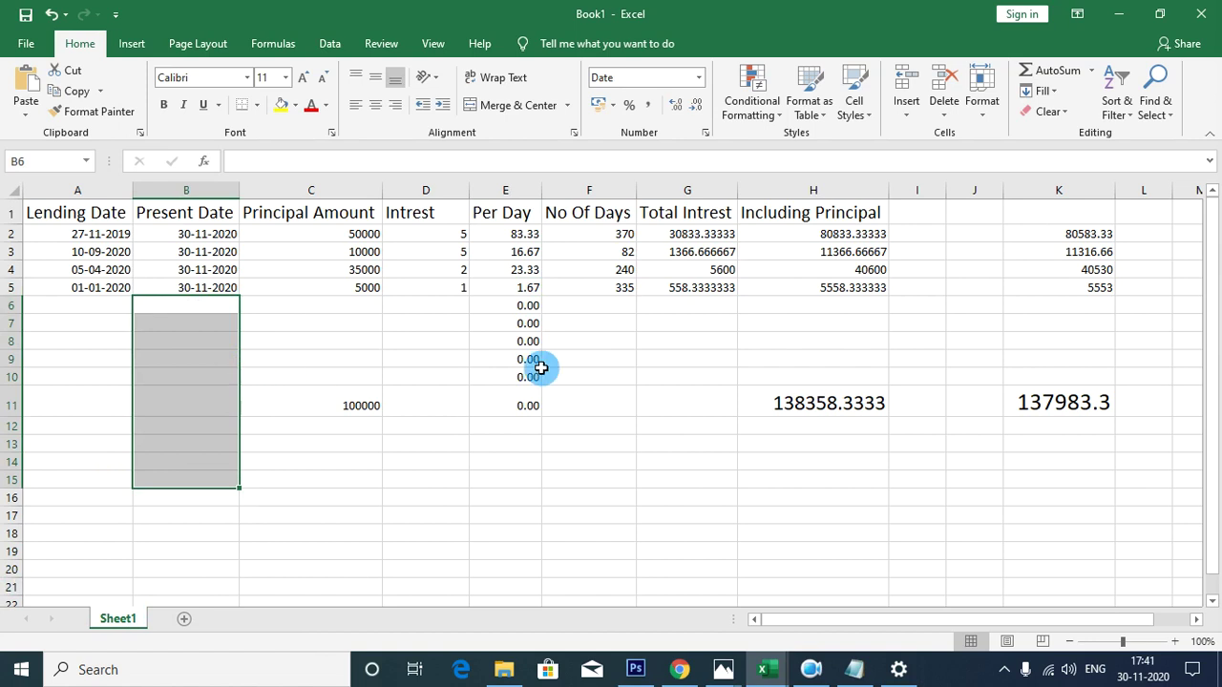
drag(538, 311, 524, 398)
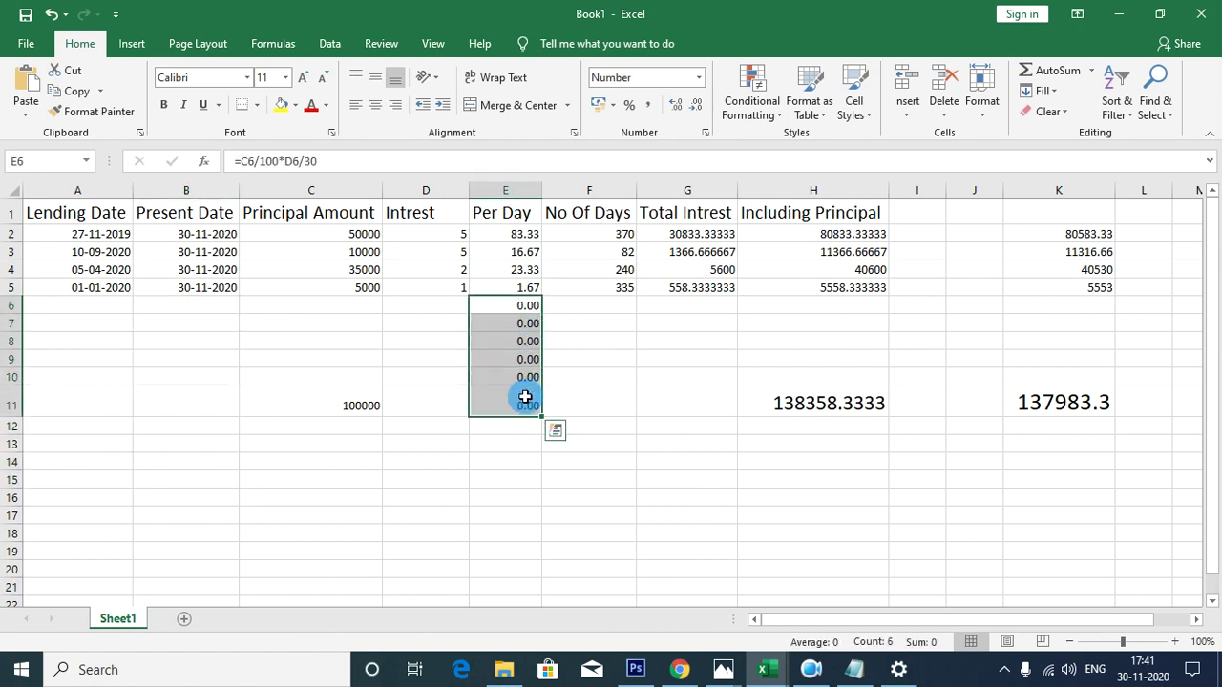
key(Delete)
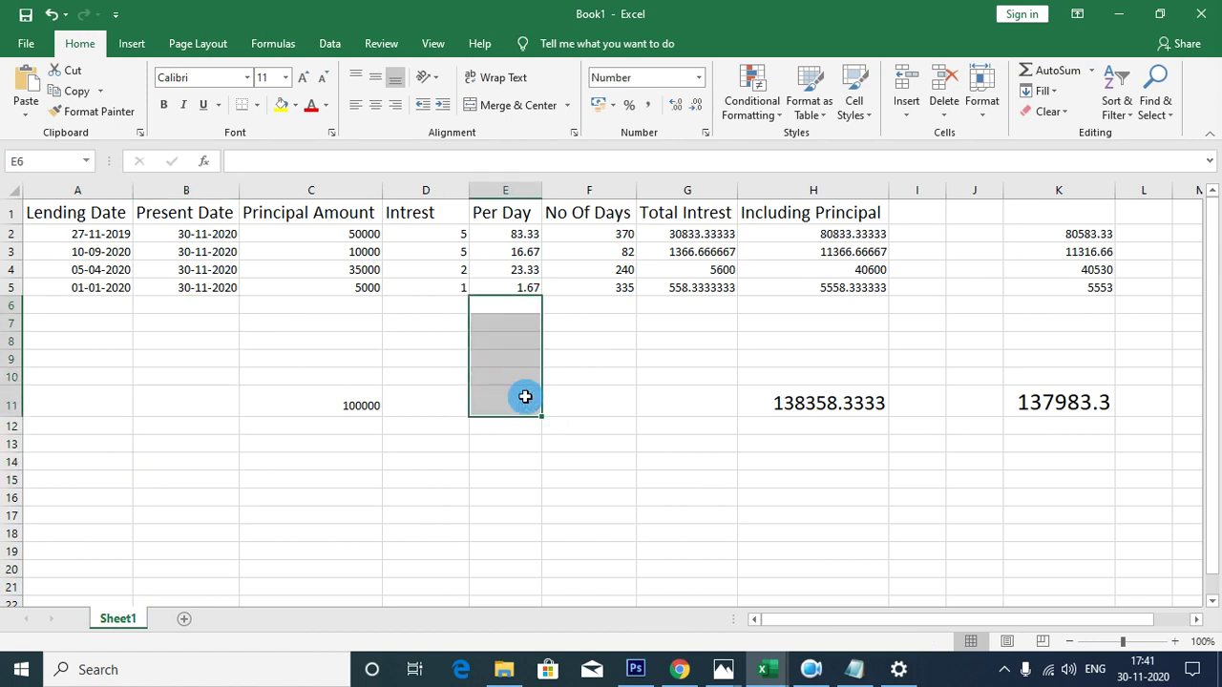
click(213, 435)
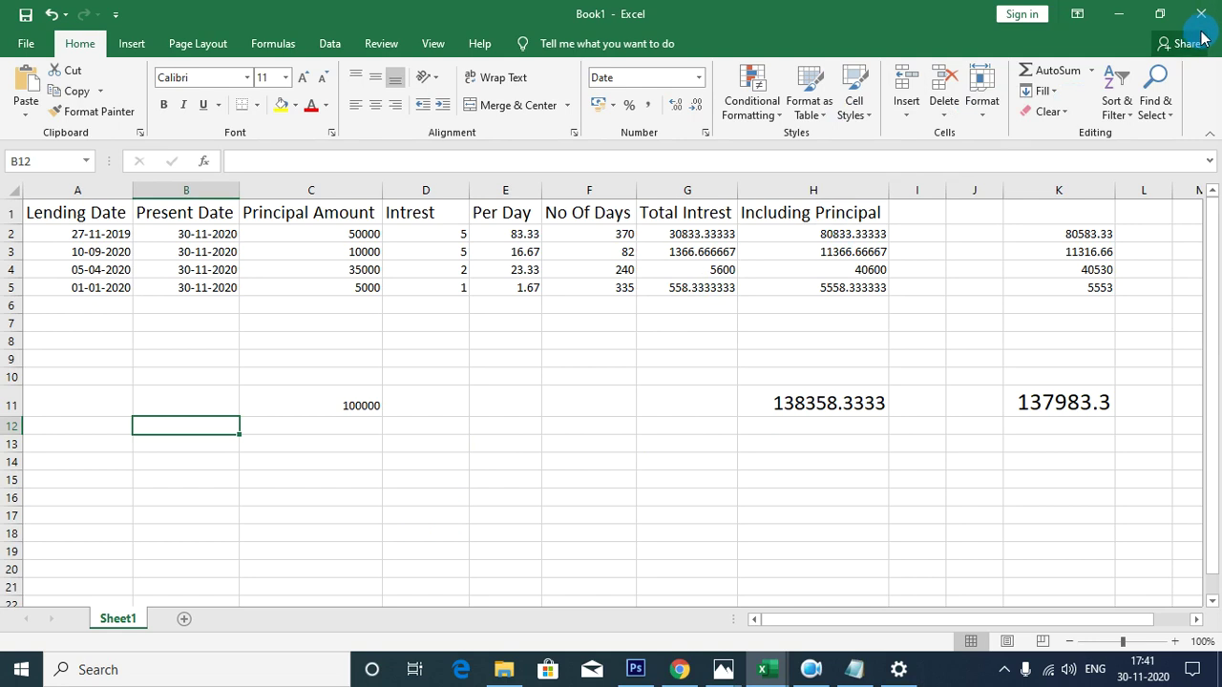
click(810, 669)
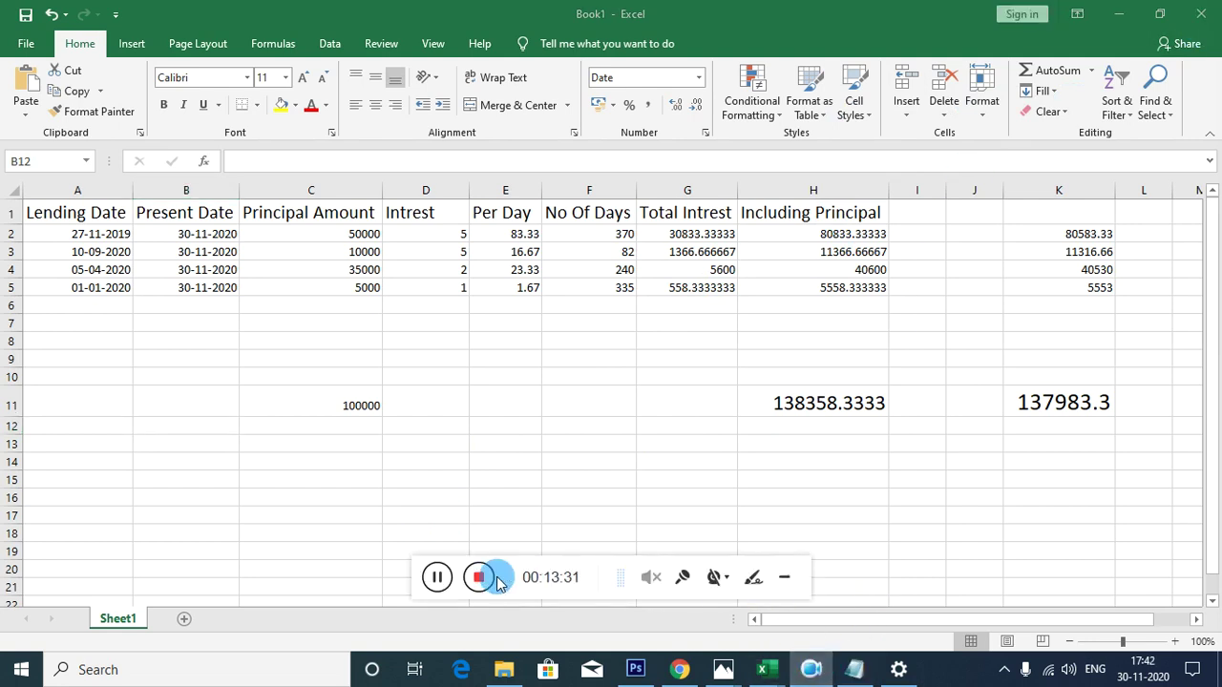